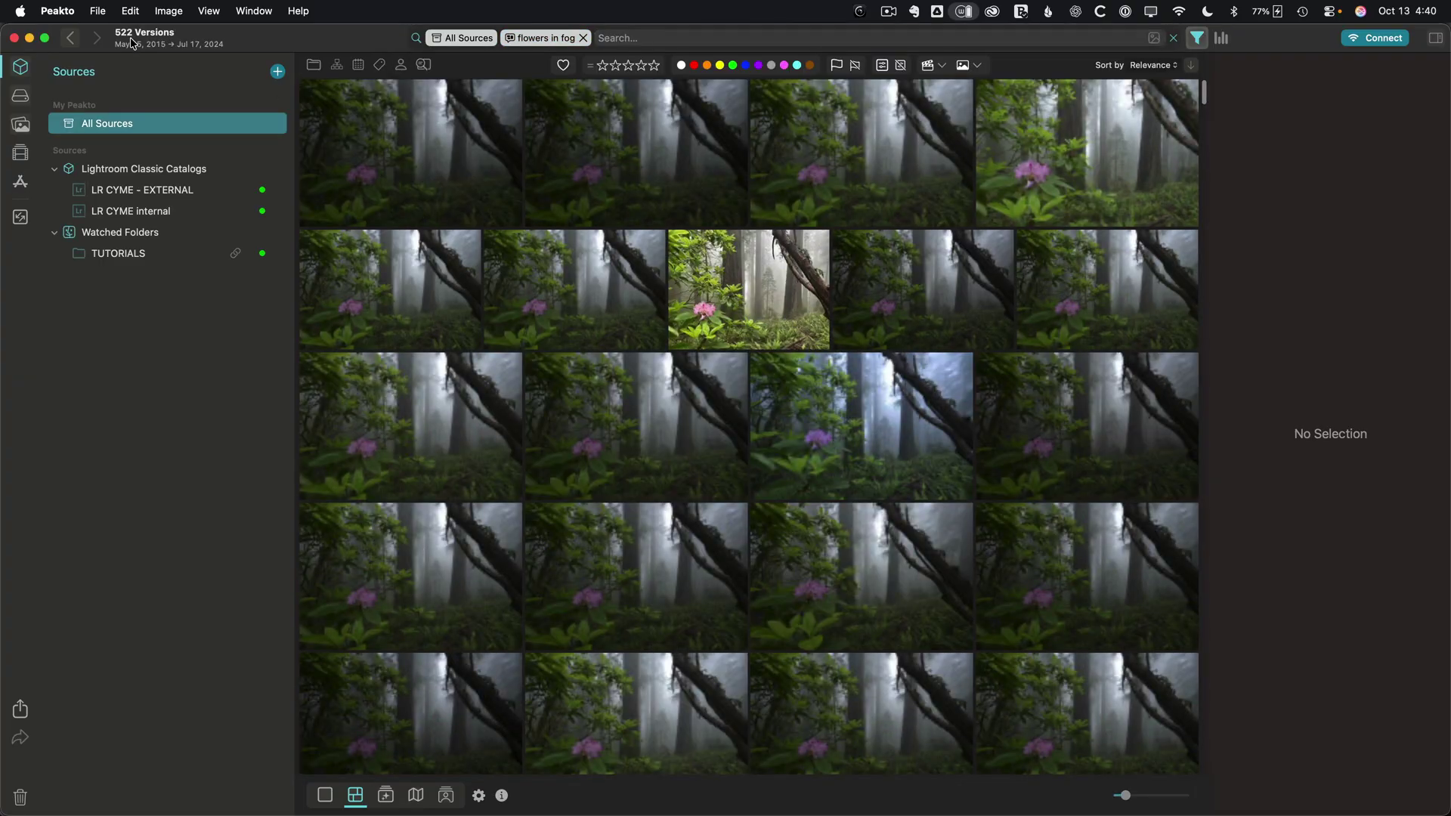
Hide the details panel so the photo grid fills the available width
{"action": "mouse_move", "coordinate": [495, 275]}
{"action": "mouse_move", "coordinate": [906, 593]}
{"action": "double_click", "coordinate": [1209, 199]}
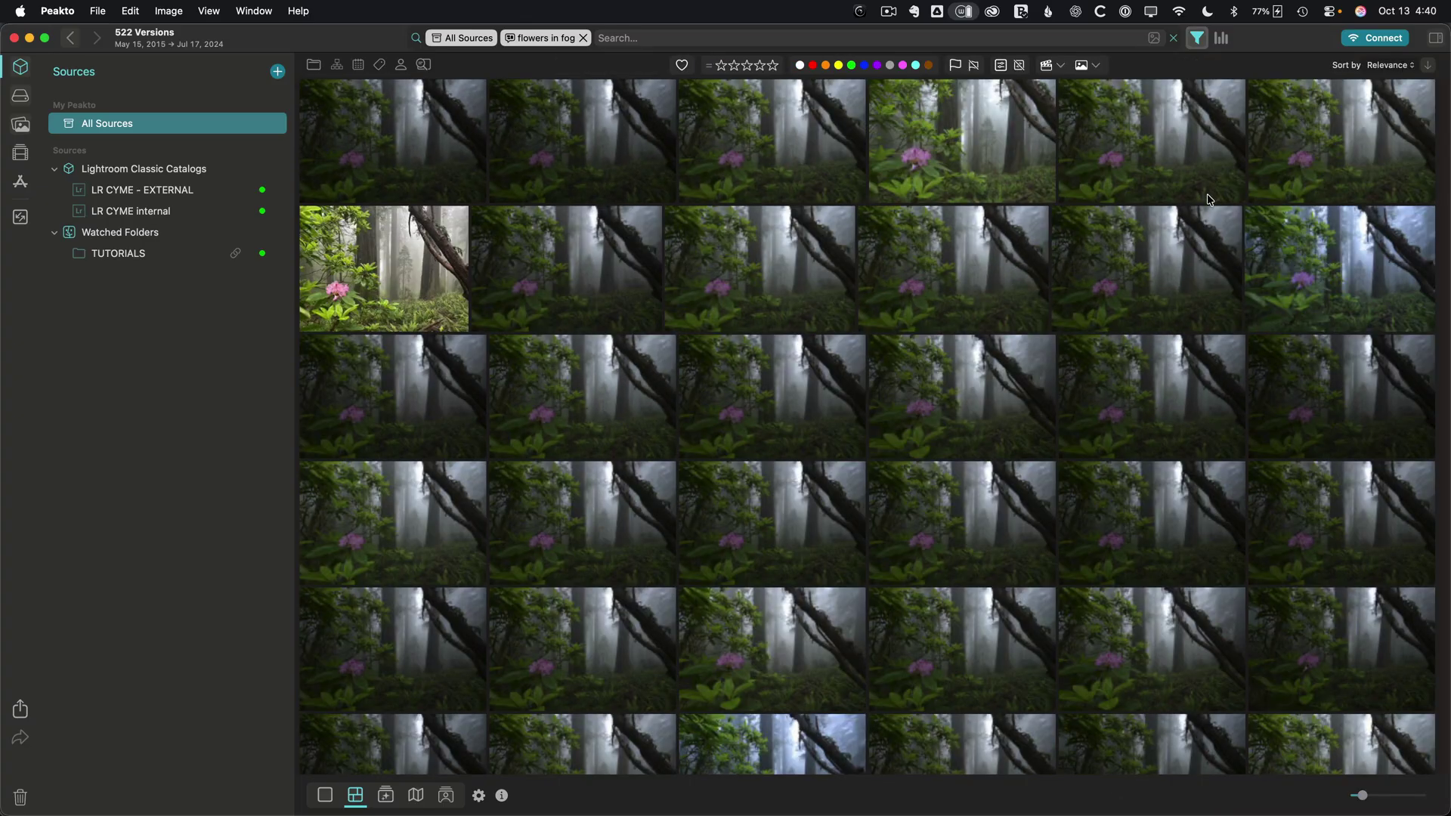
{"action": "mouse_move", "coordinate": [1444, 100]}
{"action": "left_mouse_down"}
{"action": "mouse_move", "coordinate": [1444, 402]}
{"action": "mouse_move", "coordinate": [1446, 75]}
{"action": "left_mouse_up"}
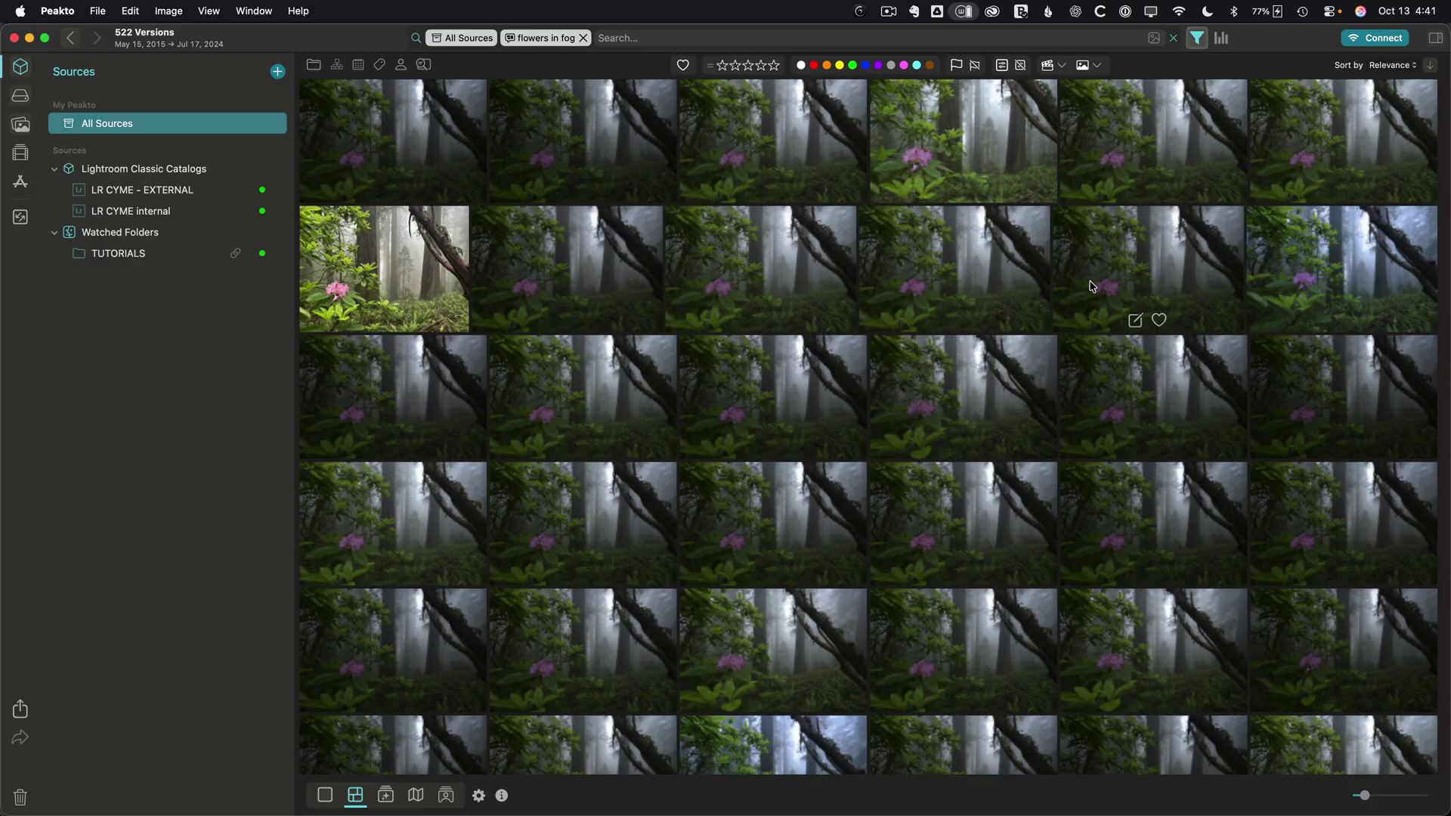
Select the brighter rhododendron photo in the first row and show its details panel
{"action": "left_click", "coordinate": [977, 137]}
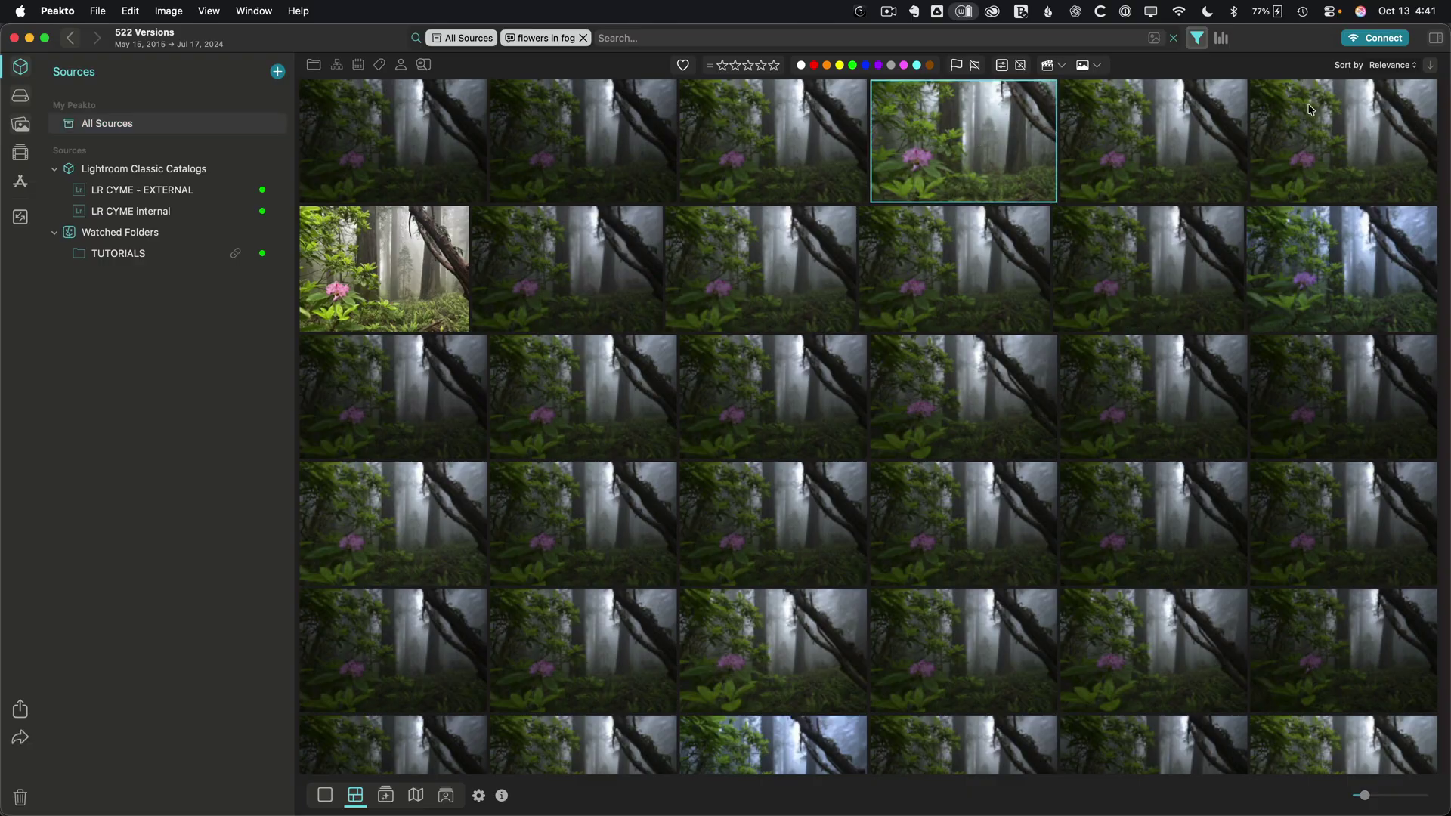
{"action": "left_click", "coordinate": [1436, 39]}
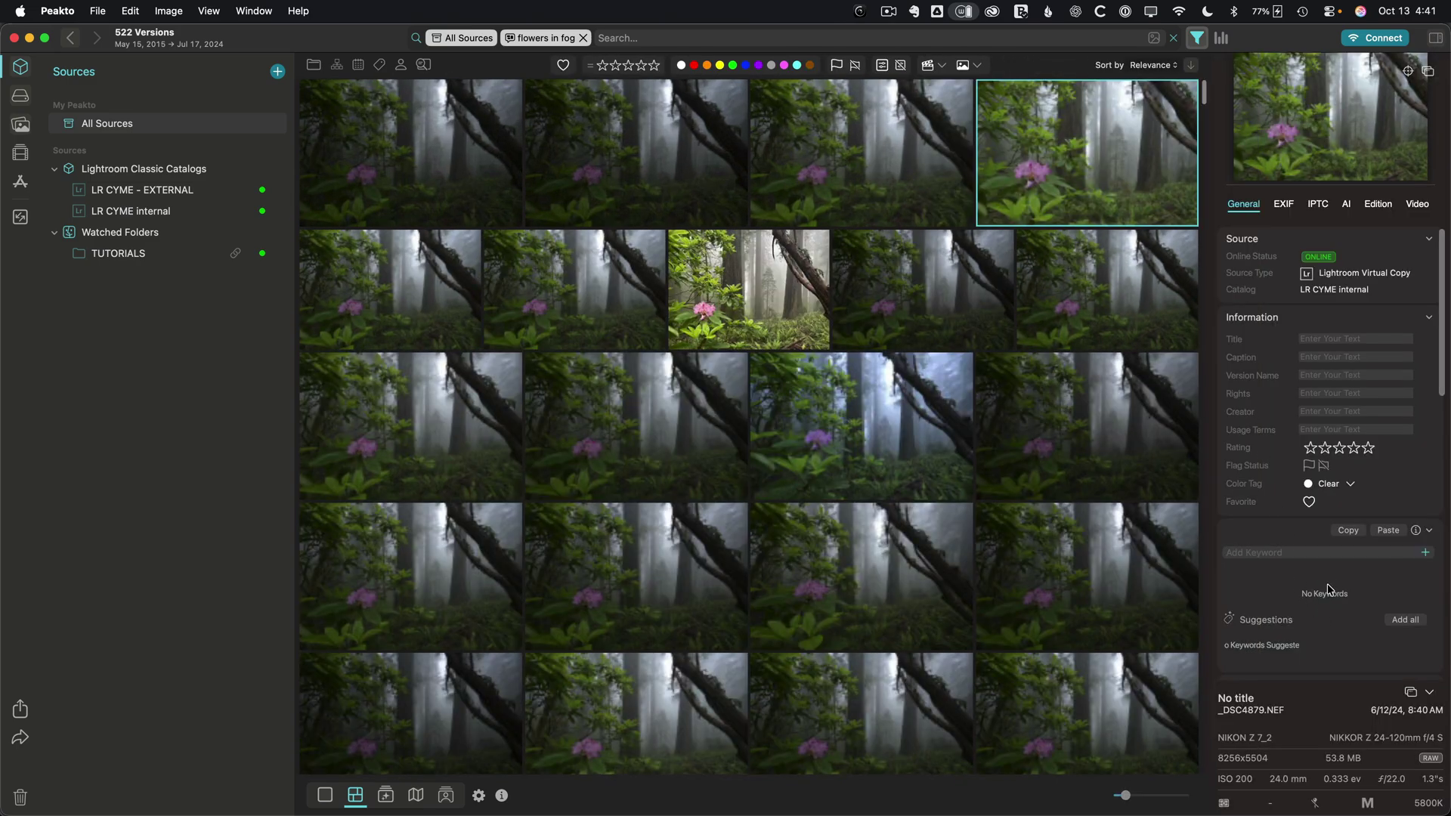
{"action": "mouse_move", "coordinate": [1071, 192]}
Examine the "flowers in fog" search filter and the available sort criteria, keeping the sorting by relevance
{"action": "left_click", "coordinate": [563, 42]}
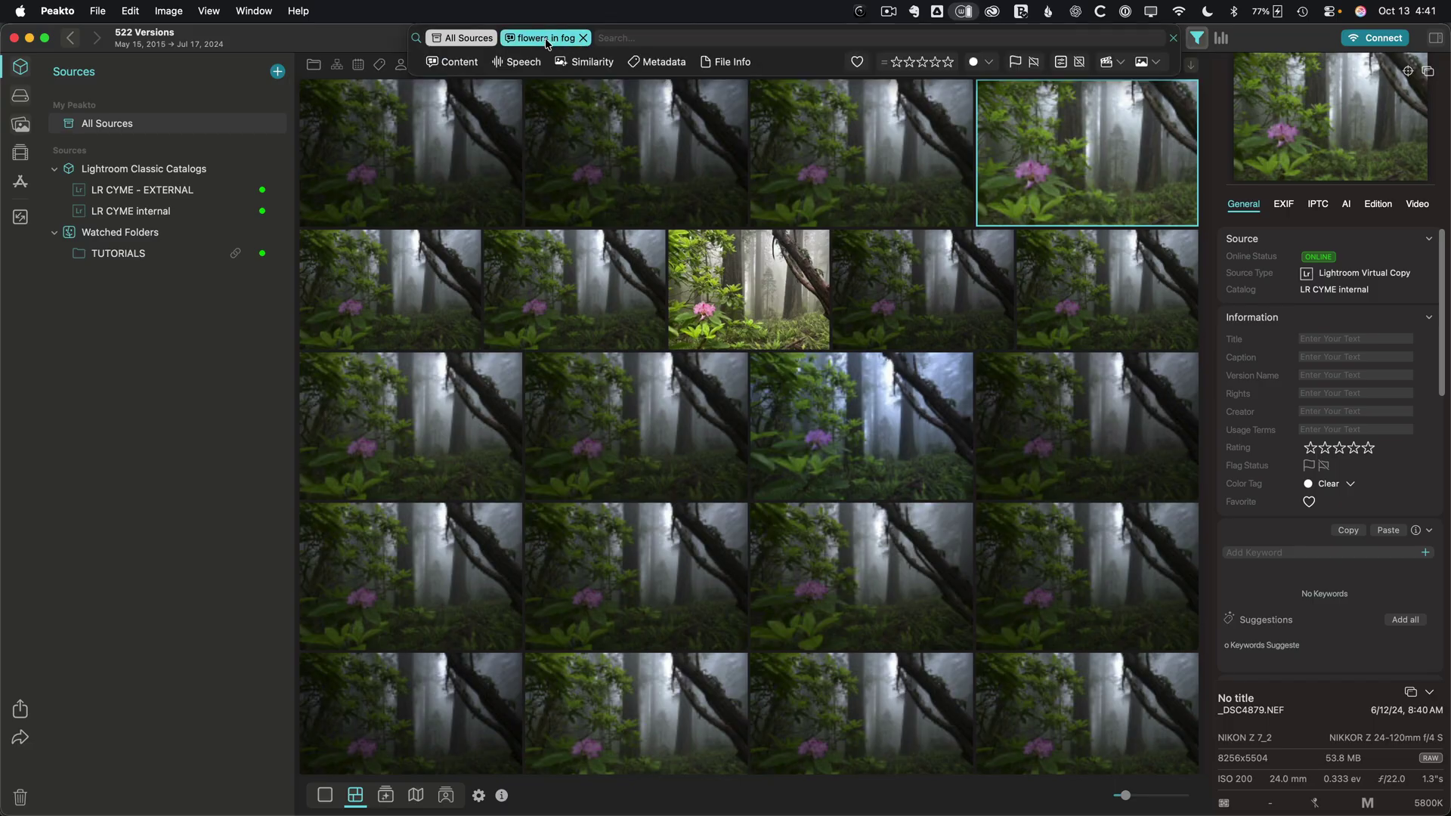
{"action": "left_click", "coordinate": [1036, 195]}
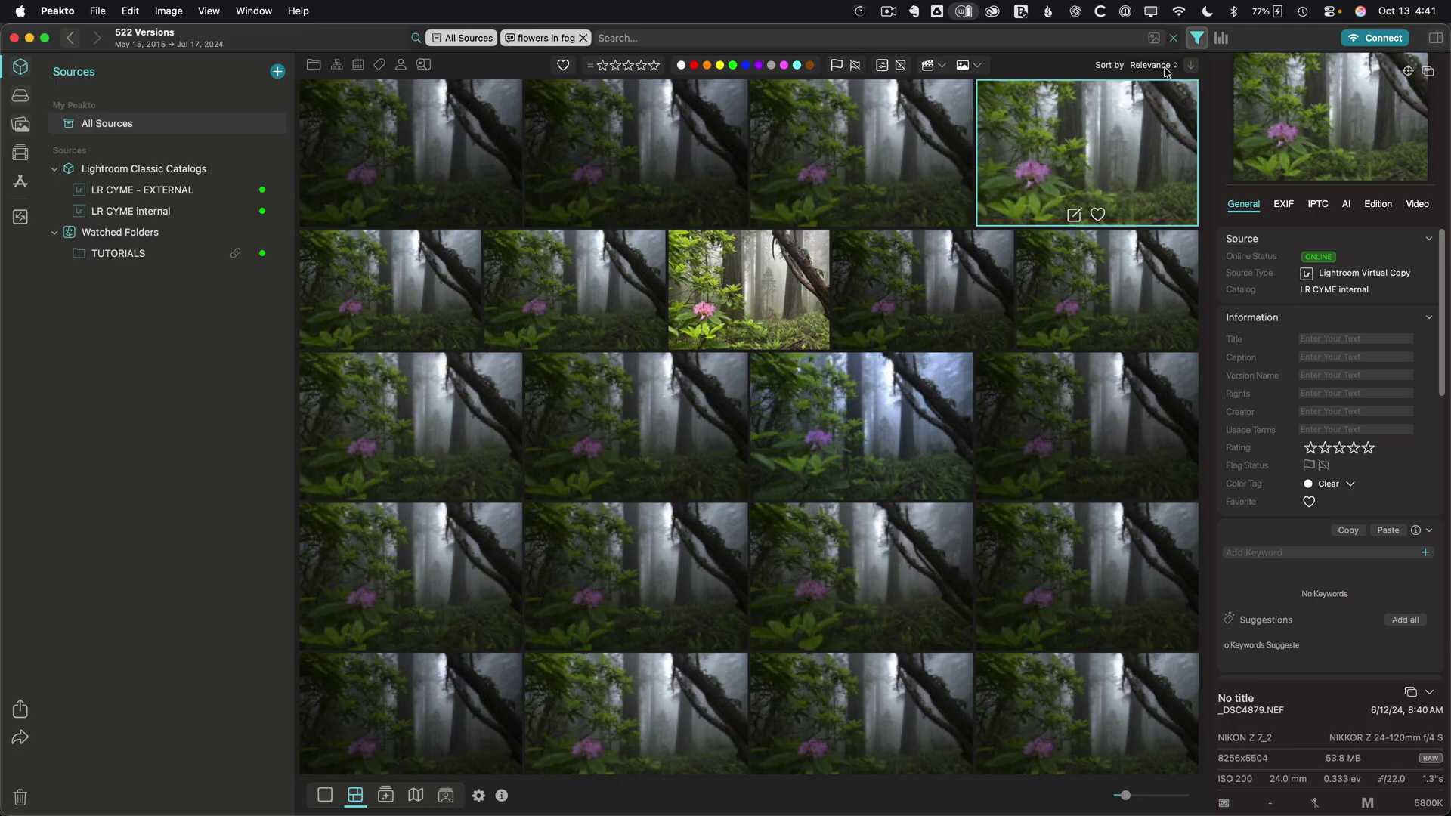
{"action": "left_click", "coordinate": [541, 38]}
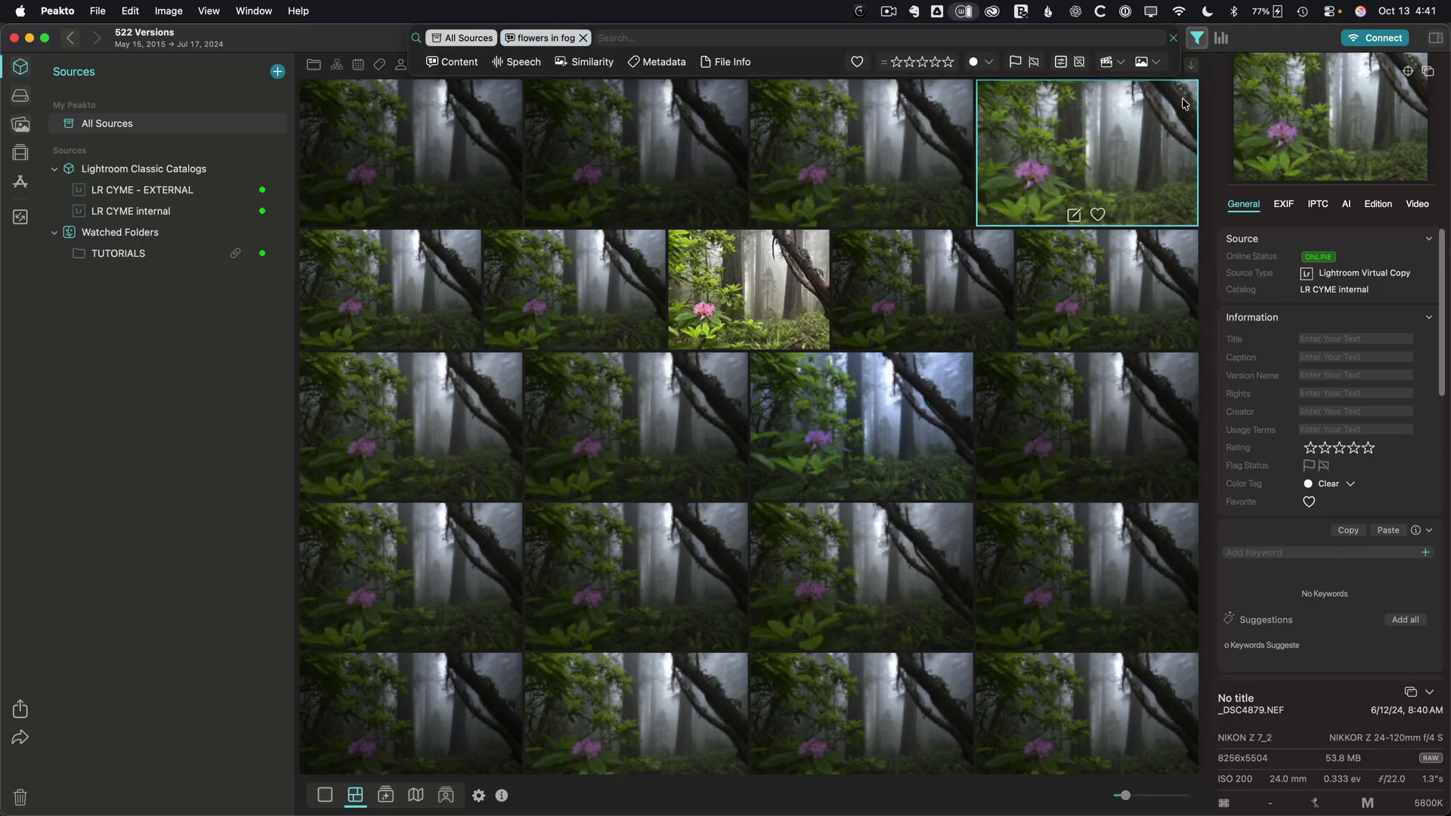
{"action": "left_click", "coordinate": [1154, 65]}
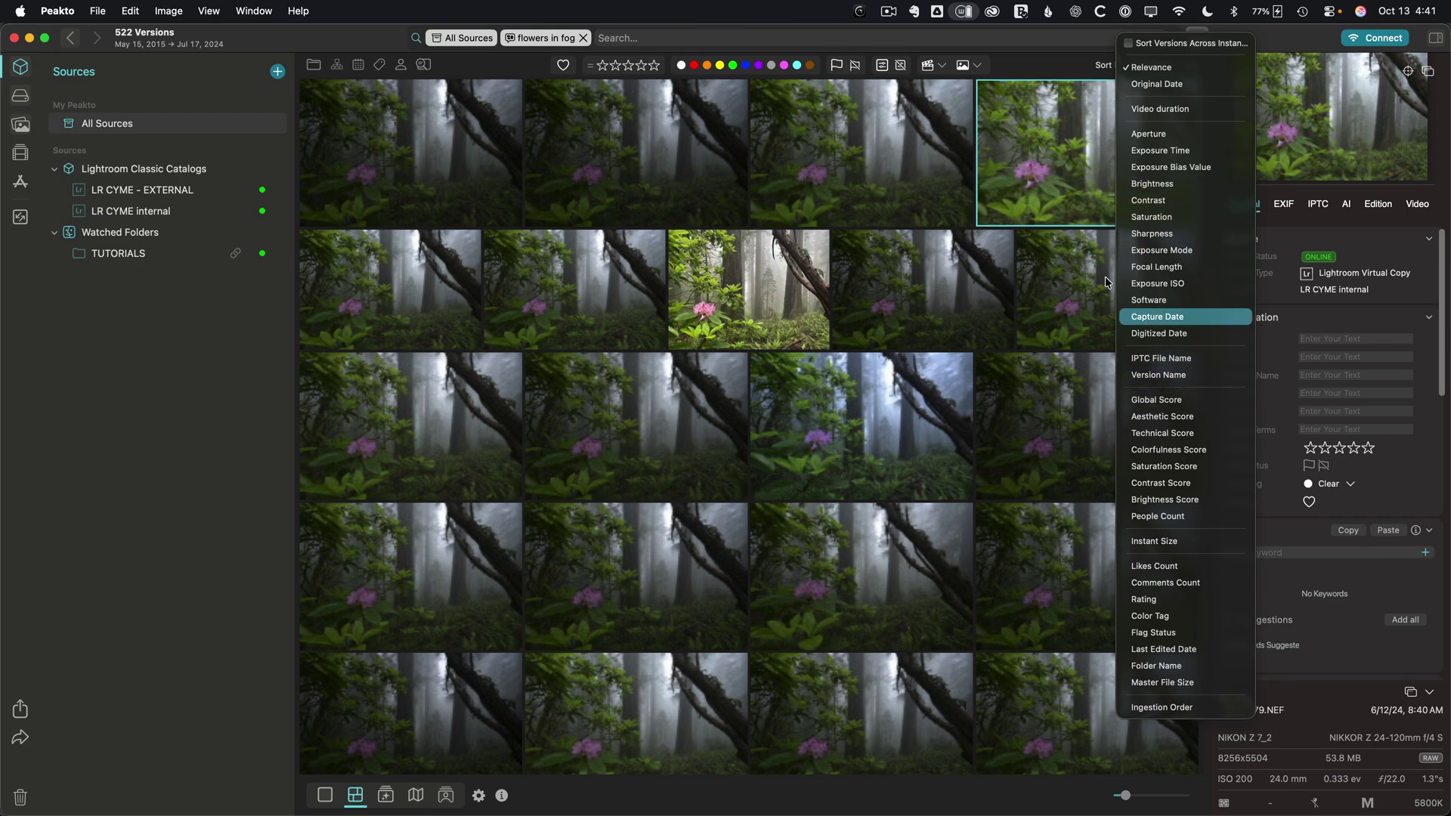
{"action": "left_click", "coordinate": [1086, 74]}
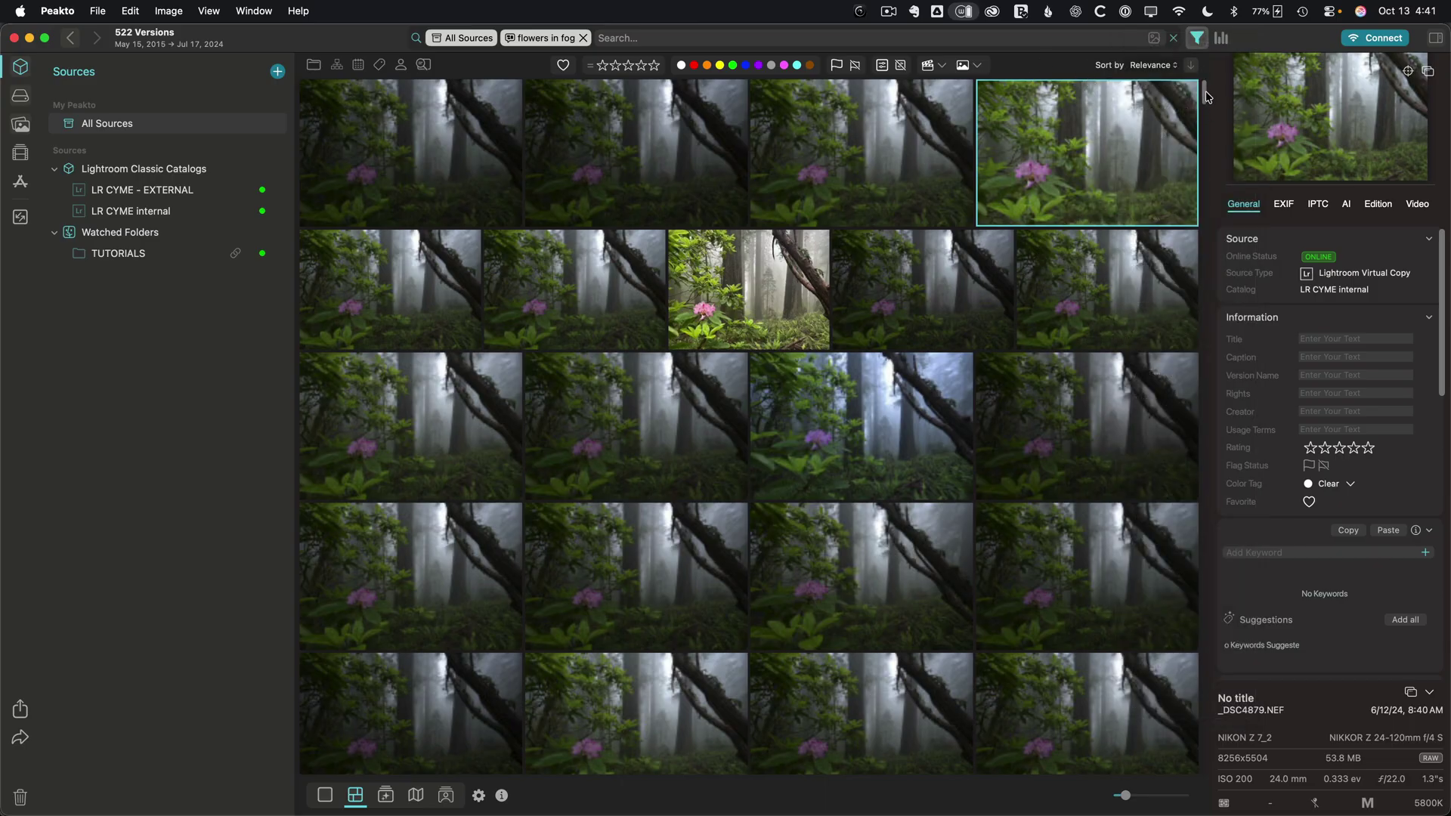
Browse the lower-ranked "flowers in fog" results and preview the tutorial video with the foggy skyline
{"action": "scroll", "coordinate": [1202, 104], "scroll_direction": "down", "scroll_amount": 5}
{"action": "left_click_drag", "start_coordinate": [1203, 104], "coordinate": [1205, 433]}
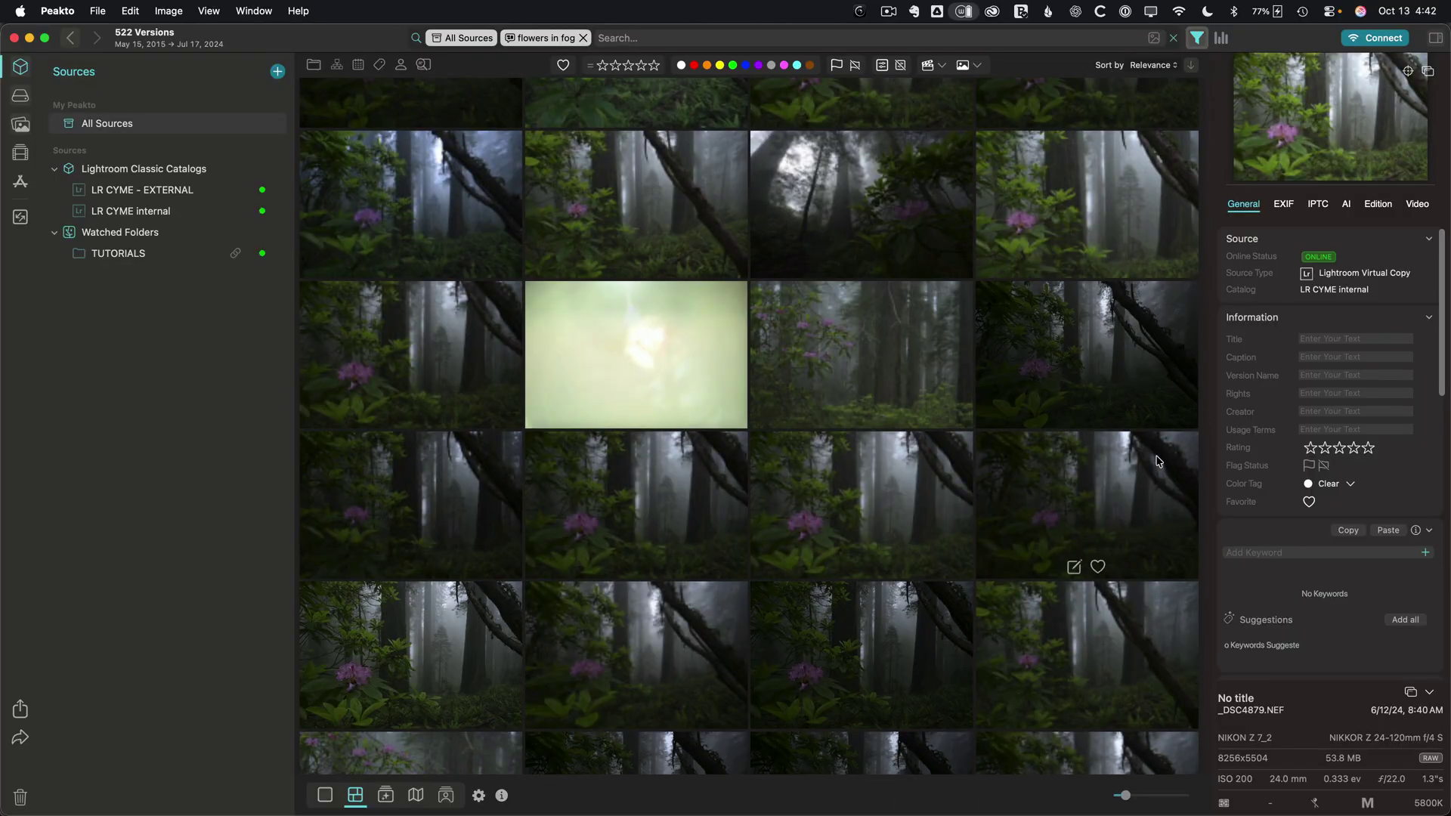
{"action": "left_click_drag", "start_coordinate": [1206, 435], "coordinate": [1201, 558]}
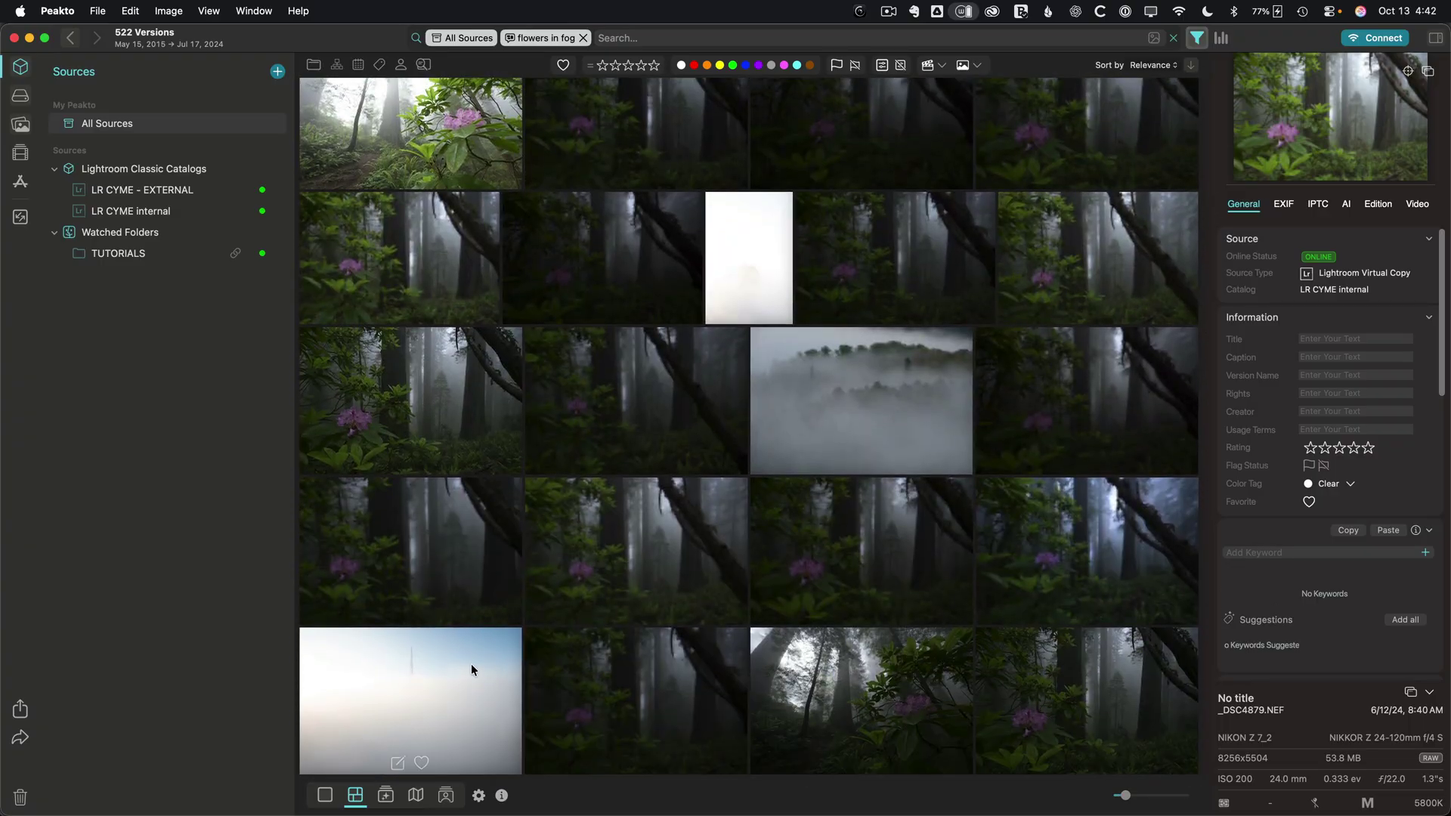
{"action": "left_click_drag", "start_coordinate": [1204, 552], "coordinate": [1219, 615]}
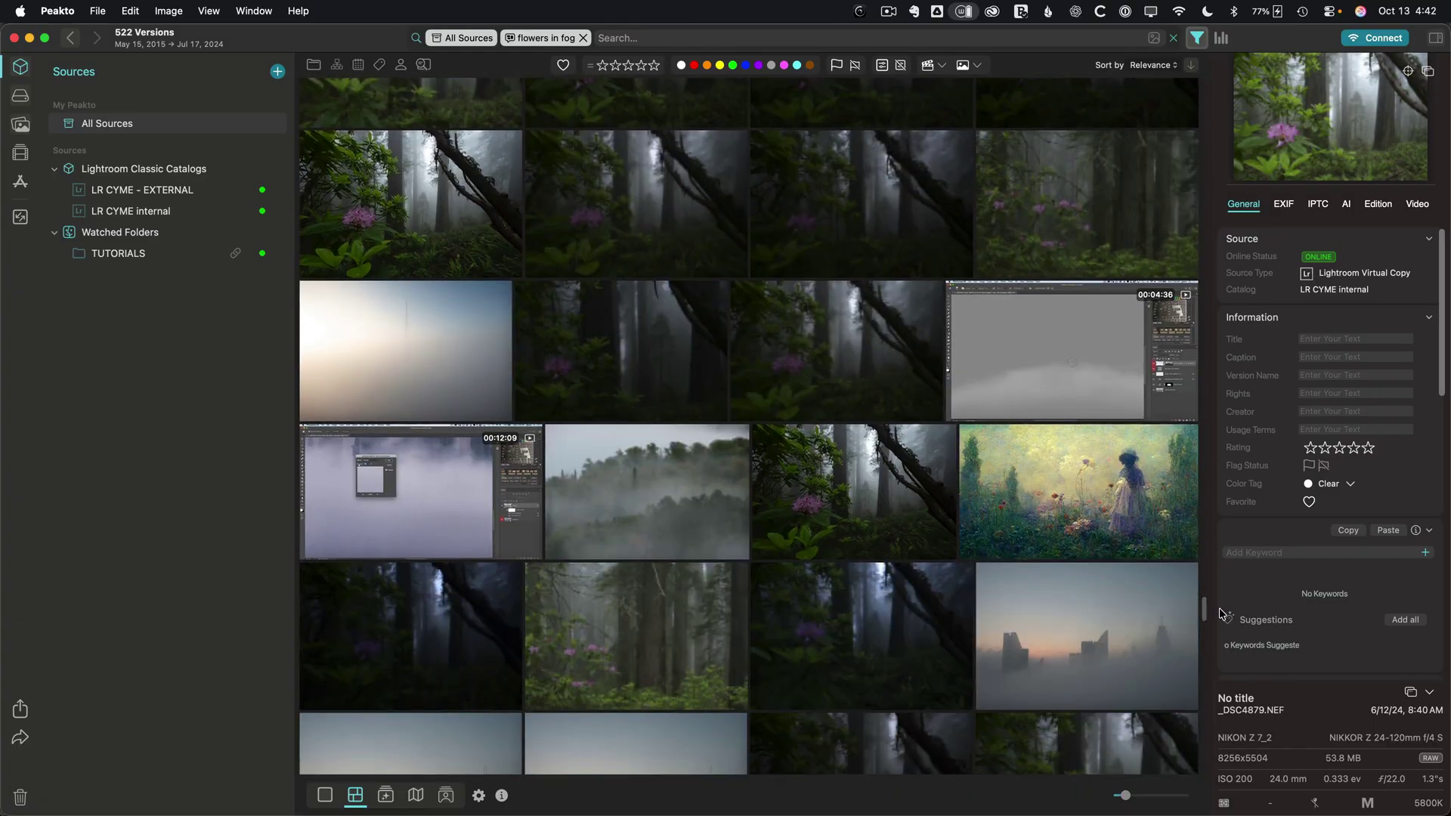
{"action": "mouse_move", "coordinate": [1085, 366]}
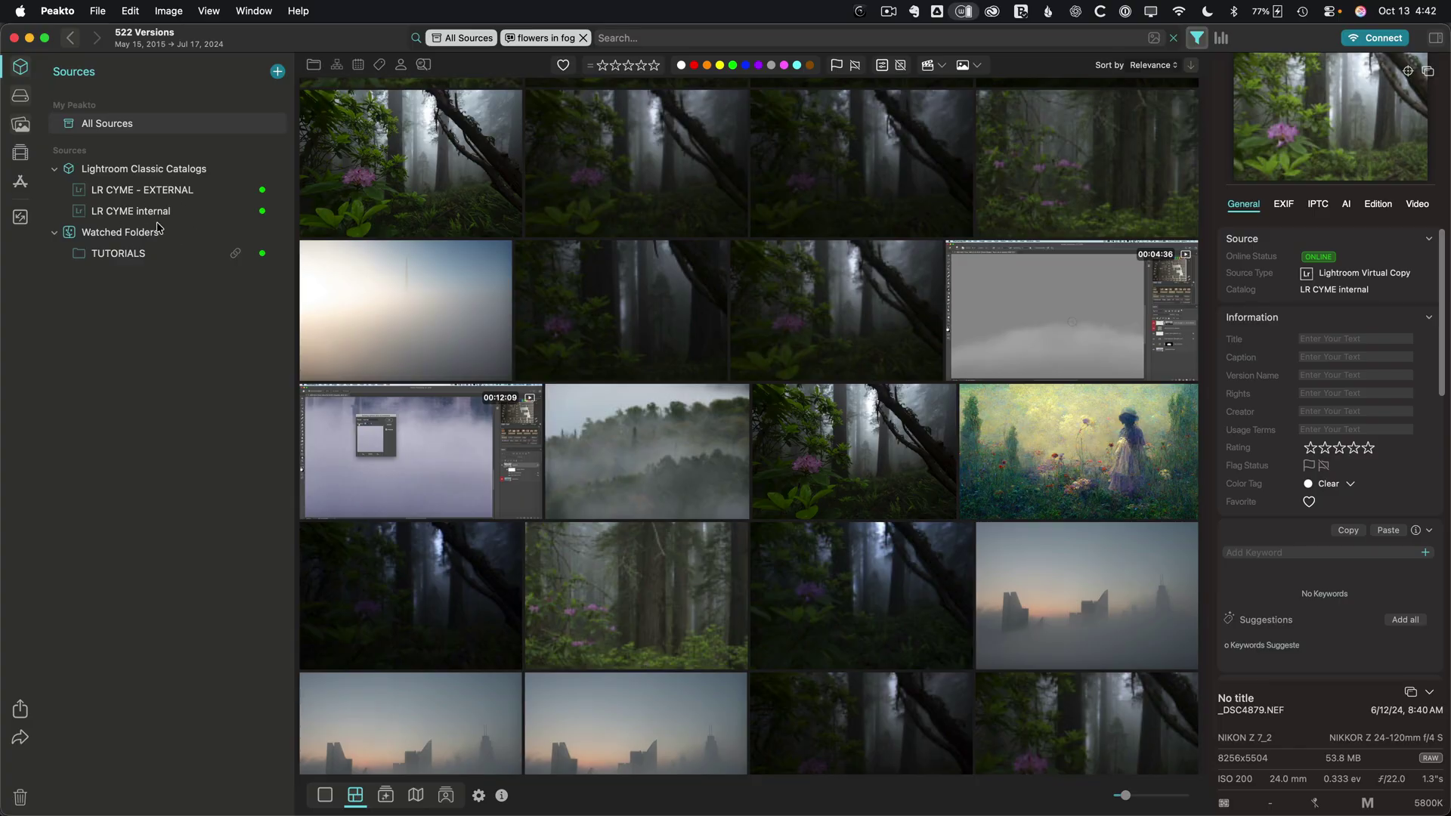
{"action": "mouse_move", "coordinate": [957, 299]}
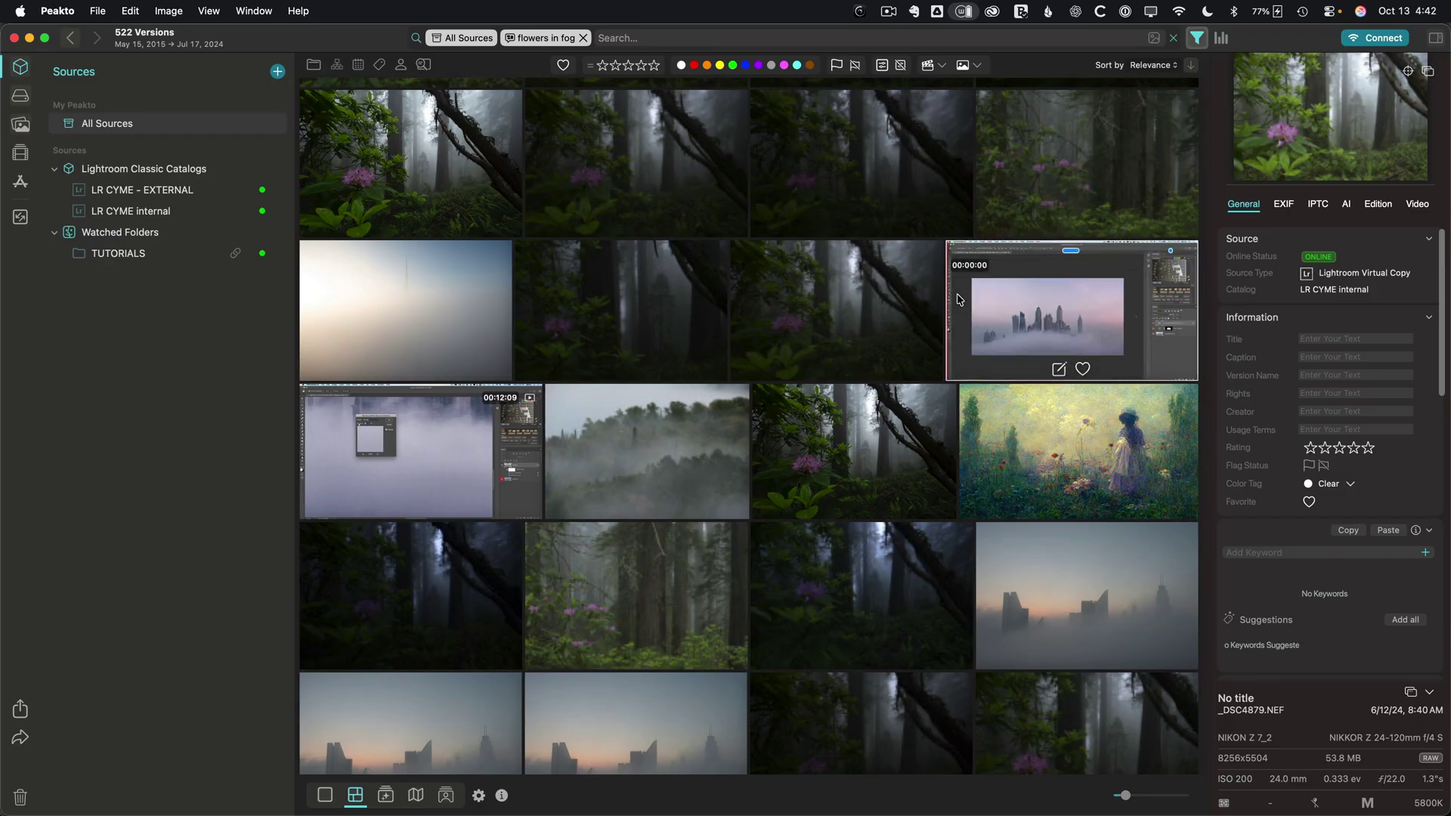
Limit the results to still images and open the selected rhododendron photo in Lightroom Classic
{"action": "left_click", "coordinate": [961, 68]}
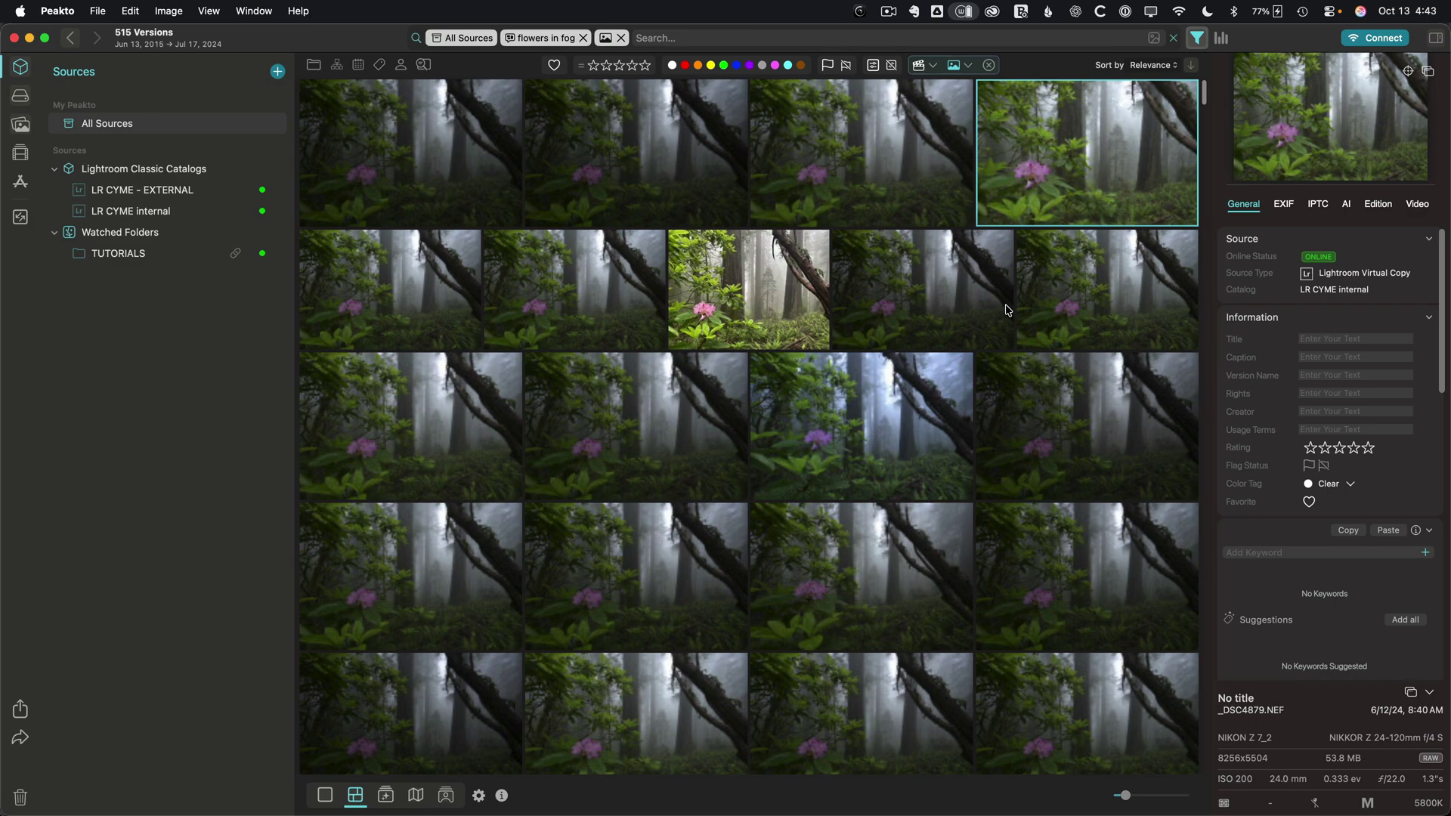
{"action": "mouse_move", "coordinate": [1095, 182]}
{"action": "right_click", "coordinate": [1099, 168]}
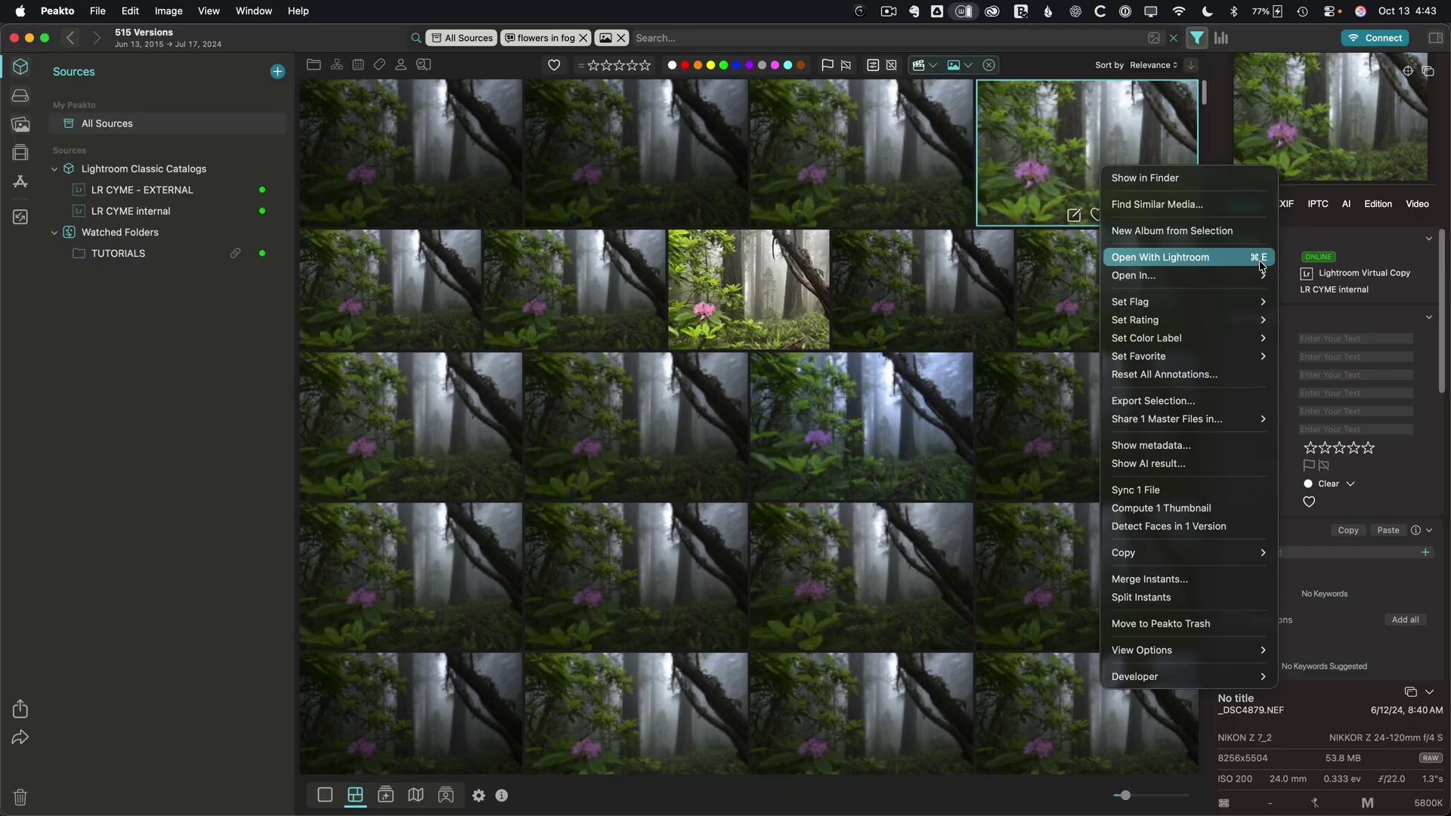
{"action": "left_click", "coordinate": [1260, 257]}
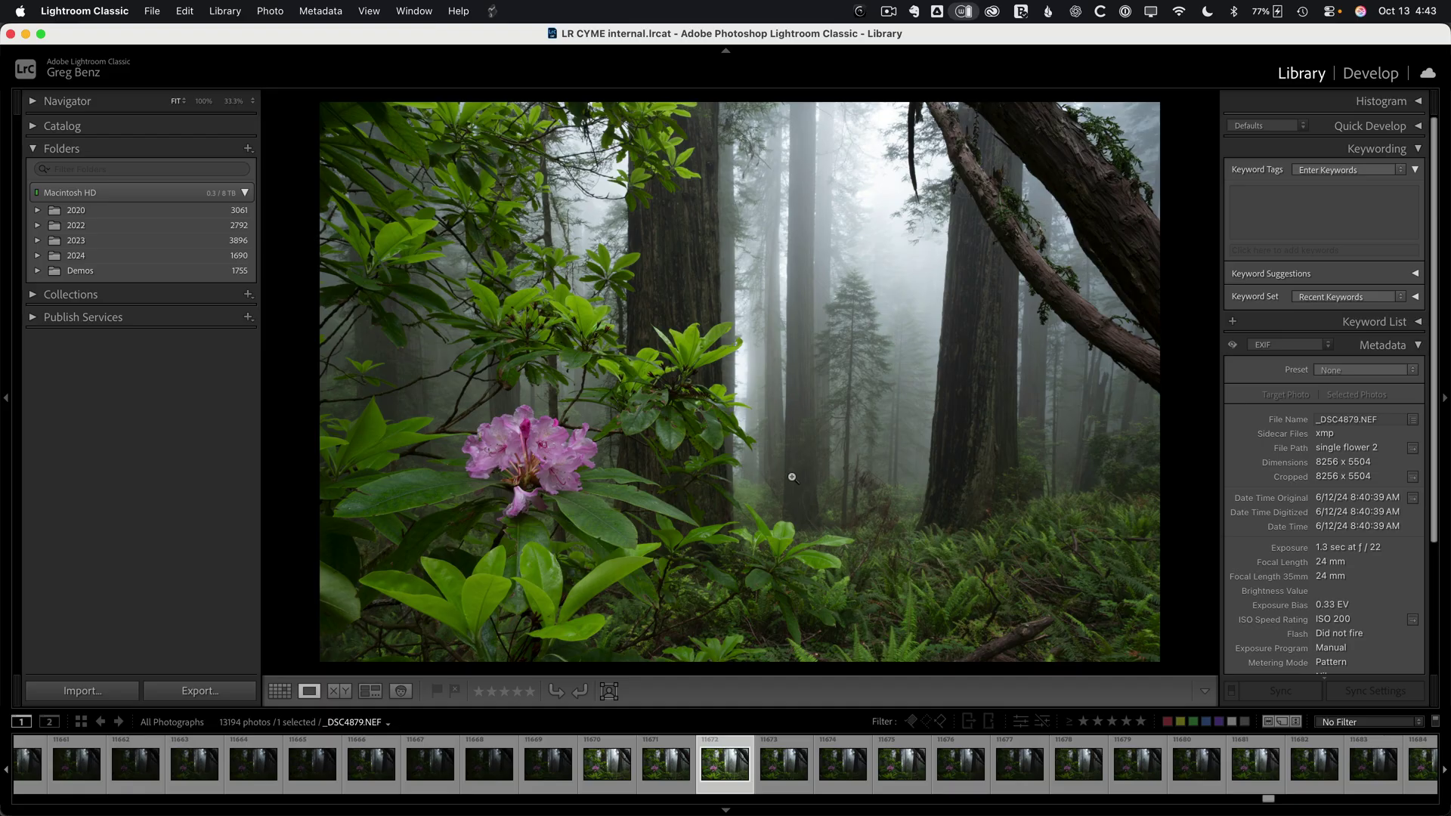
Check which recent catalogs Lightroom Classic offers, without switching to another one
{"action": "left_click", "coordinate": [152, 11]}
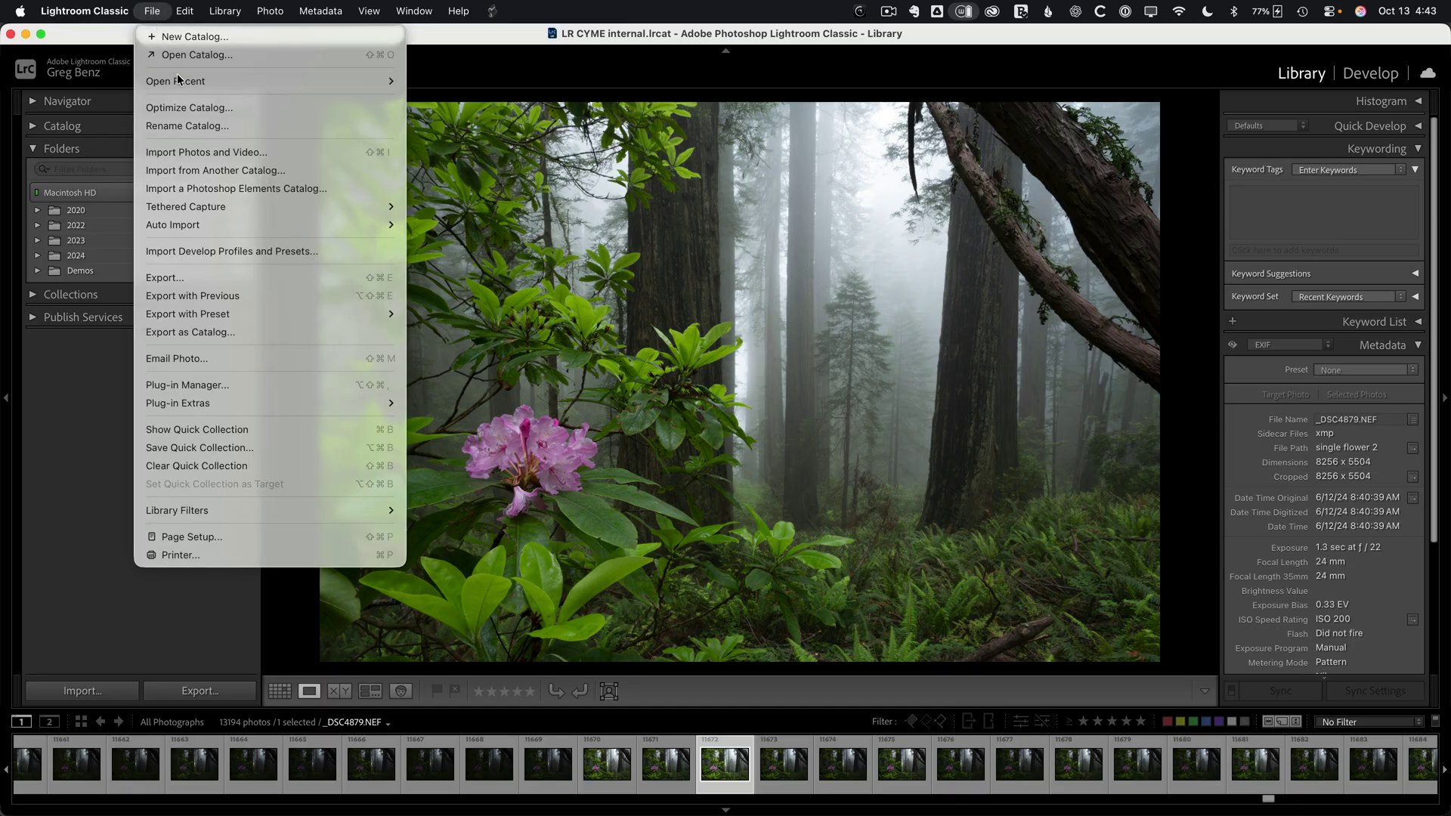
{"action": "mouse_move", "coordinate": [181, 81]}
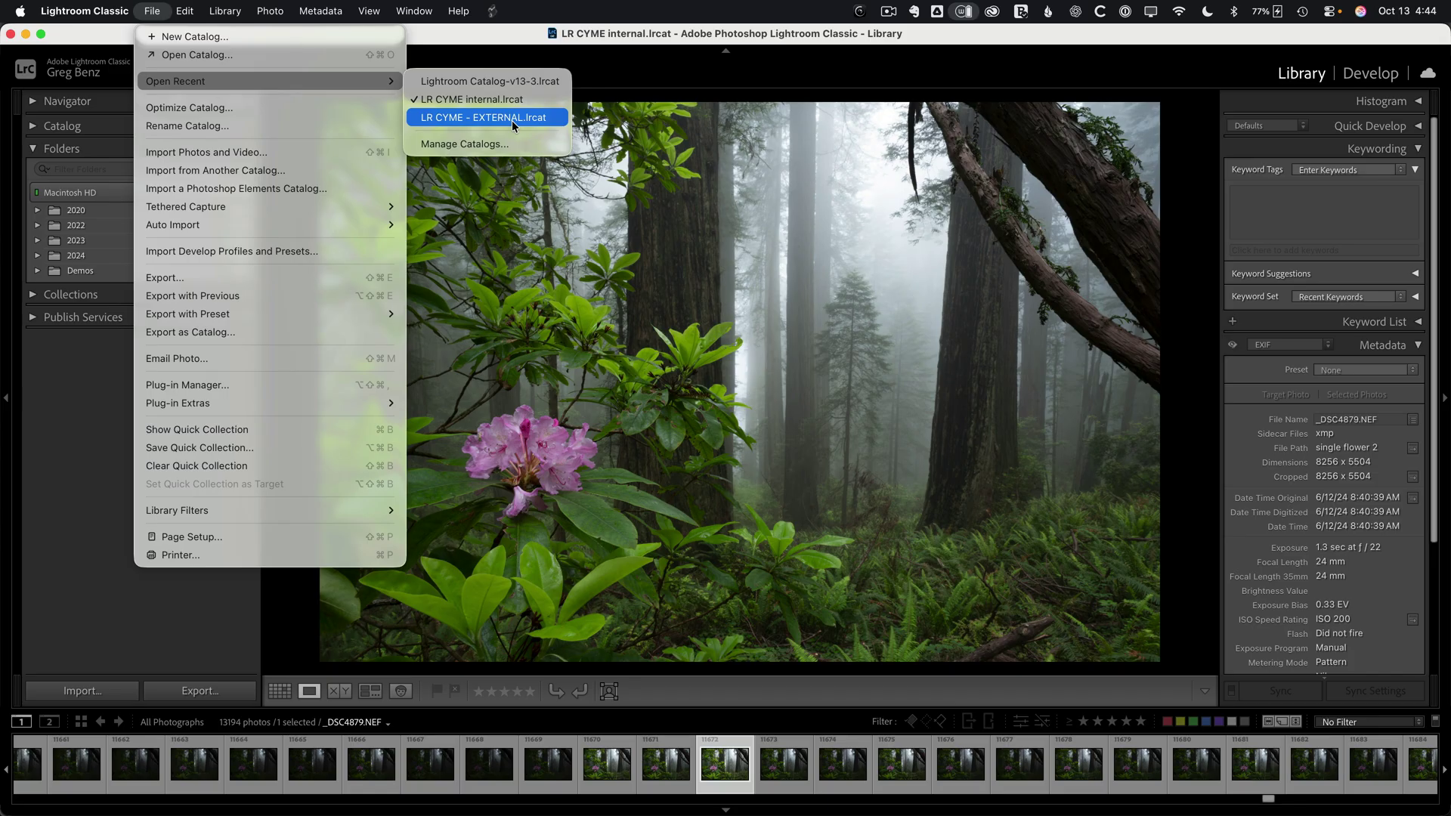
{"action": "left_click", "coordinate": [96, 402]}
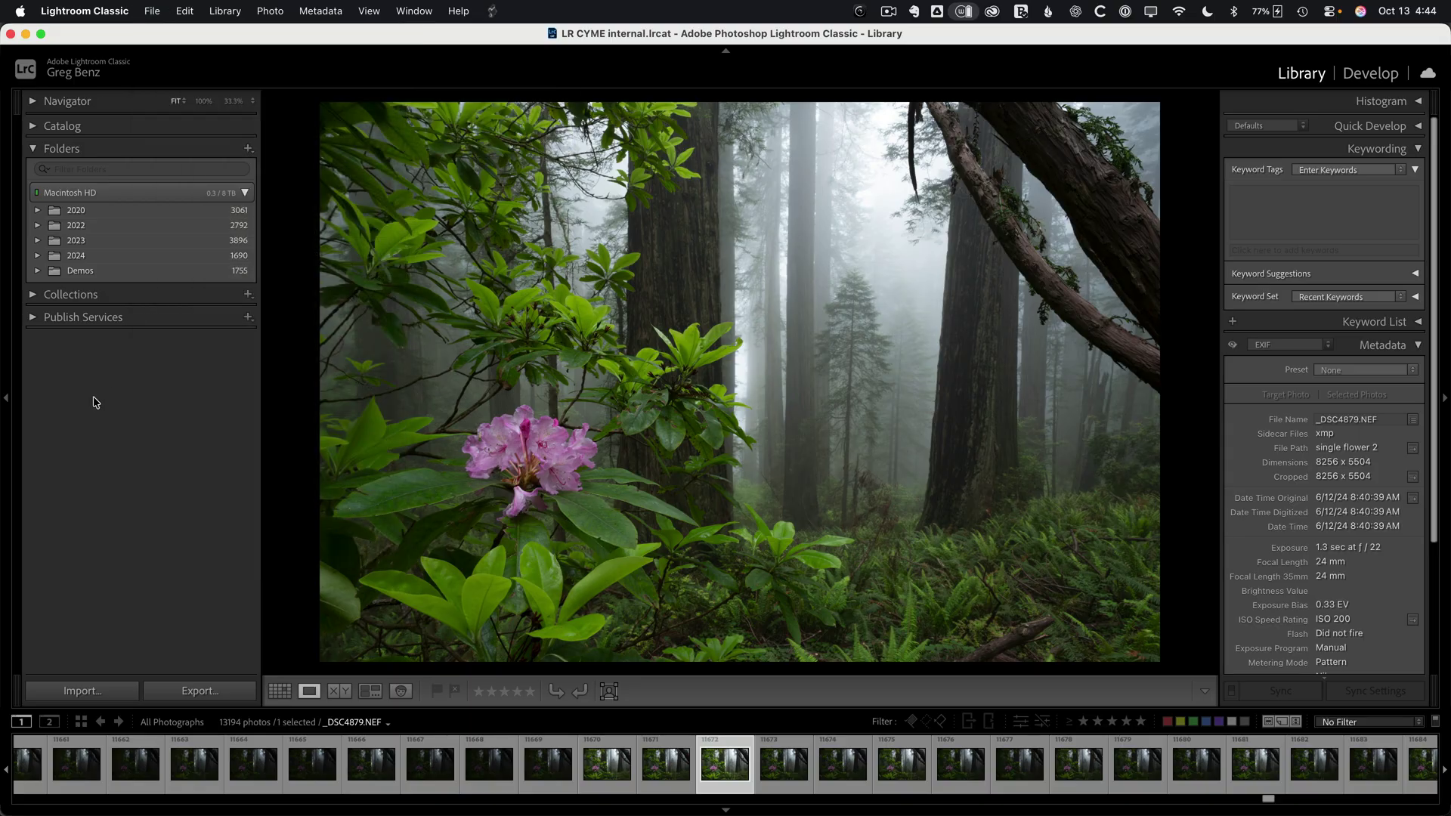
Return to Peakto and change the content search from "flowers in fog" to "yellow flowers"
{"action": "key", "text": "super+Tab"}
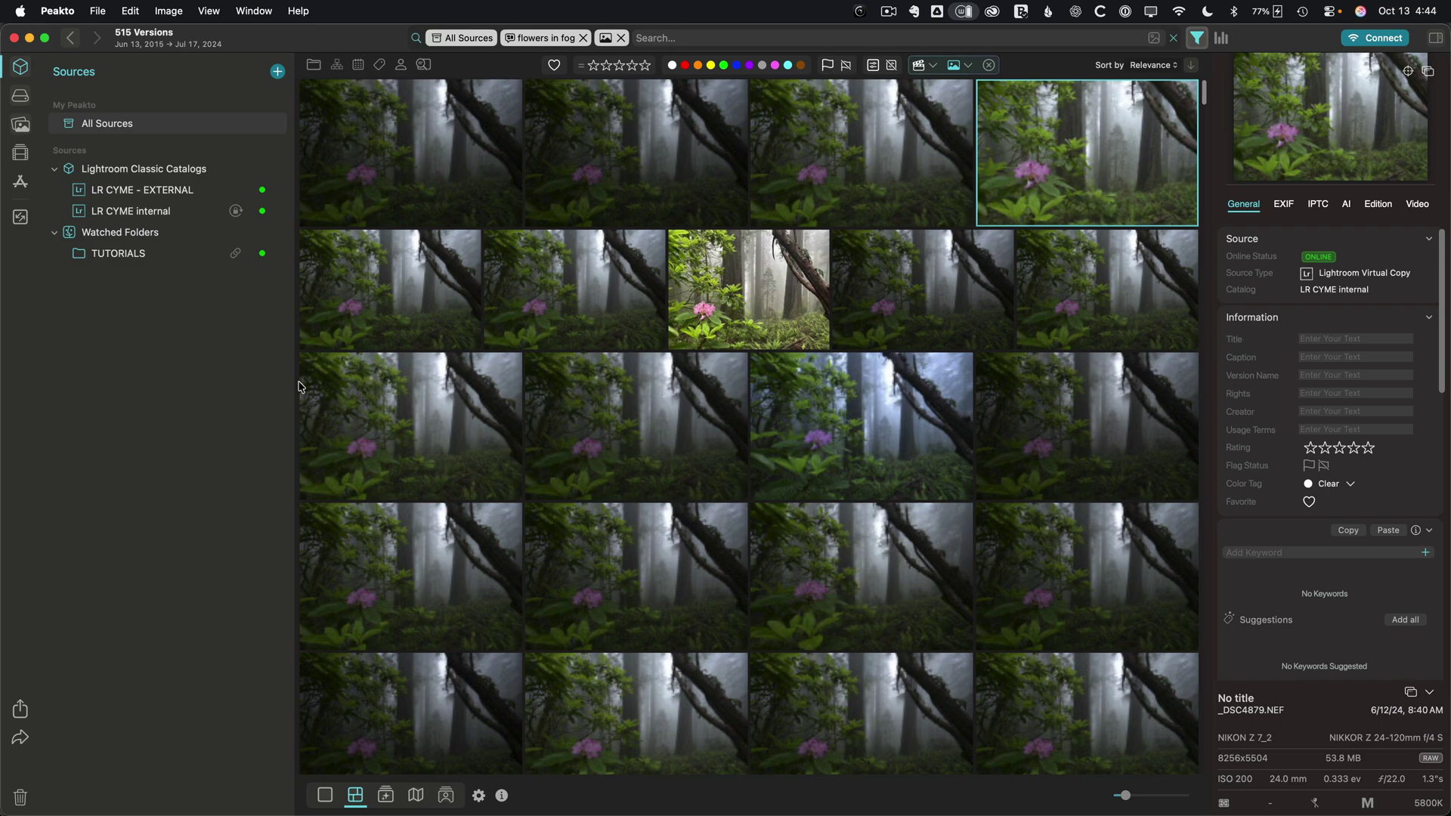
{"action": "left_click", "coordinate": [547, 42]}
{"action": "left_click", "coordinate": [556, 42]}
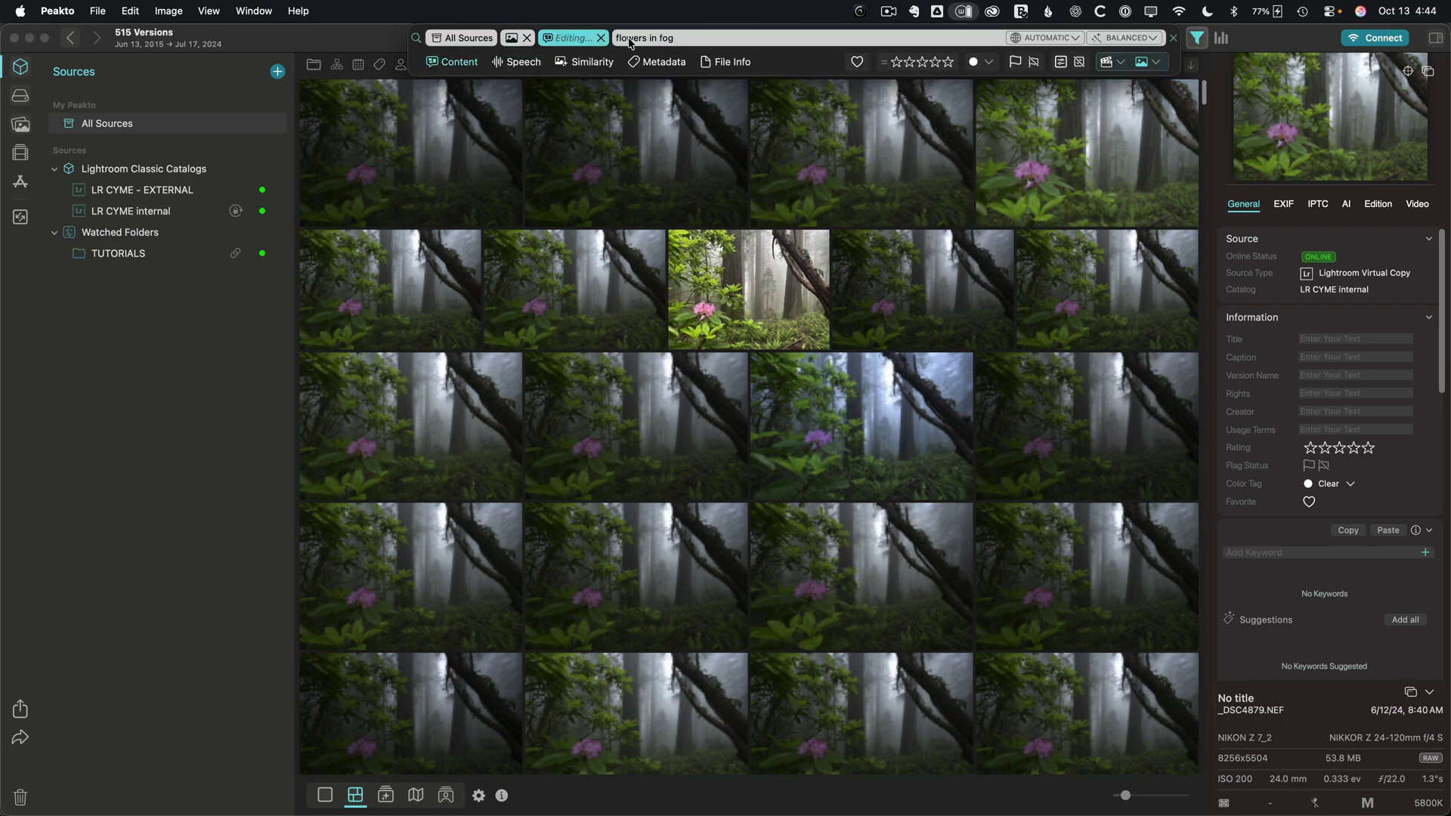
{"action": "key", "text": "super+a"}
{"action": "type", "text": "yellow flowers"}
{"action": "key", "text": "Return"}
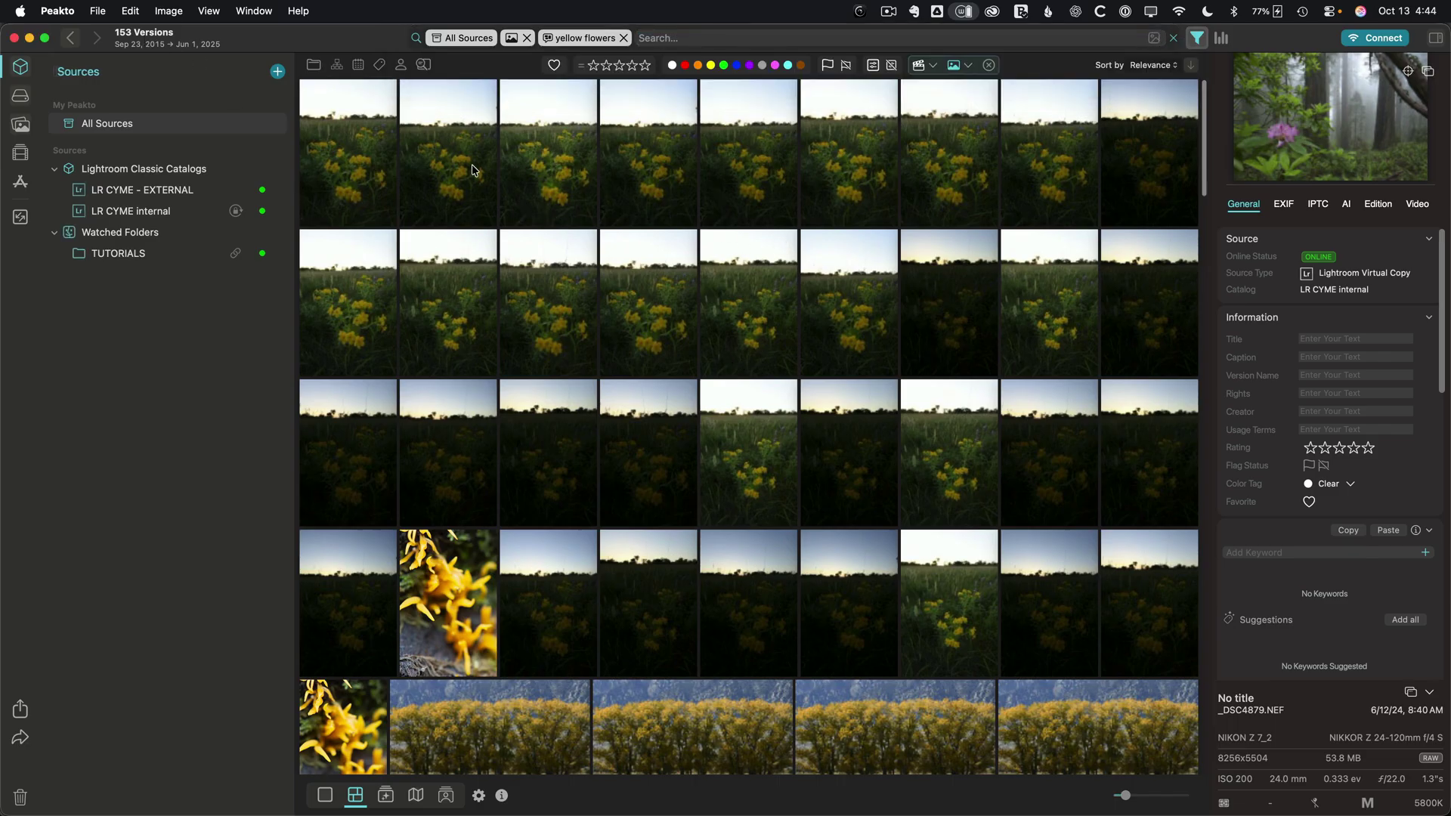
Filter the results to two stars or more and open the middle second-row sunflower sunset photo in Lightroom Classic
{"action": "left_click", "coordinate": [606, 66]}
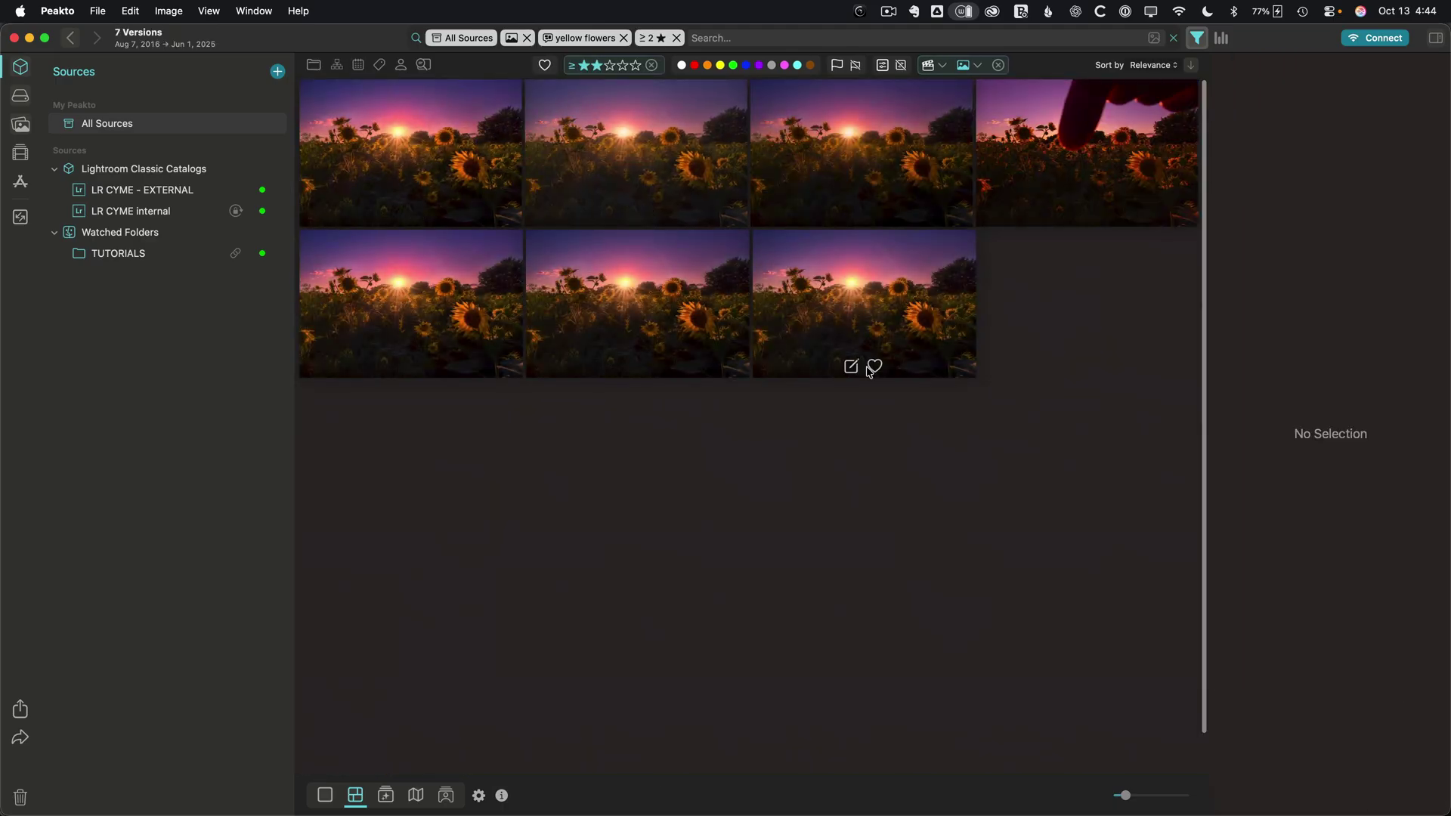
{"action": "double_click", "coordinate": [696, 319]}
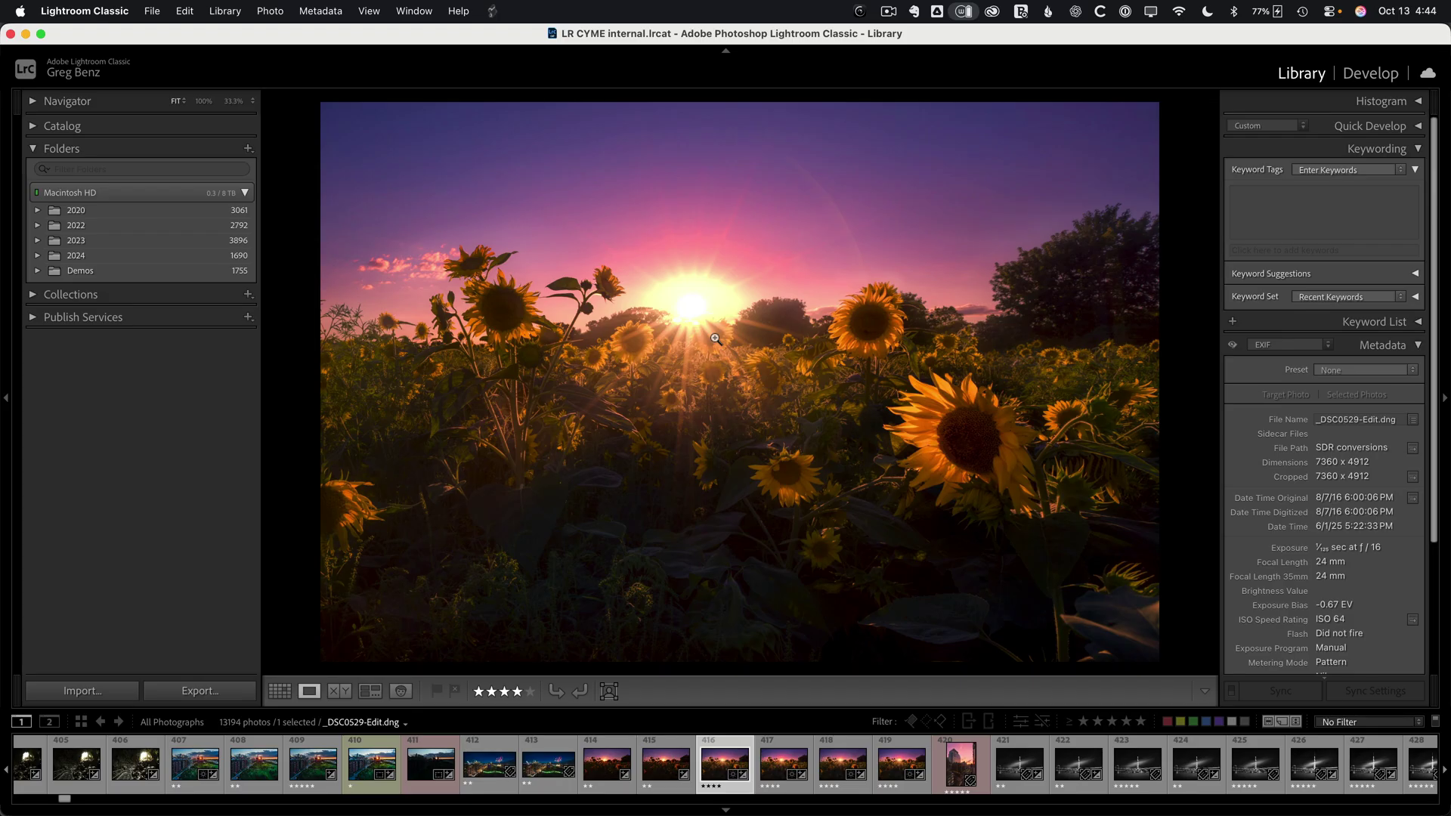
Return to Peakto, remove the star rating and "yellow flowers" filters, and hide the details panel
{"action": "key", "text": "super+Tab"}
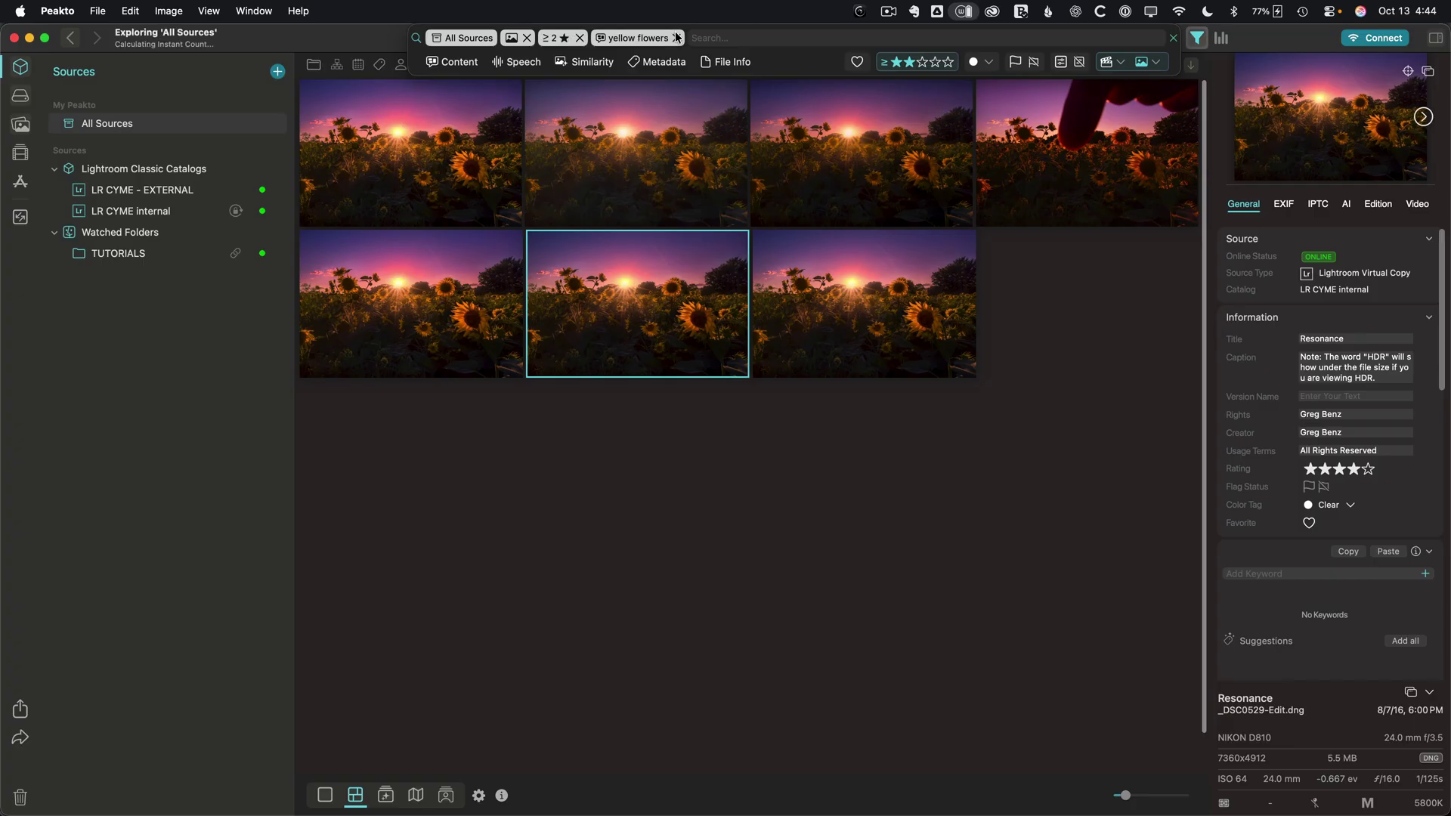
{"action": "left_click", "coordinate": [587, 39]}
{"action": "left_click", "coordinate": [581, 38]}
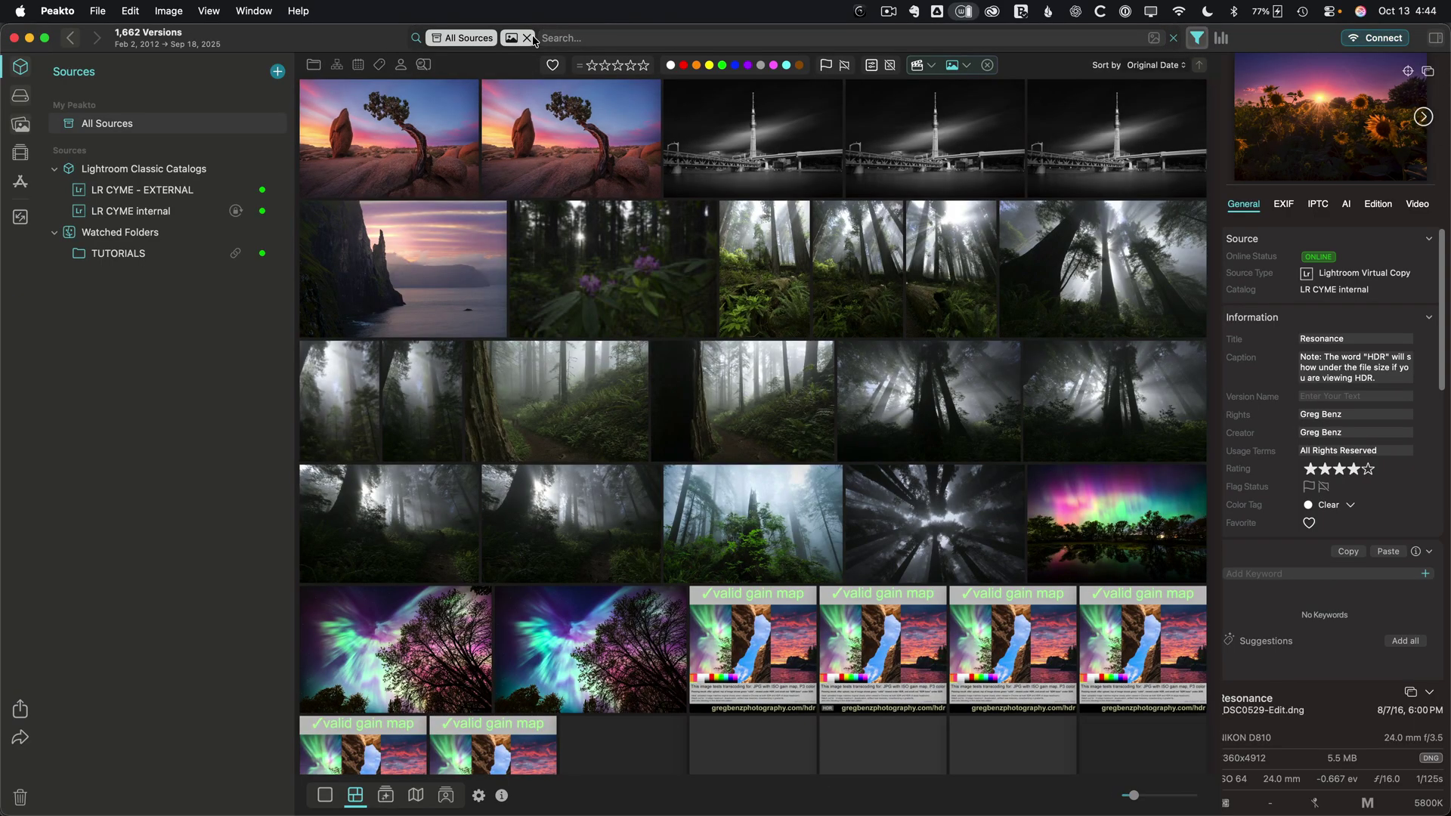
{"action": "left_click", "coordinate": [1433, 39]}
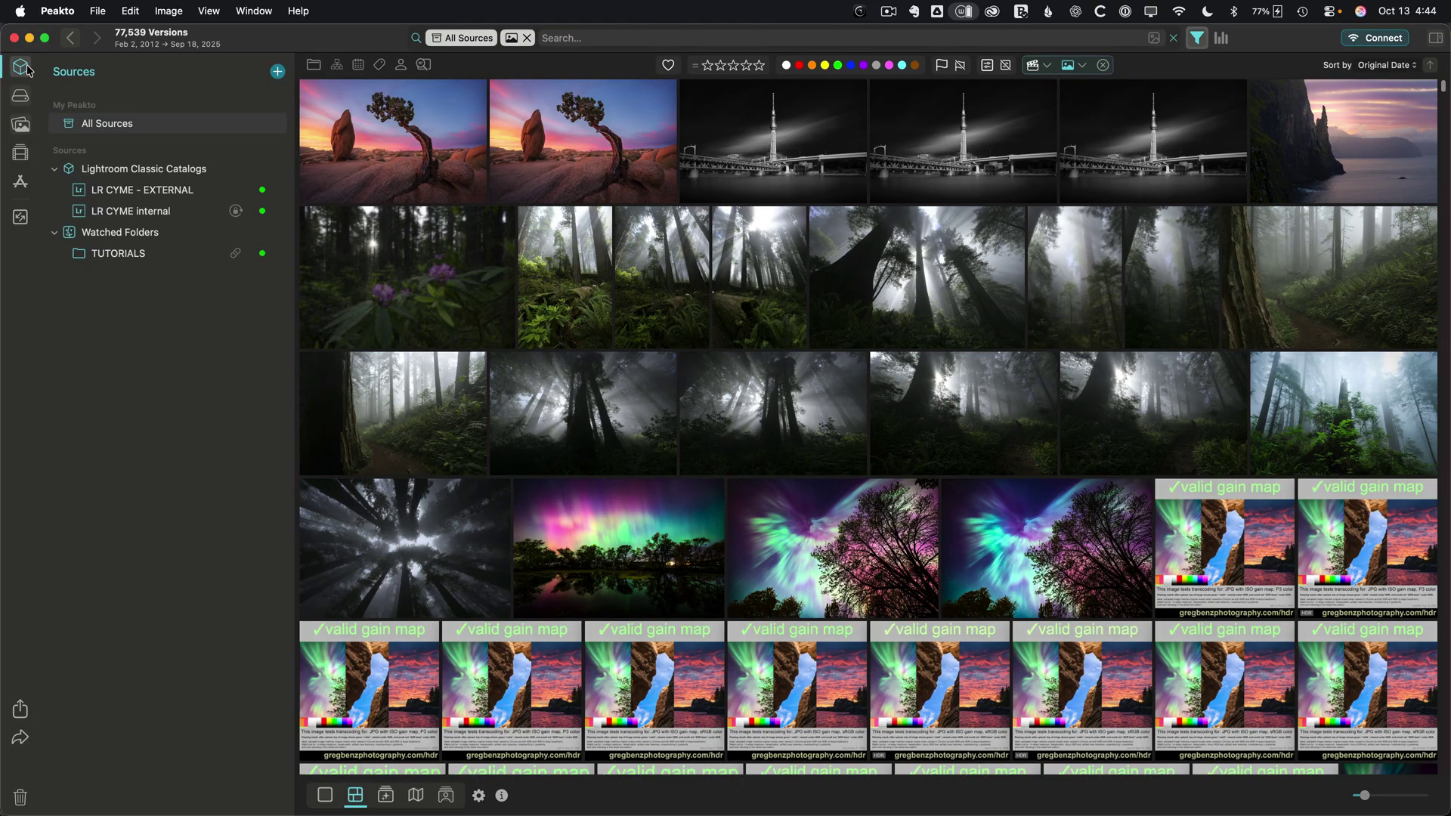
Look over the still images from all sources and the catalog types that can be attached as new sources
{"action": "left_click", "coordinate": [20, 66]}
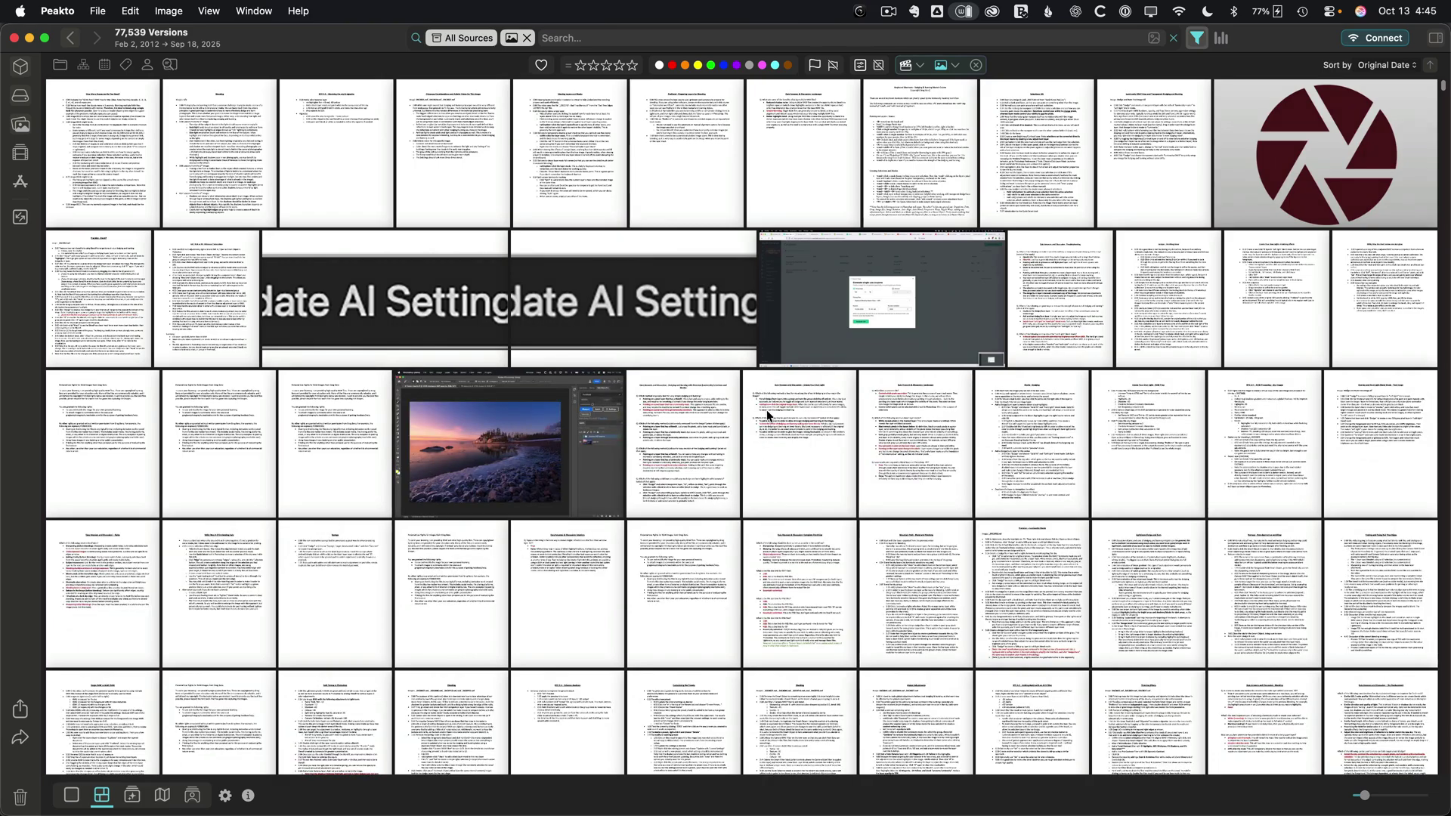
{"action": "left_click", "coordinate": [20, 68]}
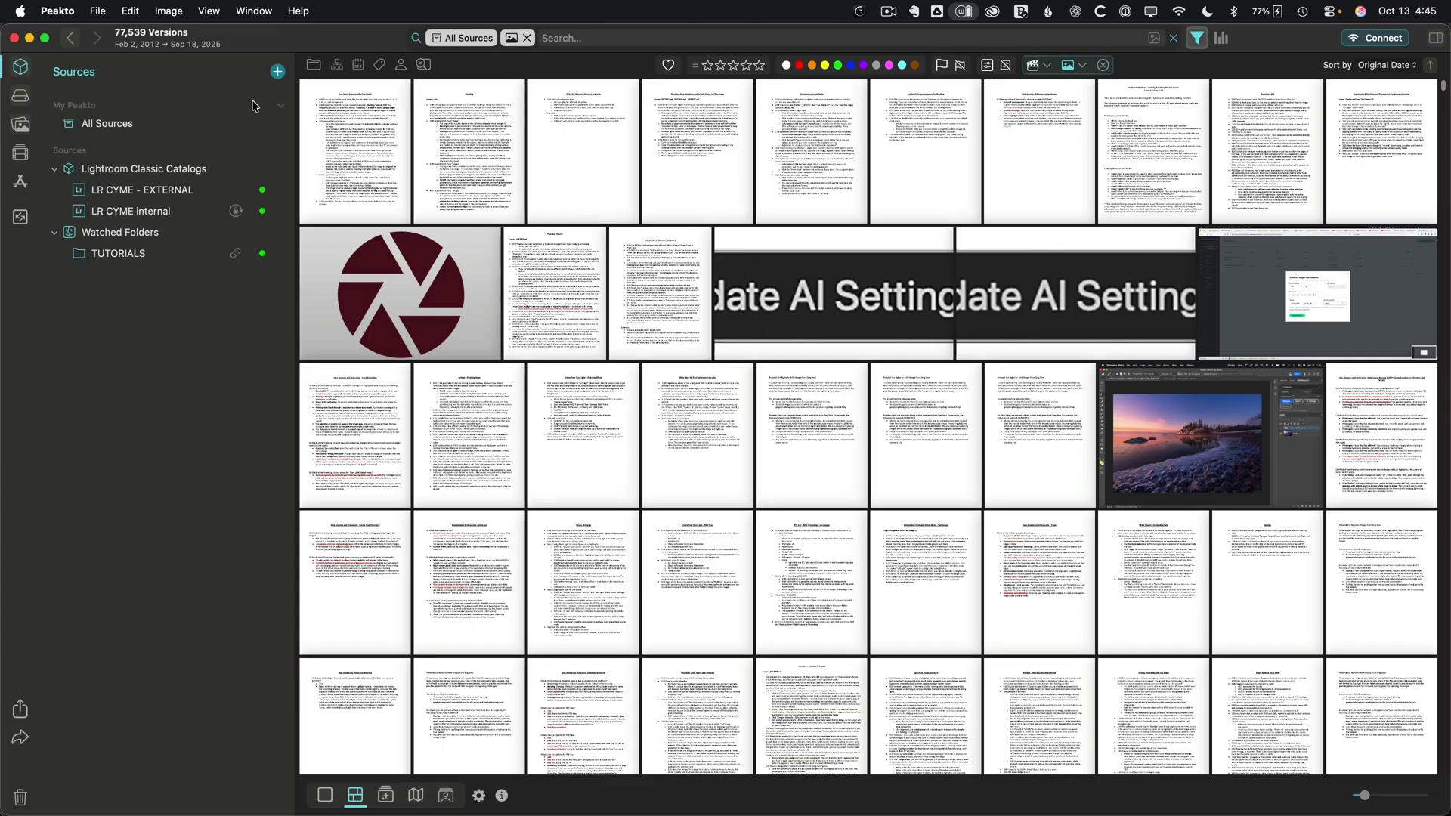
{"action": "left_click", "coordinate": [277, 73]}
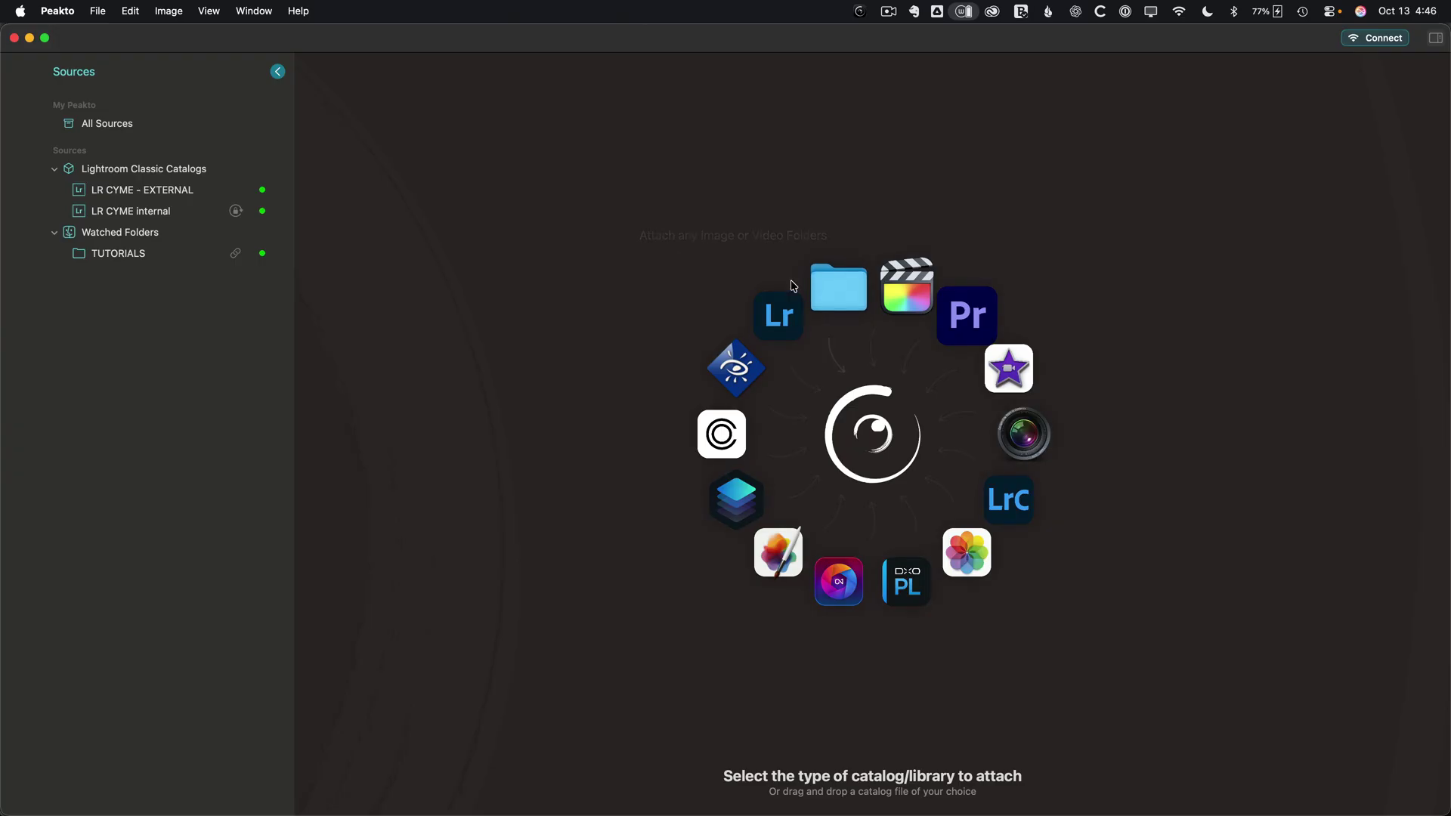
{"action": "left_click", "coordinate": [278, 71]}
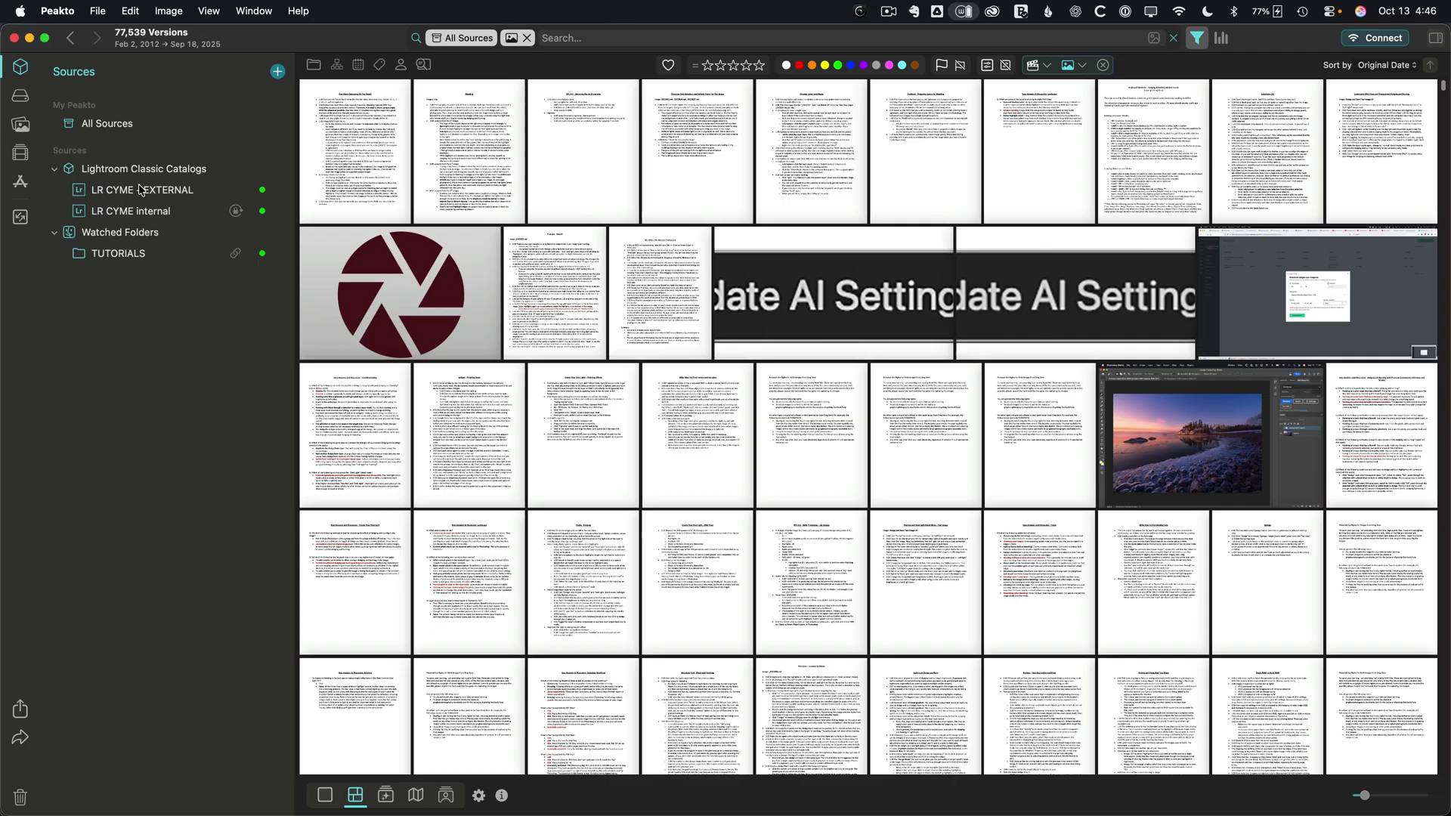
Search the still images in all sources for "waterfall" content
{"action": "left_click", "coordinate": [582, 38]}
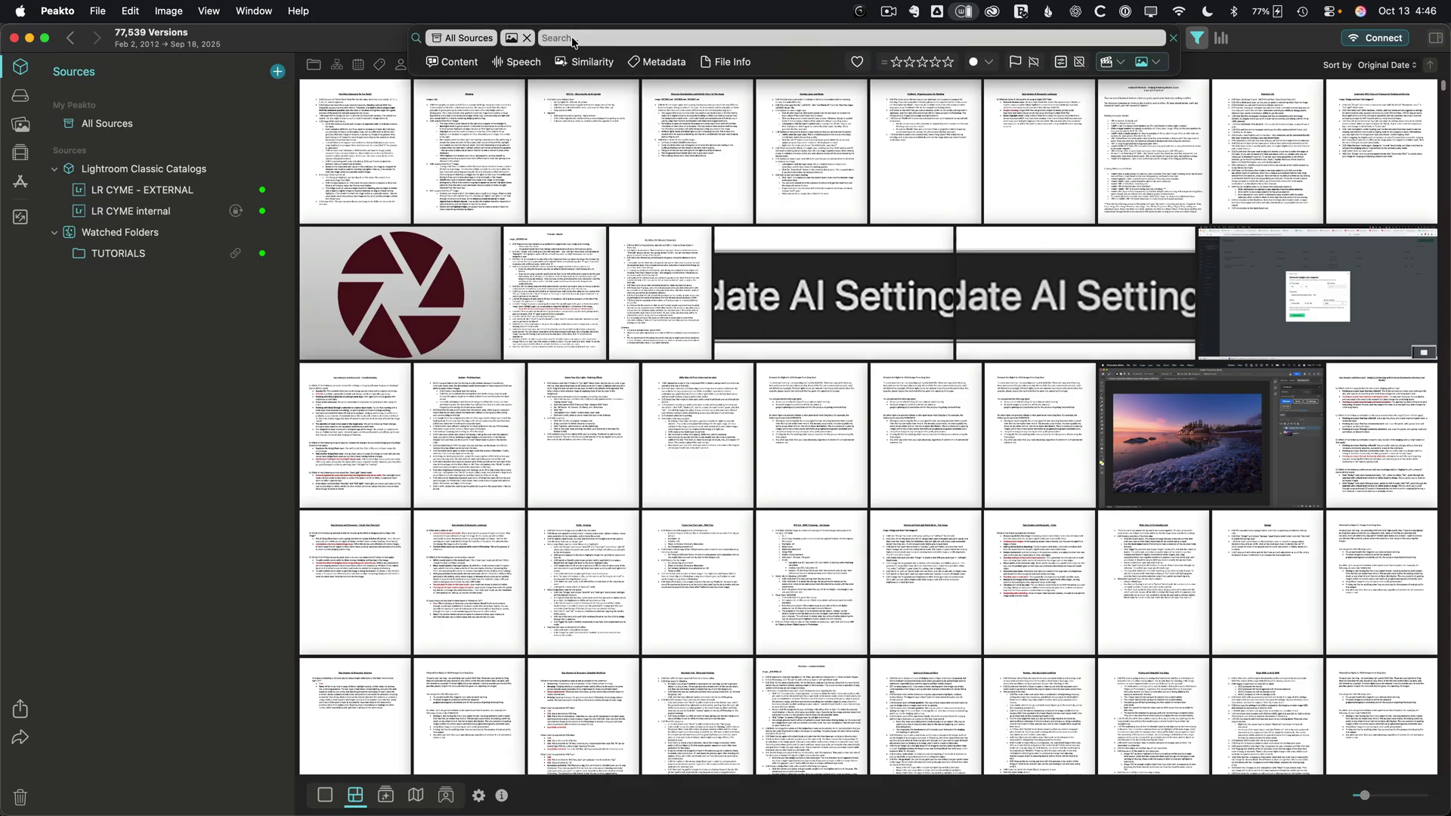
{"action": "left_click", "coordinate": [569, 38]}
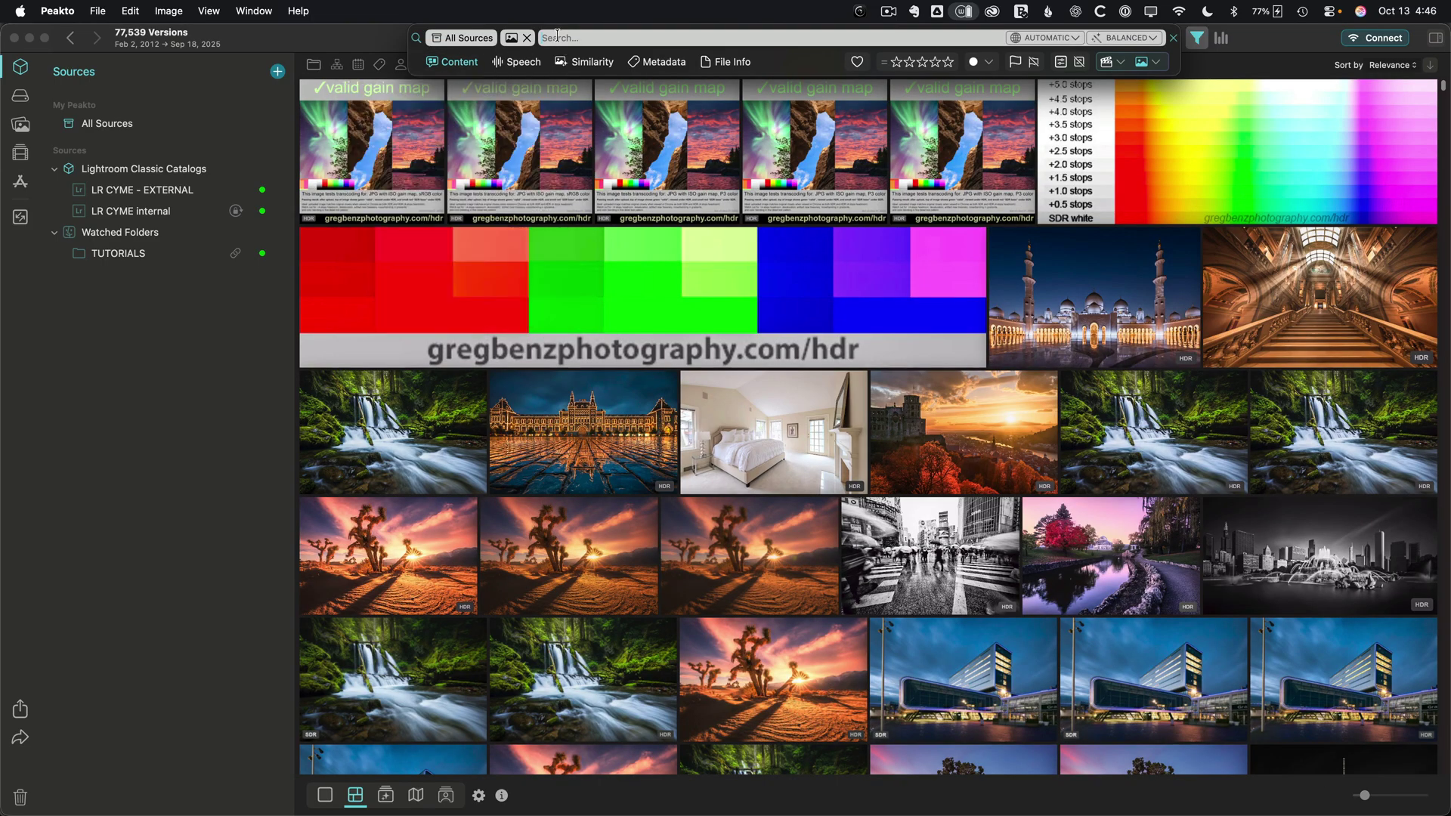
{"action": "left_click", "coordinate": [557, 36]}
{"action": "type", "text": "waterfall"}
{"action": "key", "text": "Return"}
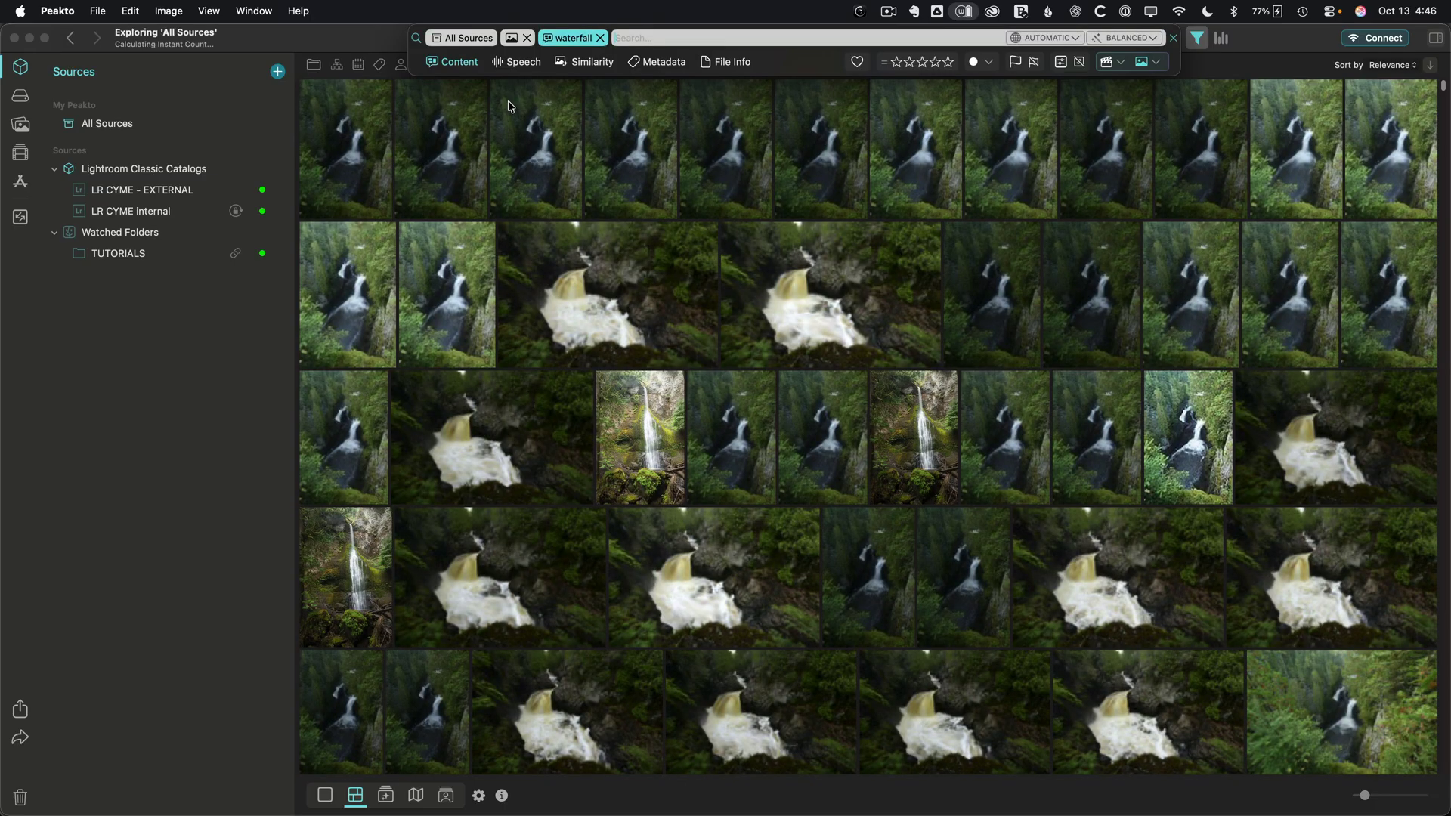
Replace the "waterfall" content search with a speech search for "Lumenzia" and remove the still-images filter
{"action": "key", "text": "Escape"}
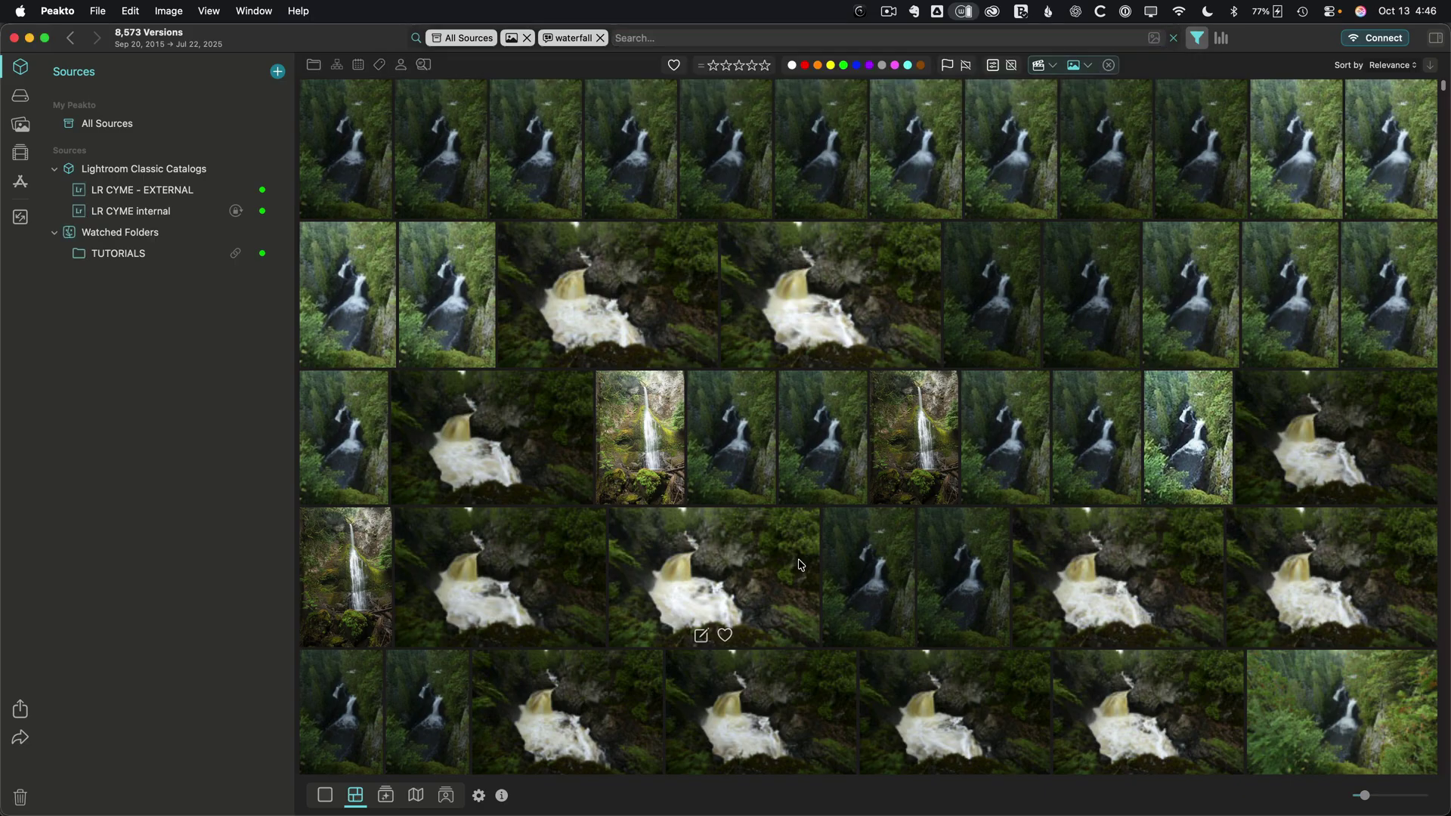
{"action": "left_click", "coordinate": [637, 43]}
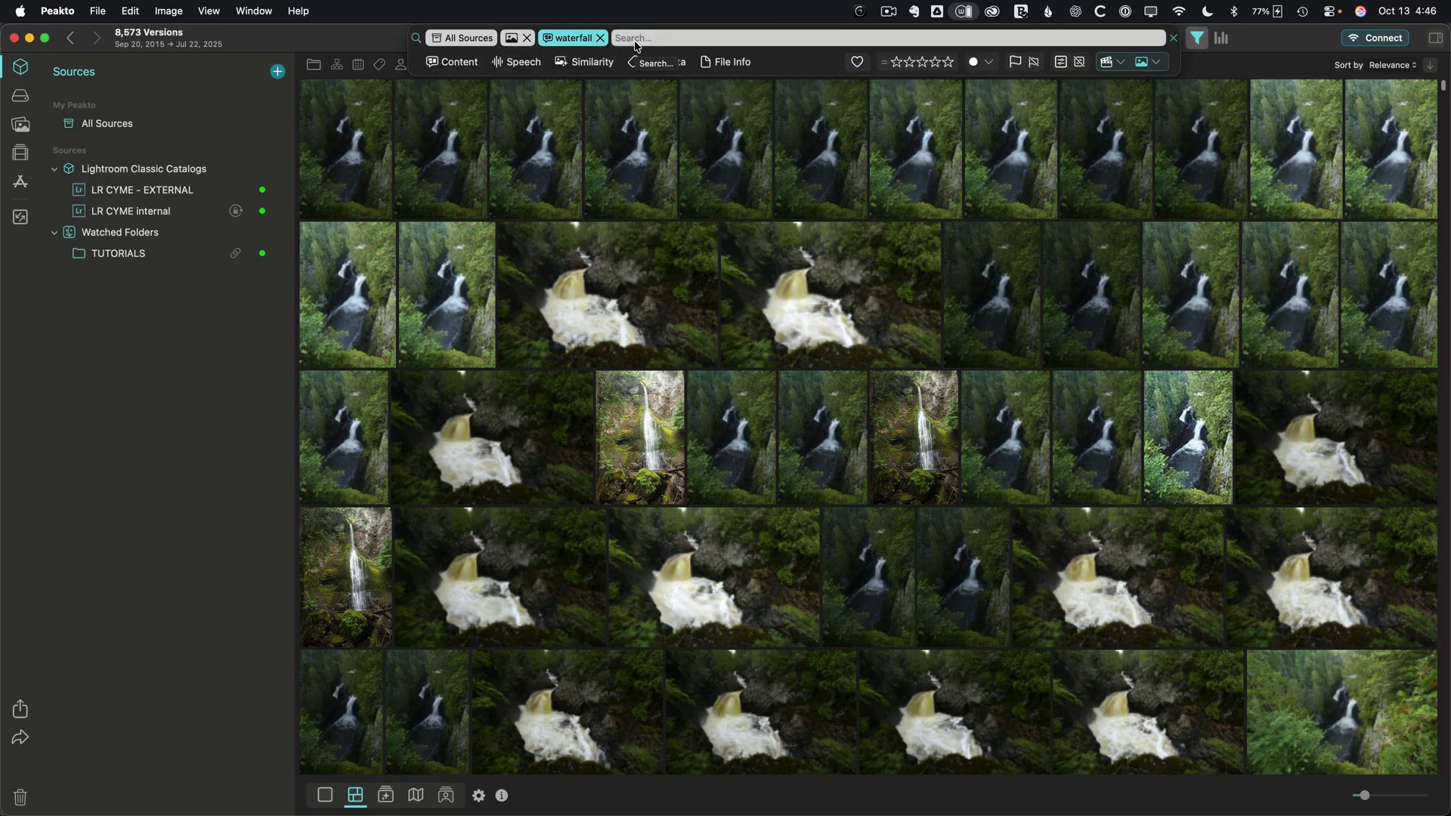
{"action": "key", "text": "Escape"}
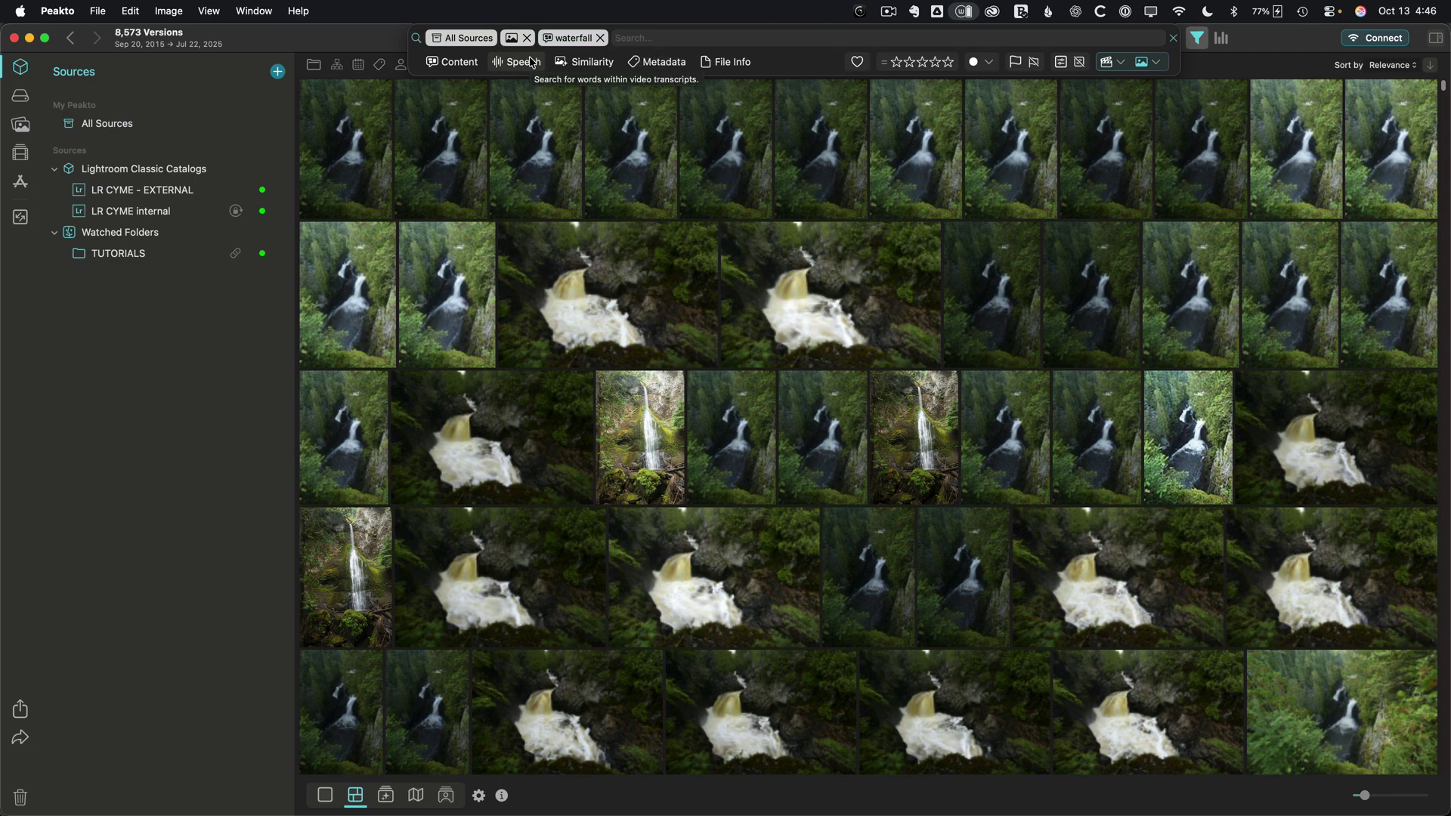
{"action": "mouse_move", "coordinate": [531, 61]}
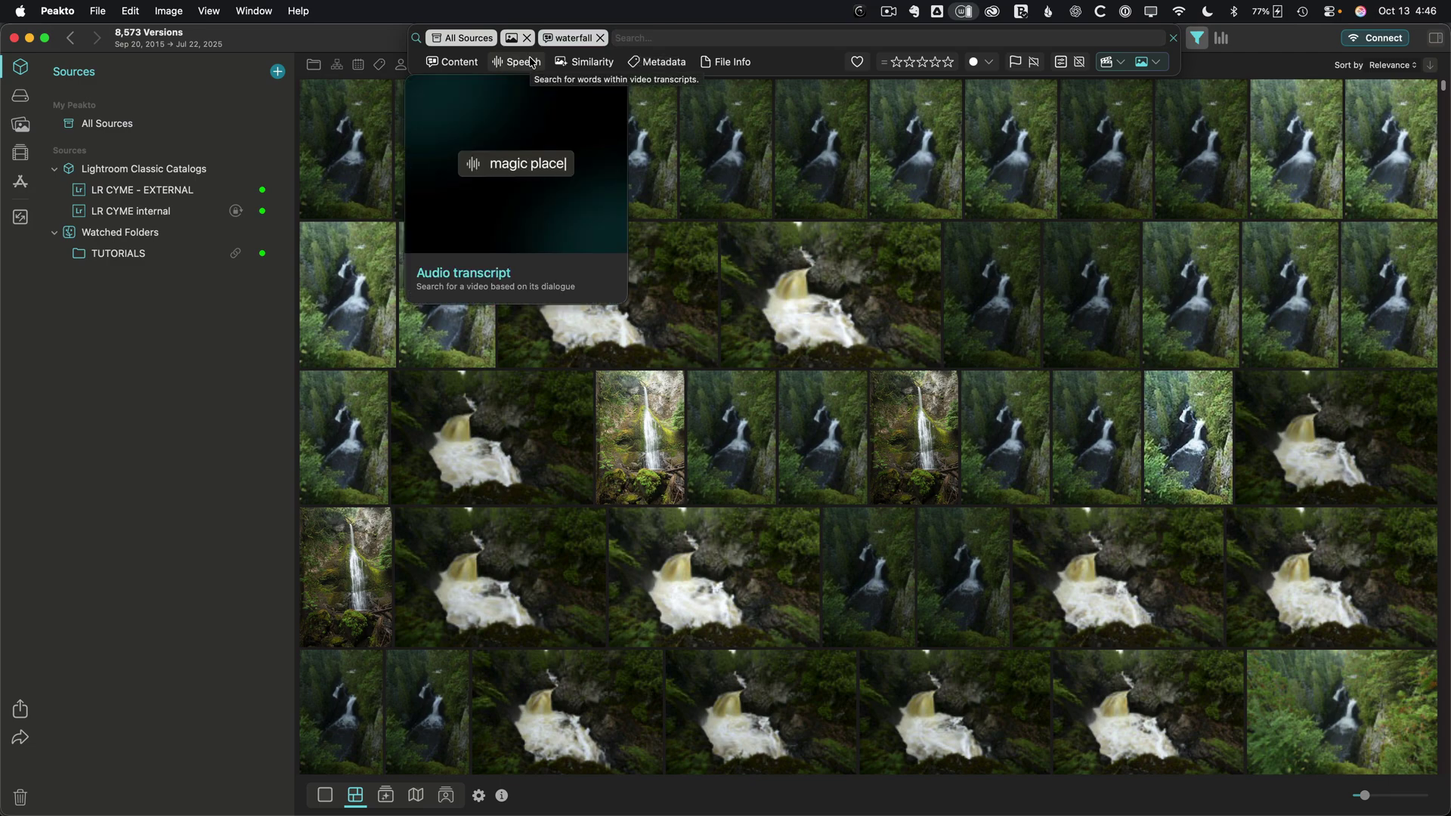
{"action": "left_click", "coordinate": [601, 38]}
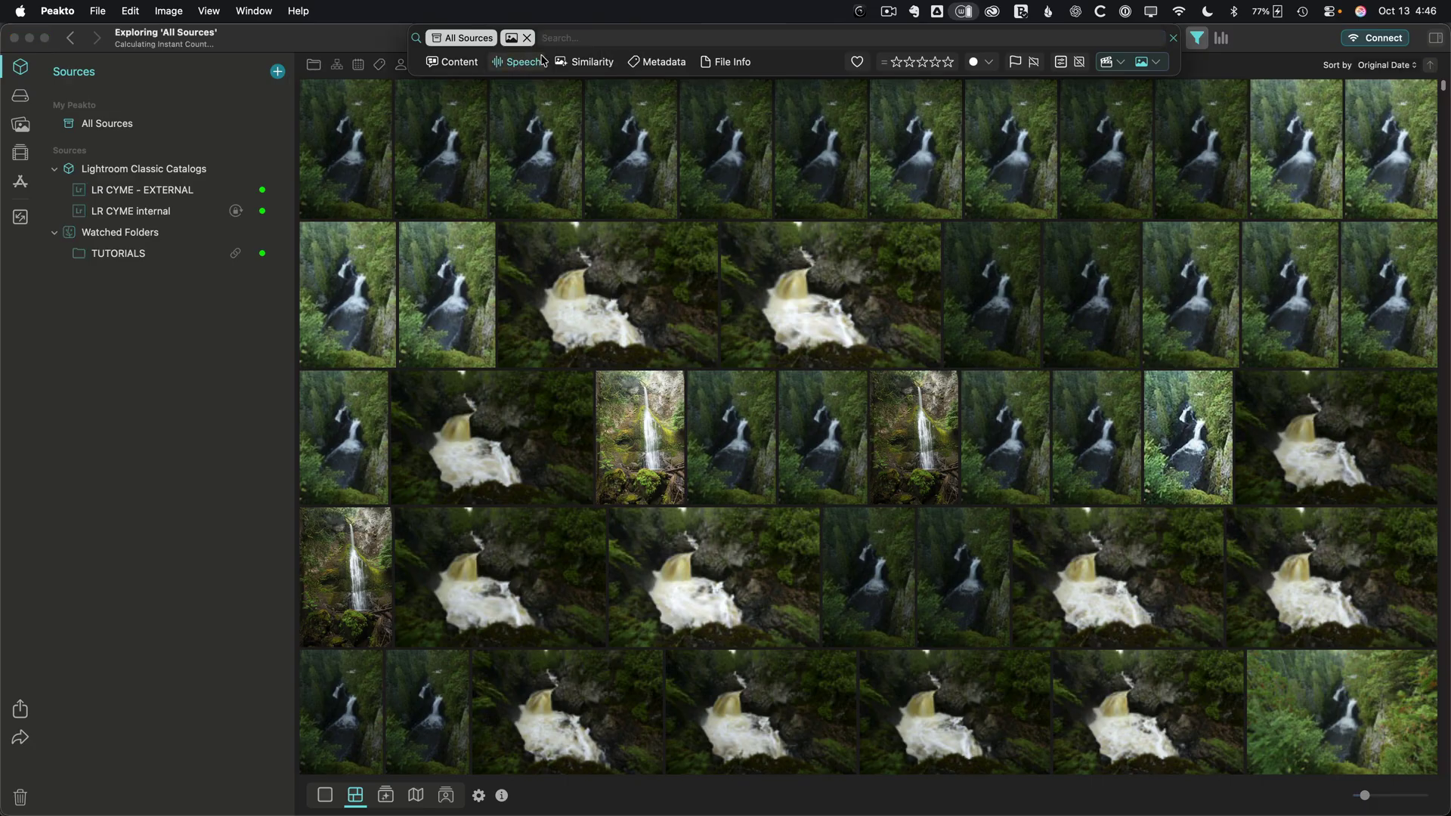
{"action": "type", "text": "Lumenzia"}
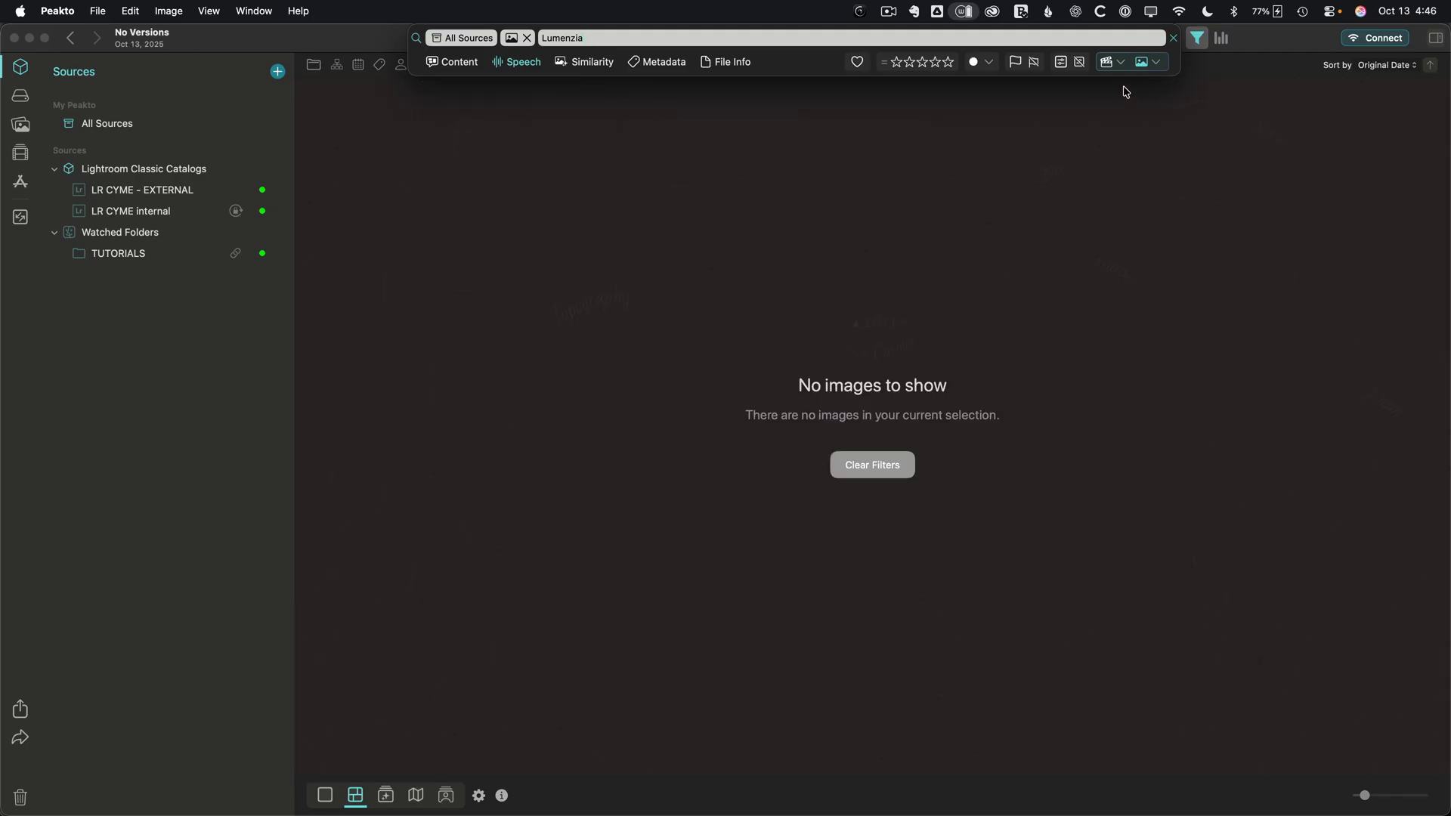
{"action": "left_click", "coordinate": [1142, 63]}
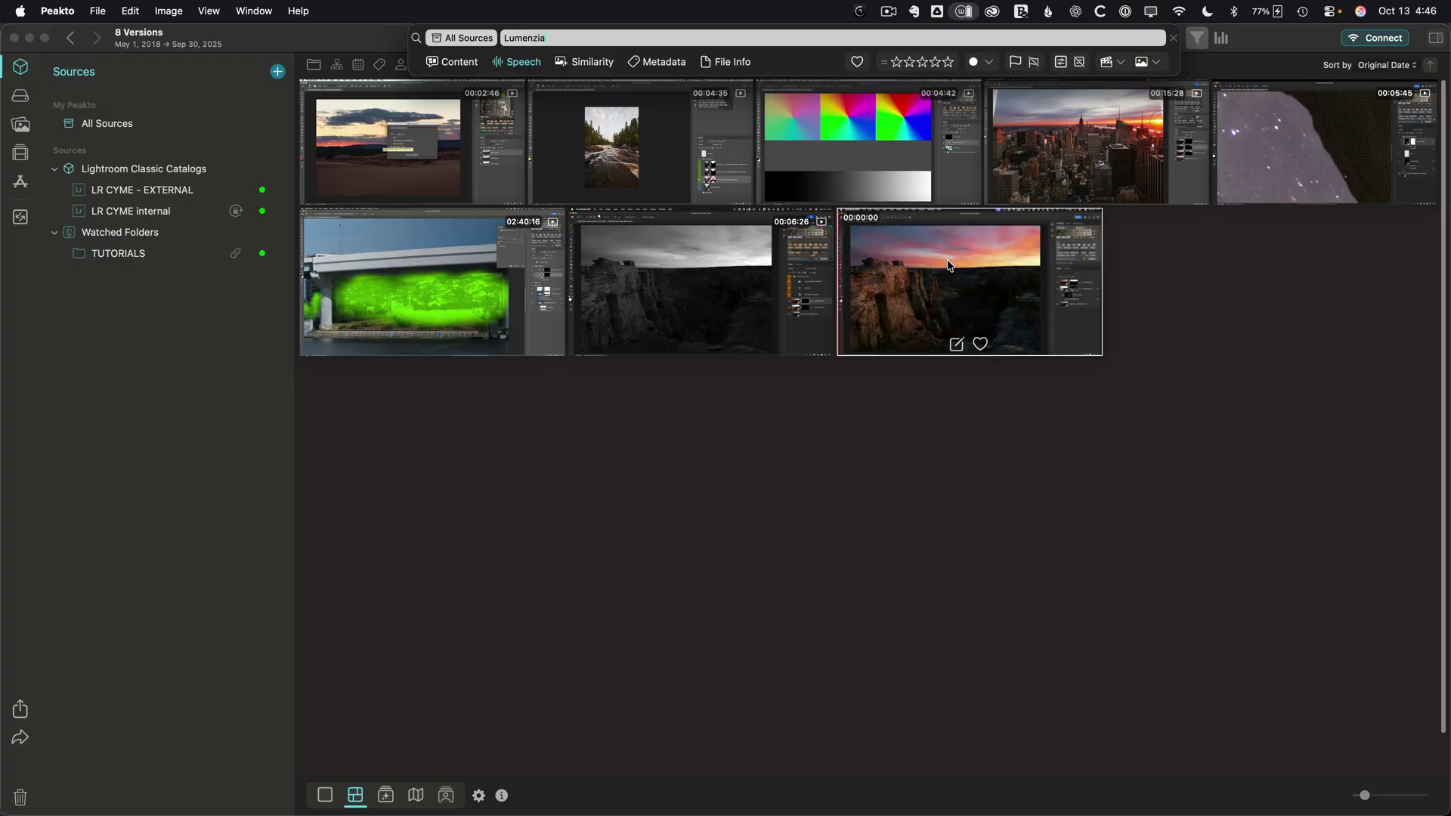
Open the black-and-white canyon video's transcript, play it from the 00:01:38:13 Lumenzia mention, look over further mentions, and return to the thumbnail grid
{"action": "scroll", "coordinate": [950, 265], "scroll_direction": "down", "scroll_amount": 2}
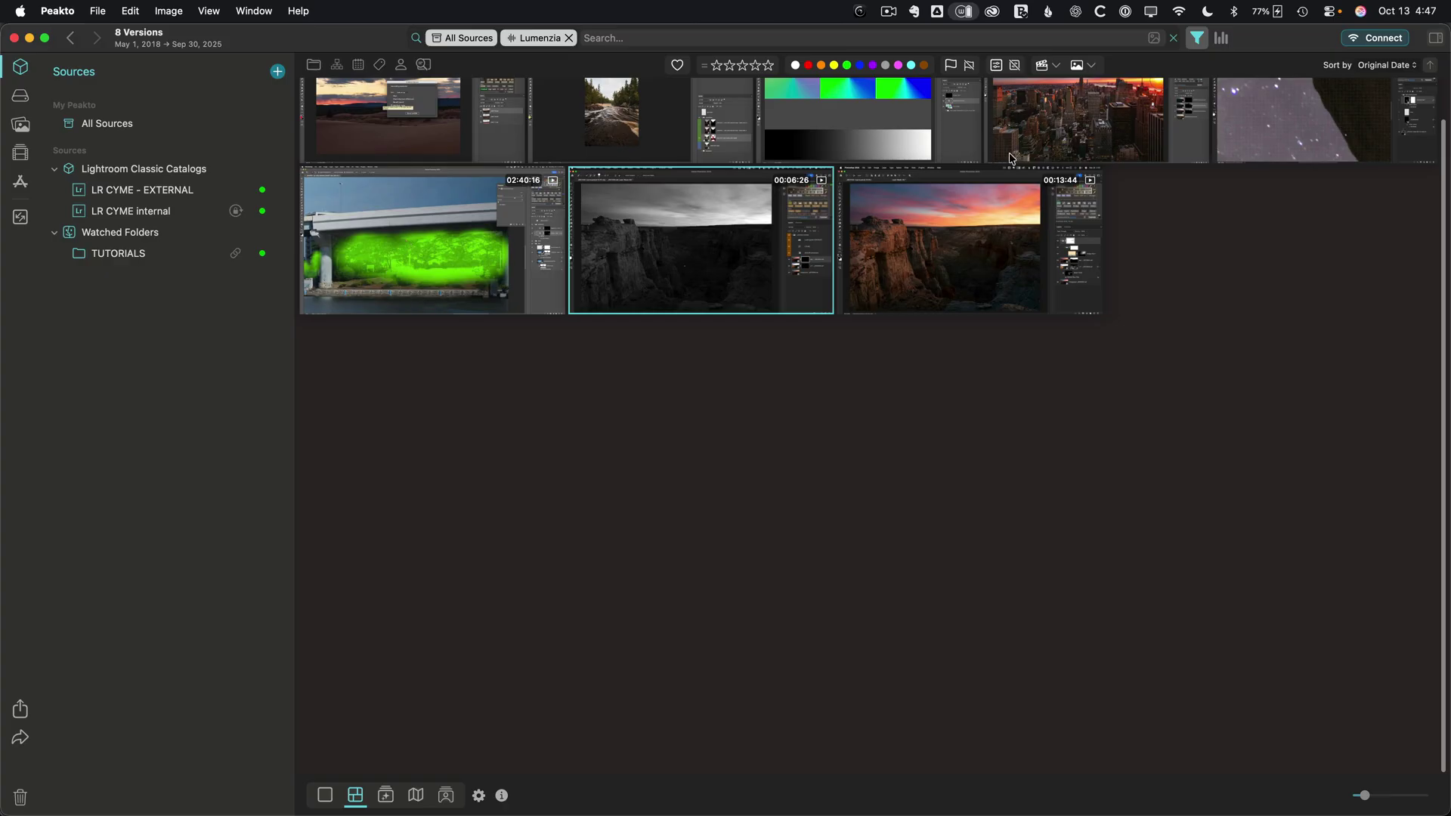
{"action": "left_click", "coordinate": [325, 796]}
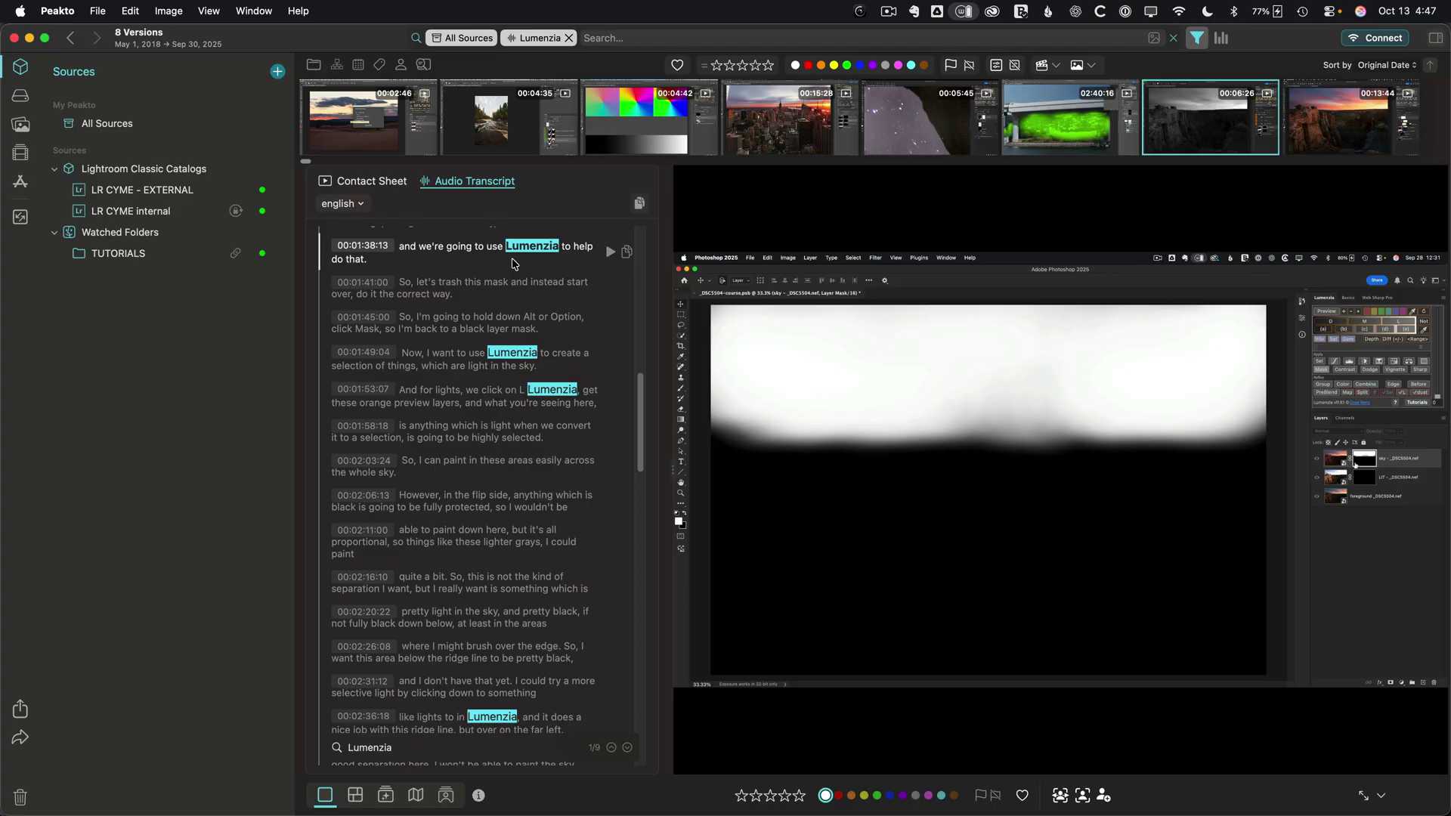
{"action": "left_click", "coordinate": [609, 252]}
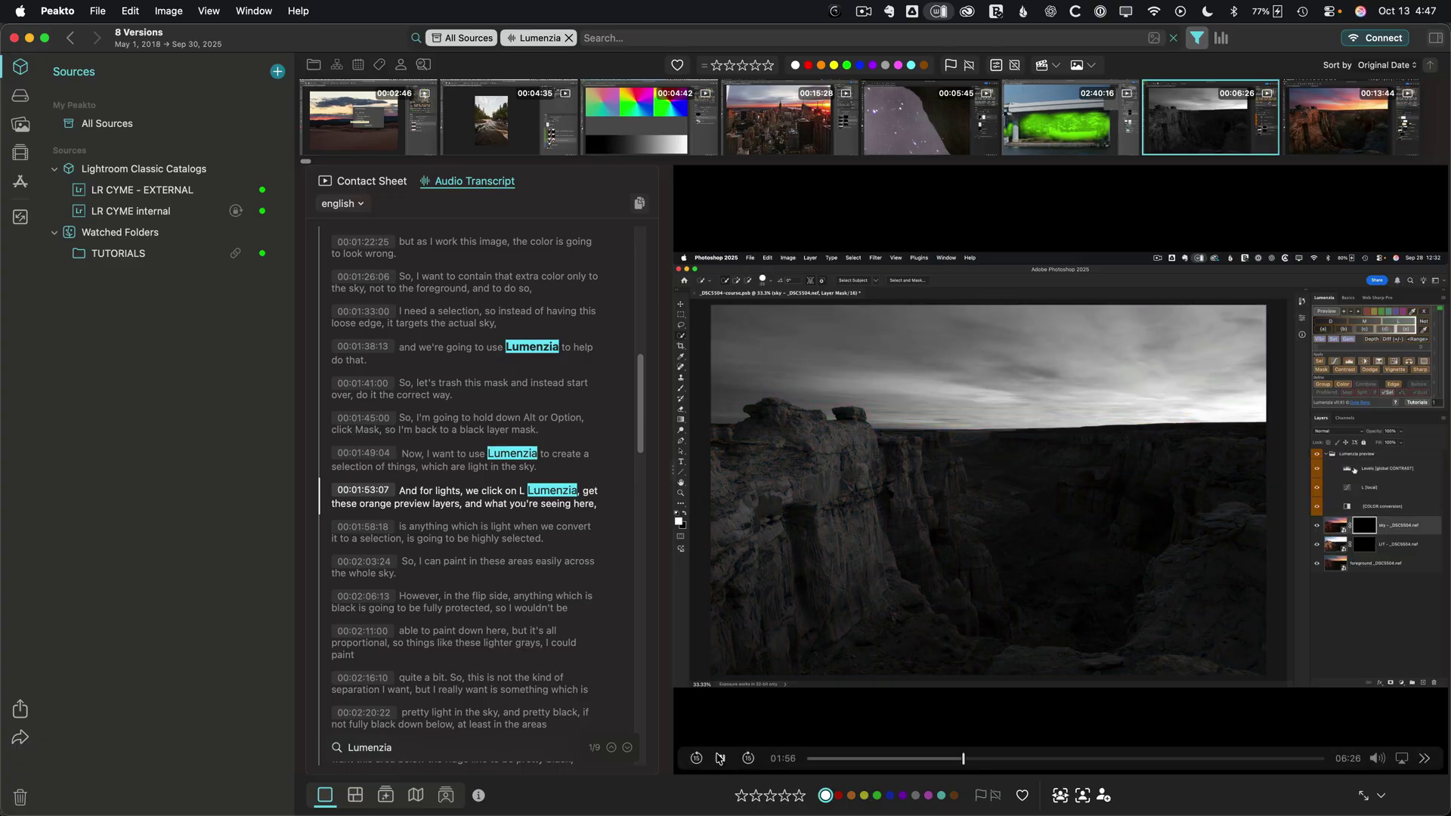
{"action": "scroll", "coordinate": [646, 438], "scroll_direction": "down", "scroll_amount": 2}
{"action": "left_click_drag", "start_coordinate": [640, 438], "coordinate": [640, 568]}
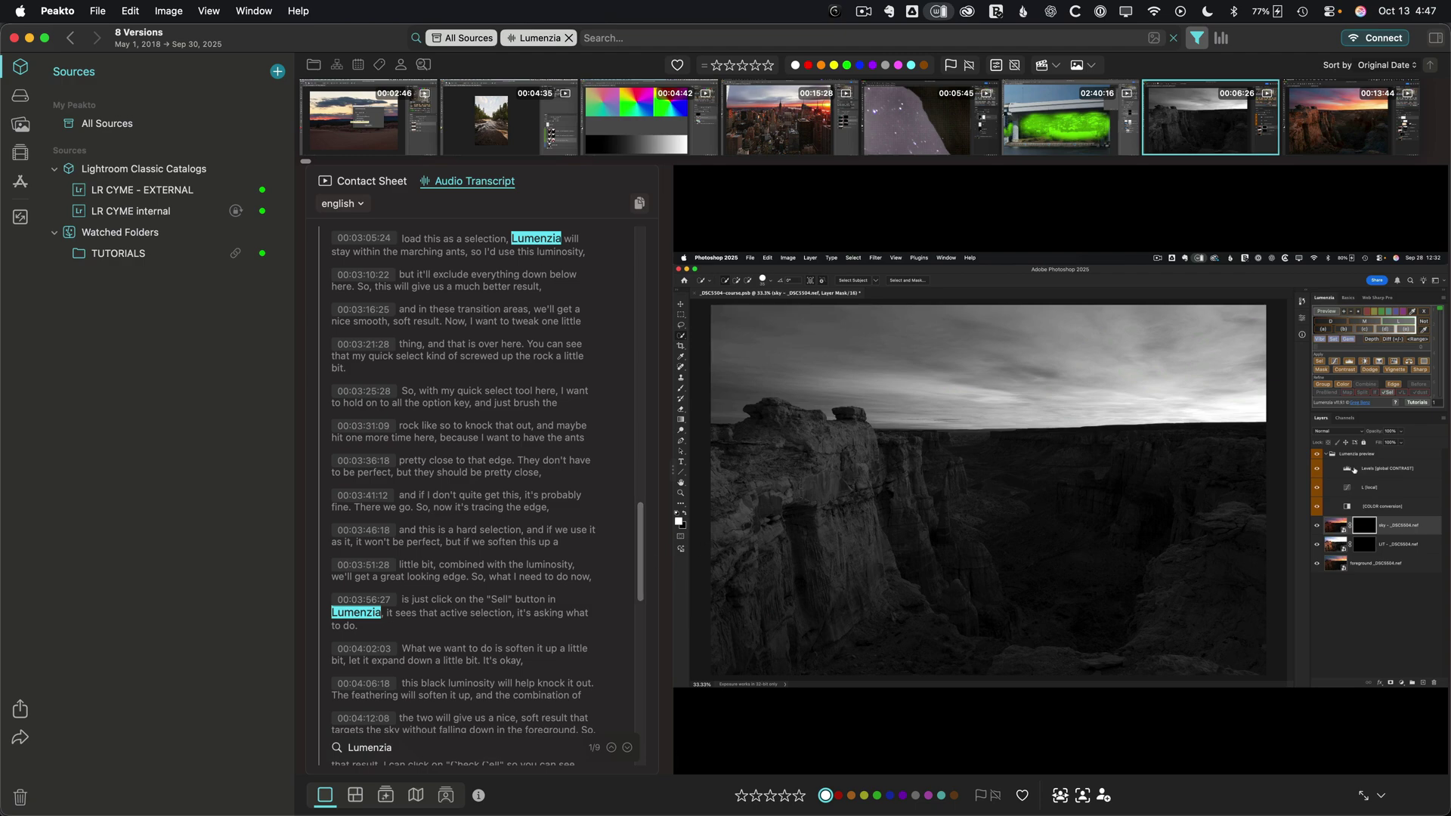
{"action": "left_click", "coordinate": [355, 795]}
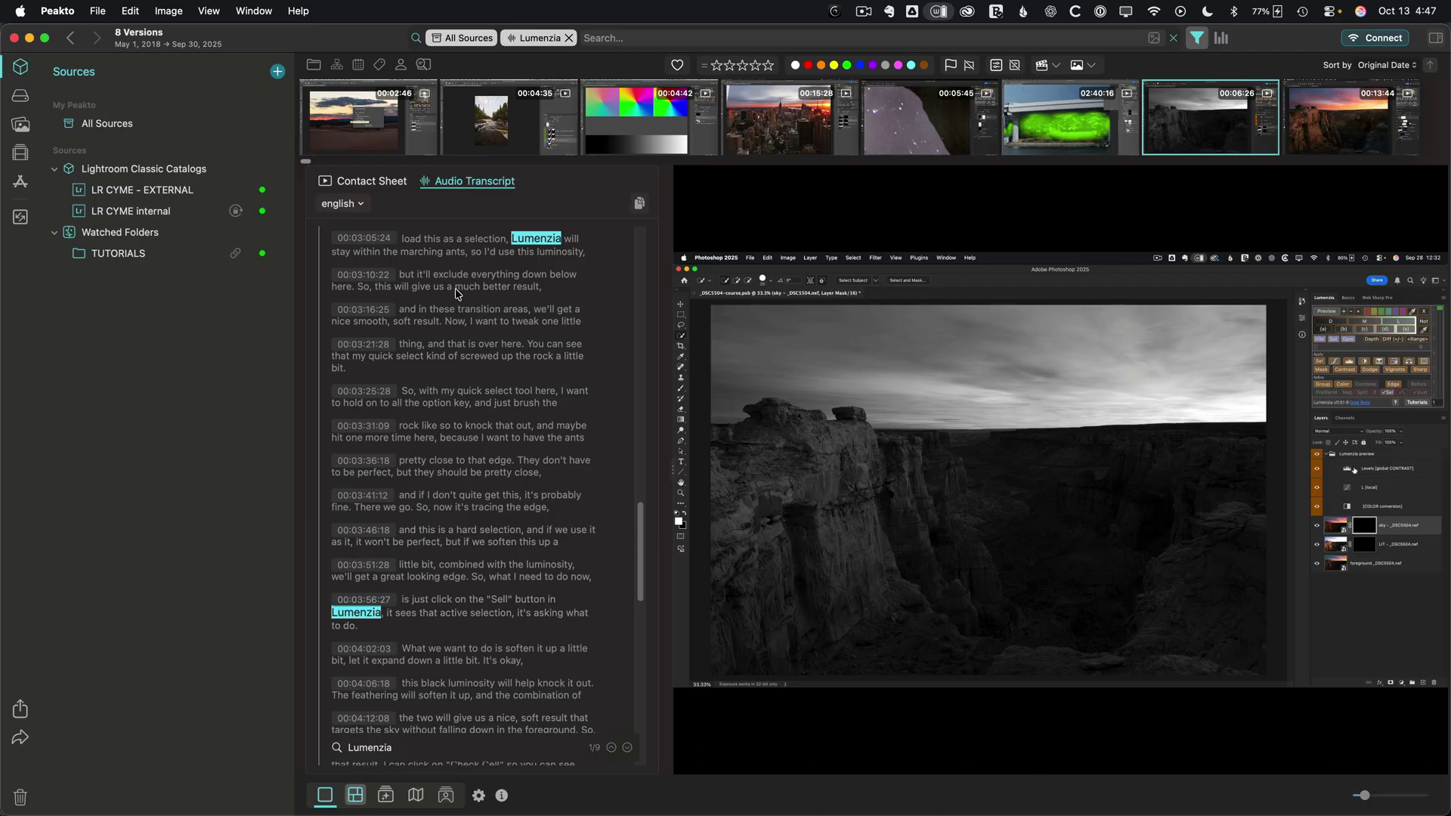
Clear the "Lumenzia" search and run a similarity search across all sources using _DSC0538.dng from Finder's source folder
{"action": "left_click", "coordinate": [568, 38]}
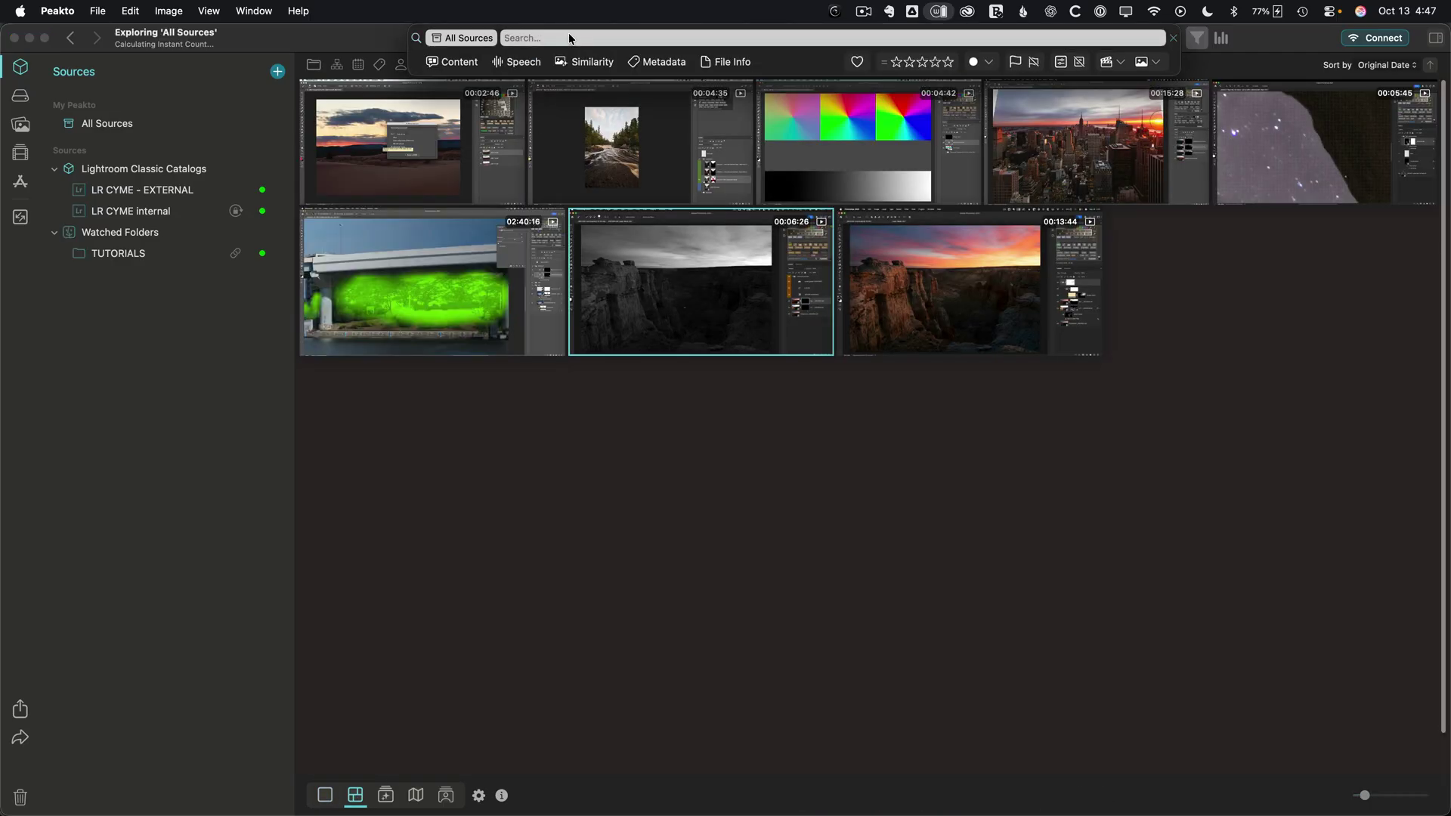
{"action": "left_click", "coordinate": [589, 63]}
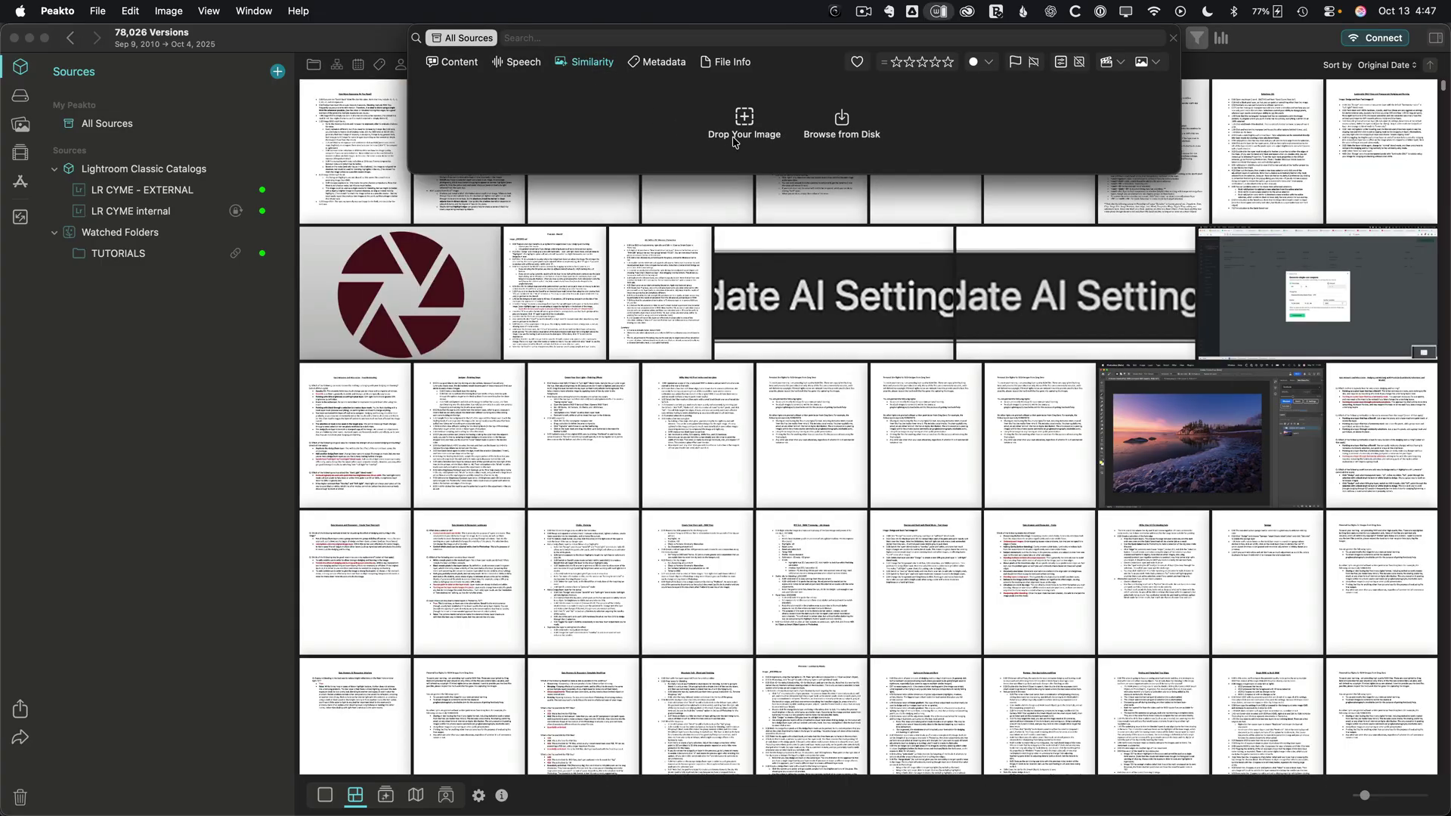
{"action": "key", "text": "super+Tab"}
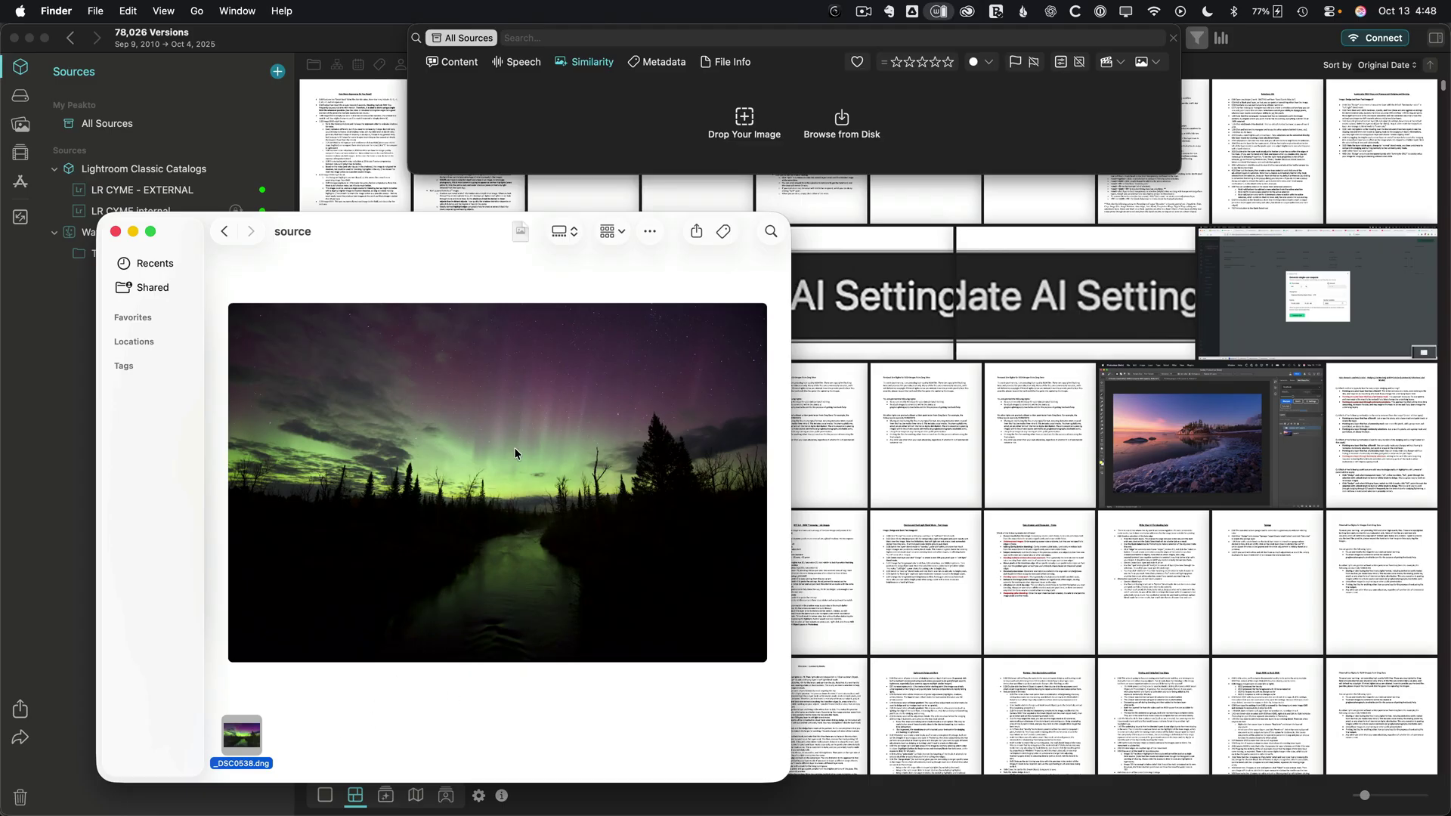
{"action": "left_click_drag", "start_coordinate": [242, 736], "coordinate": [748, 117]}
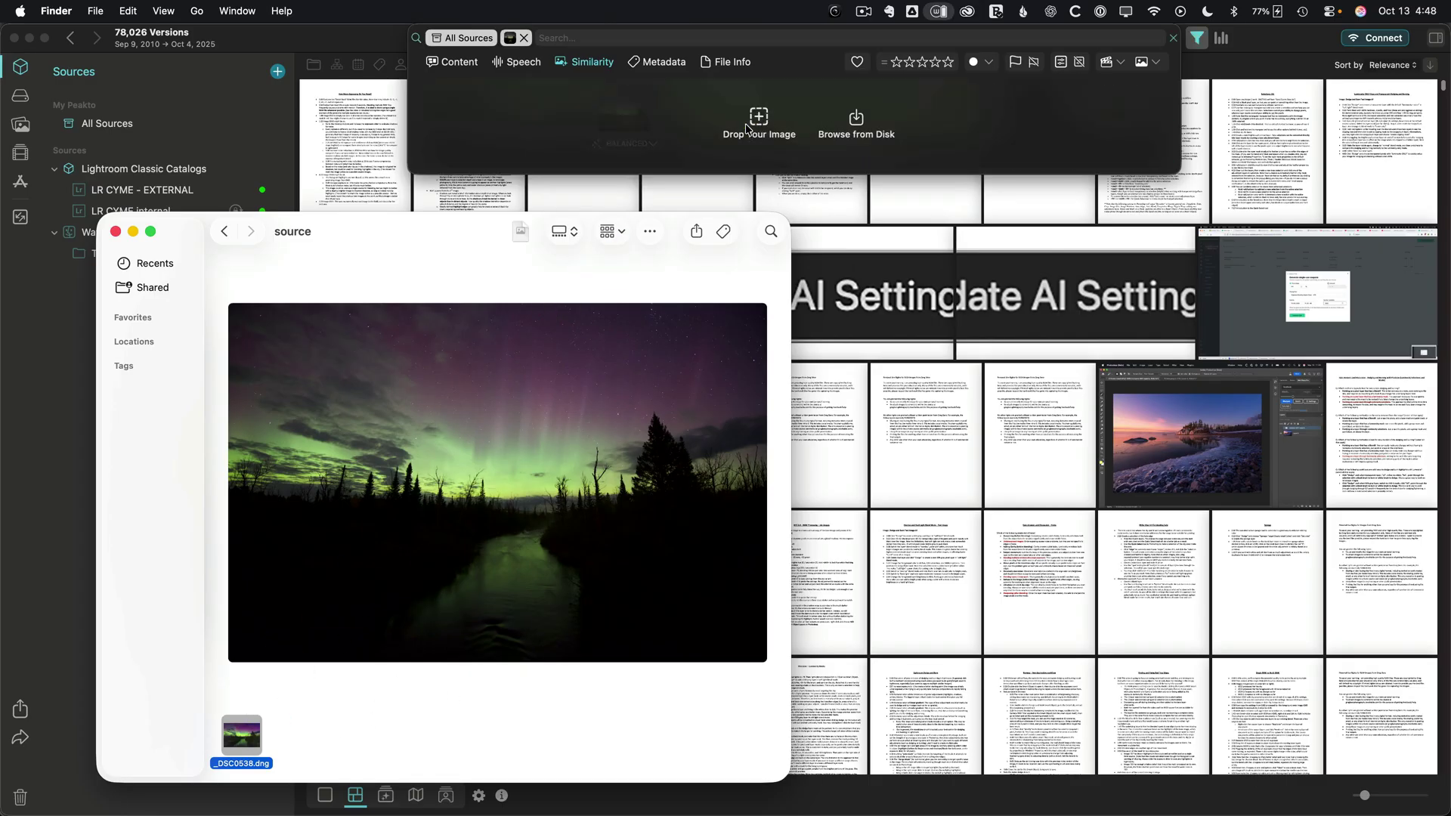
{"action": "left_click", "coordinate": [359, 42]}
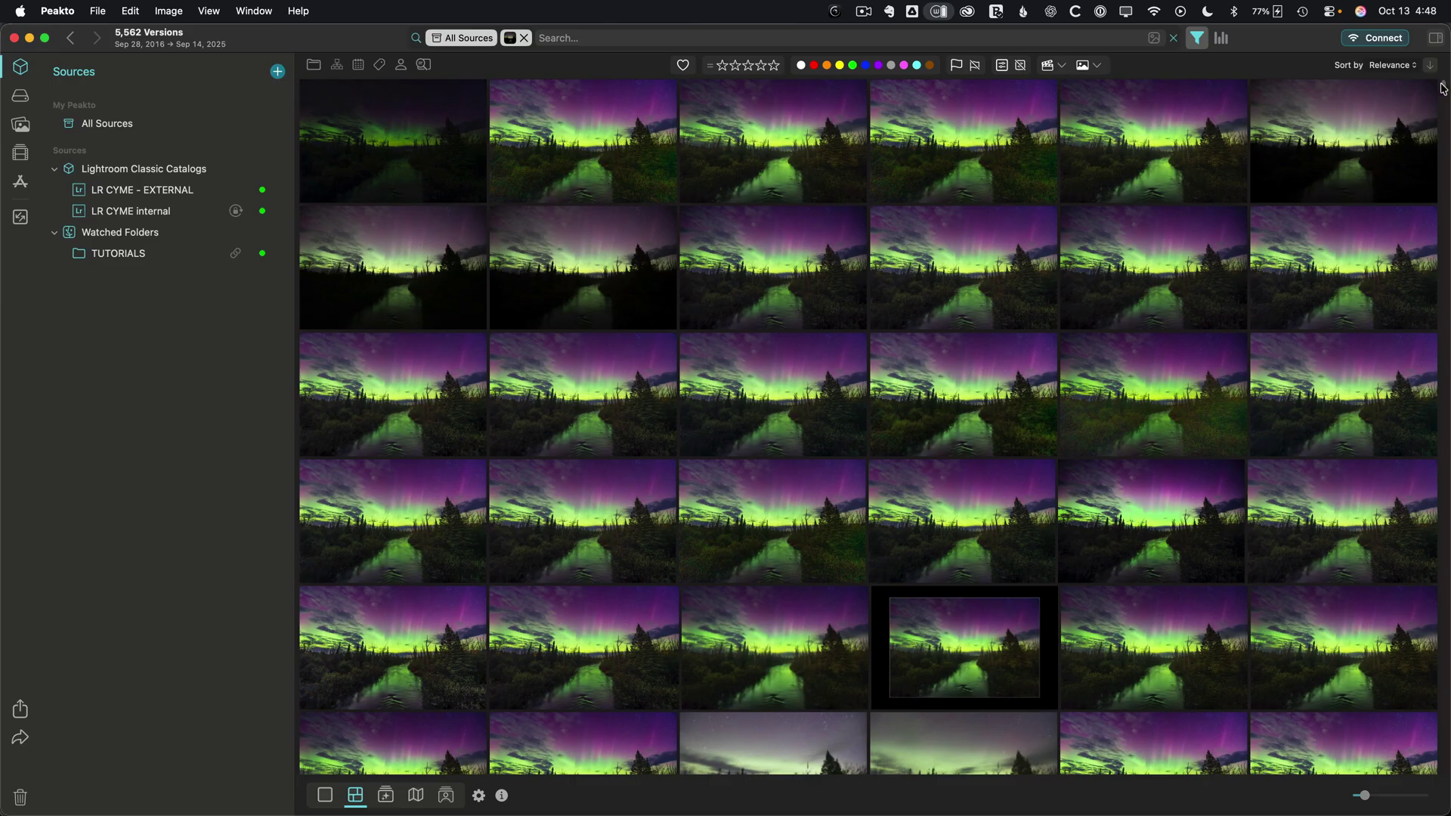
Look through the similarity search results to judge how closely the photos match the aurora reference image
{"action": "left_click_drag", "start_coordinate": [1444, 89], "coordinate": [1445, 94]}
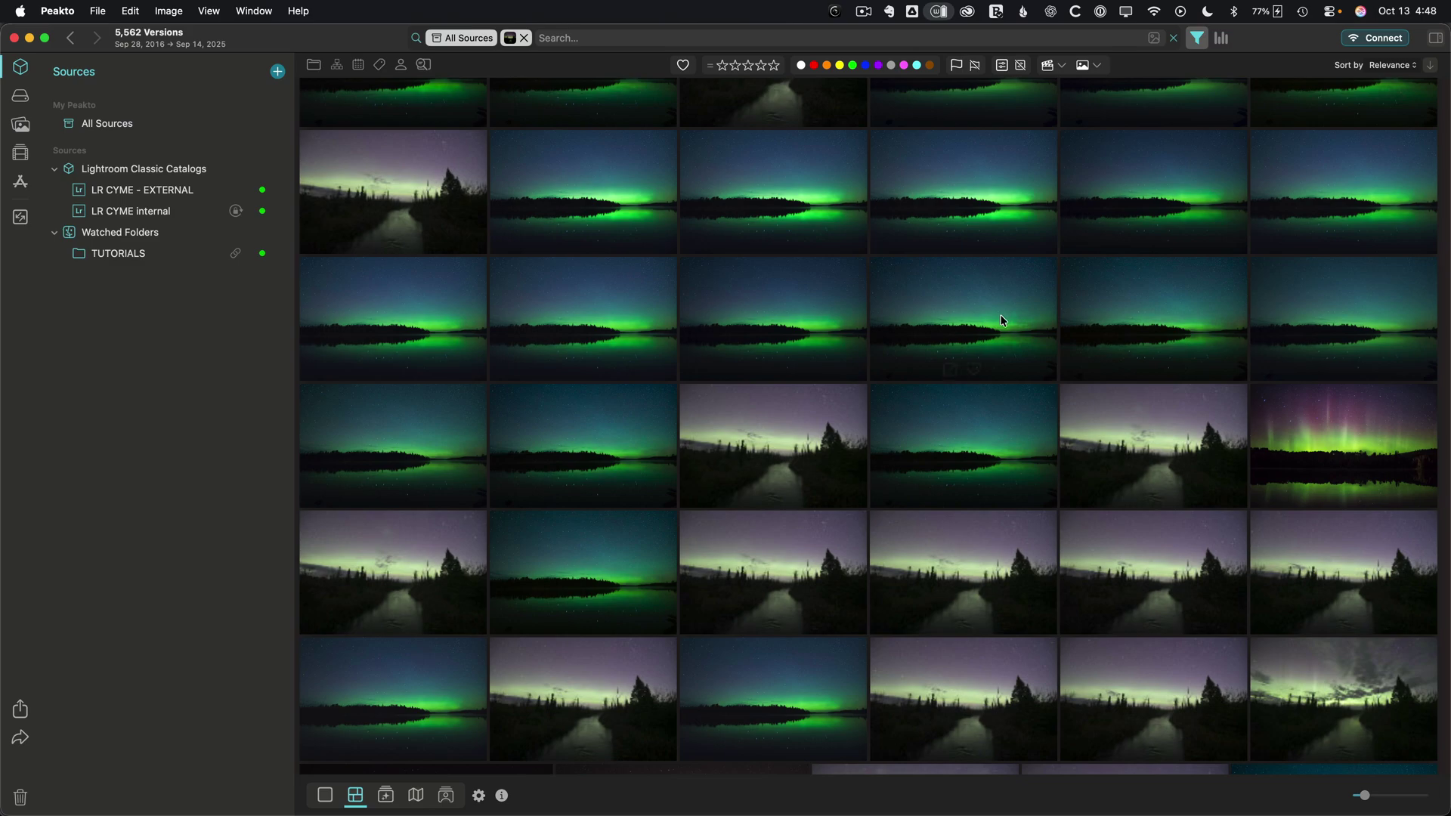
{"action": "scroll", "coordinate": [997, 318], "scroll_direction": "down", "scroll_amount": 3}
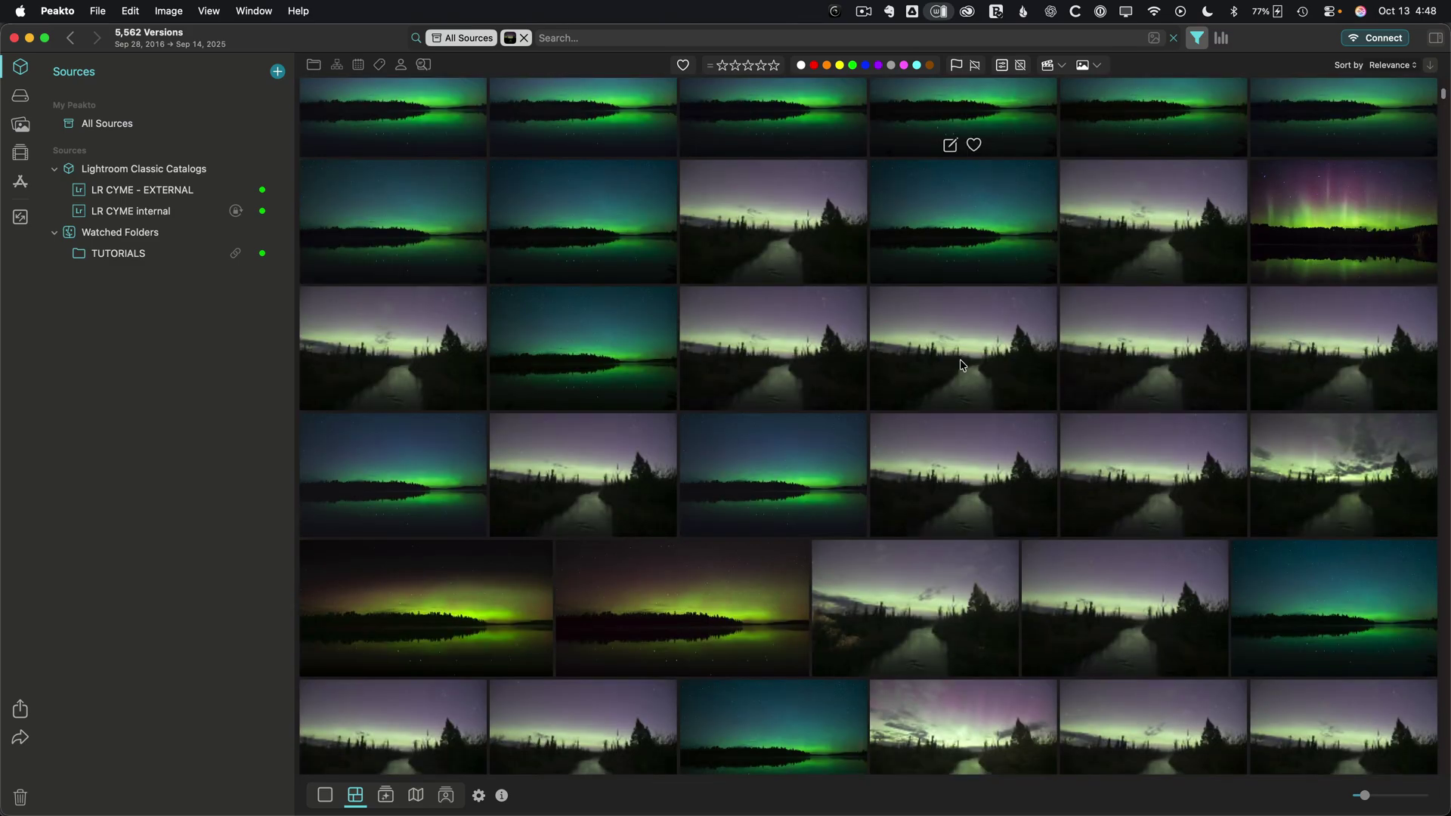
{"action": "scroll", "coordinate": [962, 363], "scroll_direction": "down", "scroll_amount": 2}
{"action": "scroll", "coordinate": [559, 423], "scroll_direction": "down", "scroll_amount": 3}
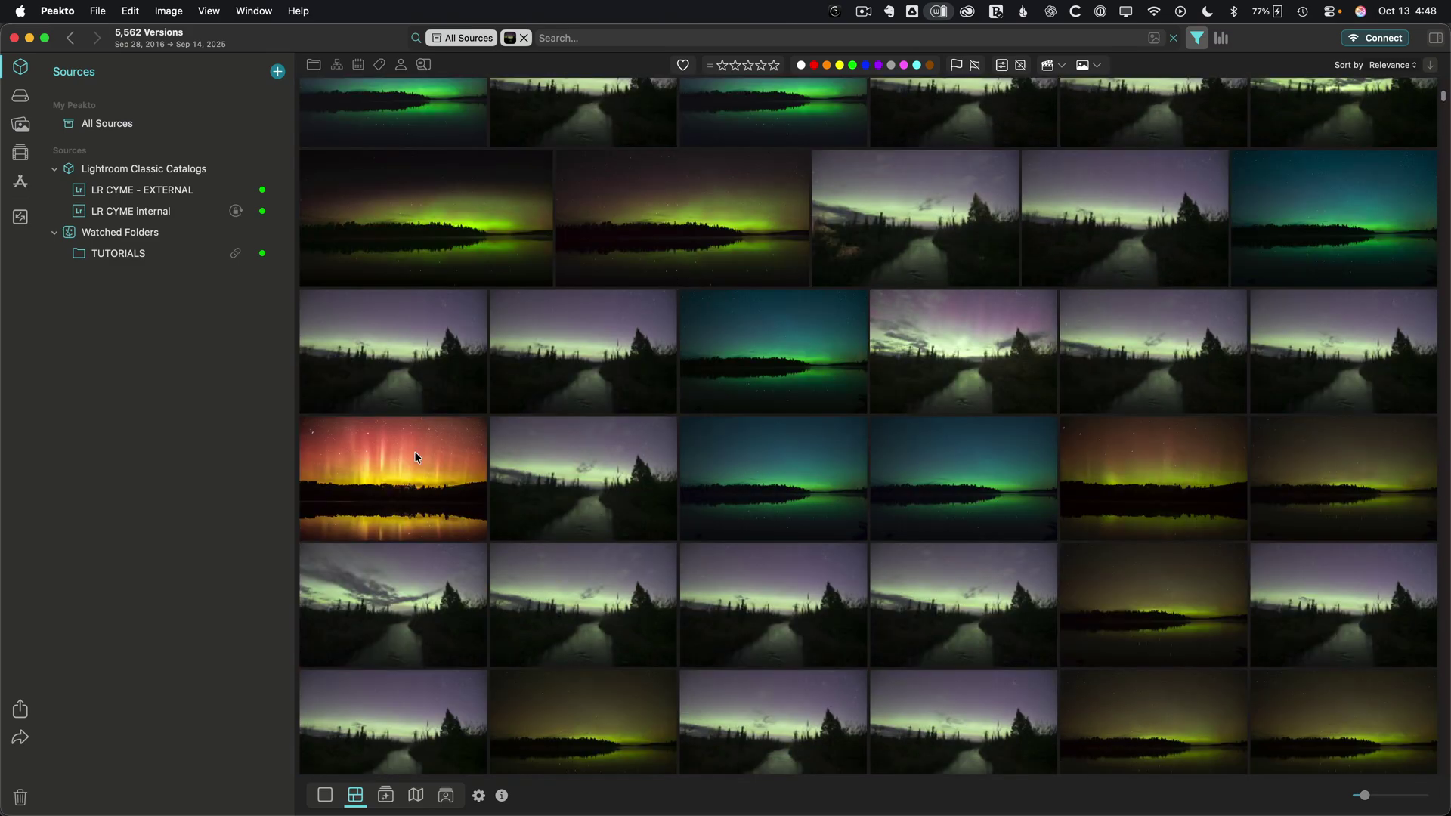
{"action": "scroll", "coordinate": [608, 412], "scroll_direction": "down", "scroll_amount": 4}
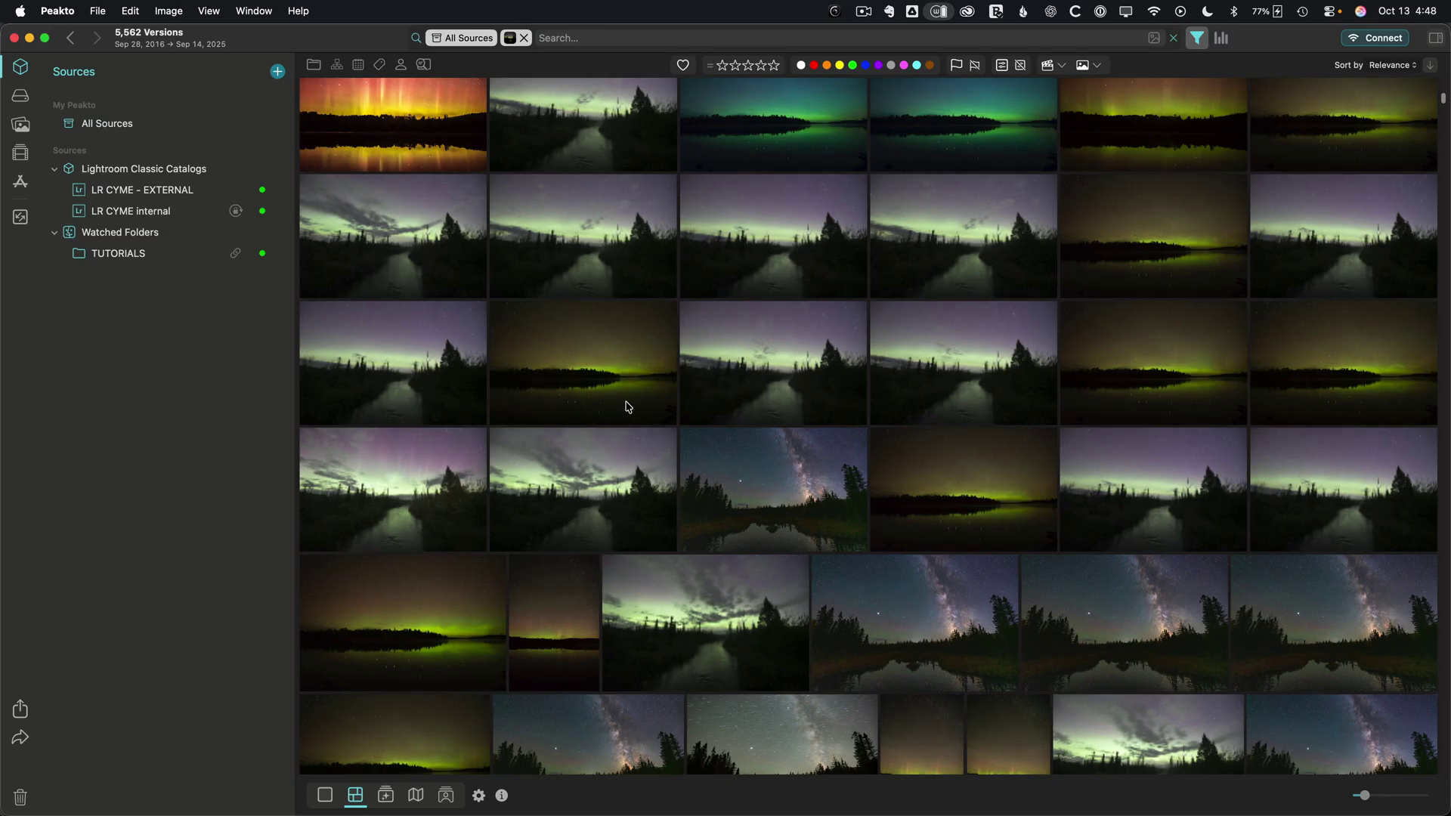
{"action": "scroll", "coordinate": [774, 394], "scroll_direction": "down", "scroll_amount": 1}
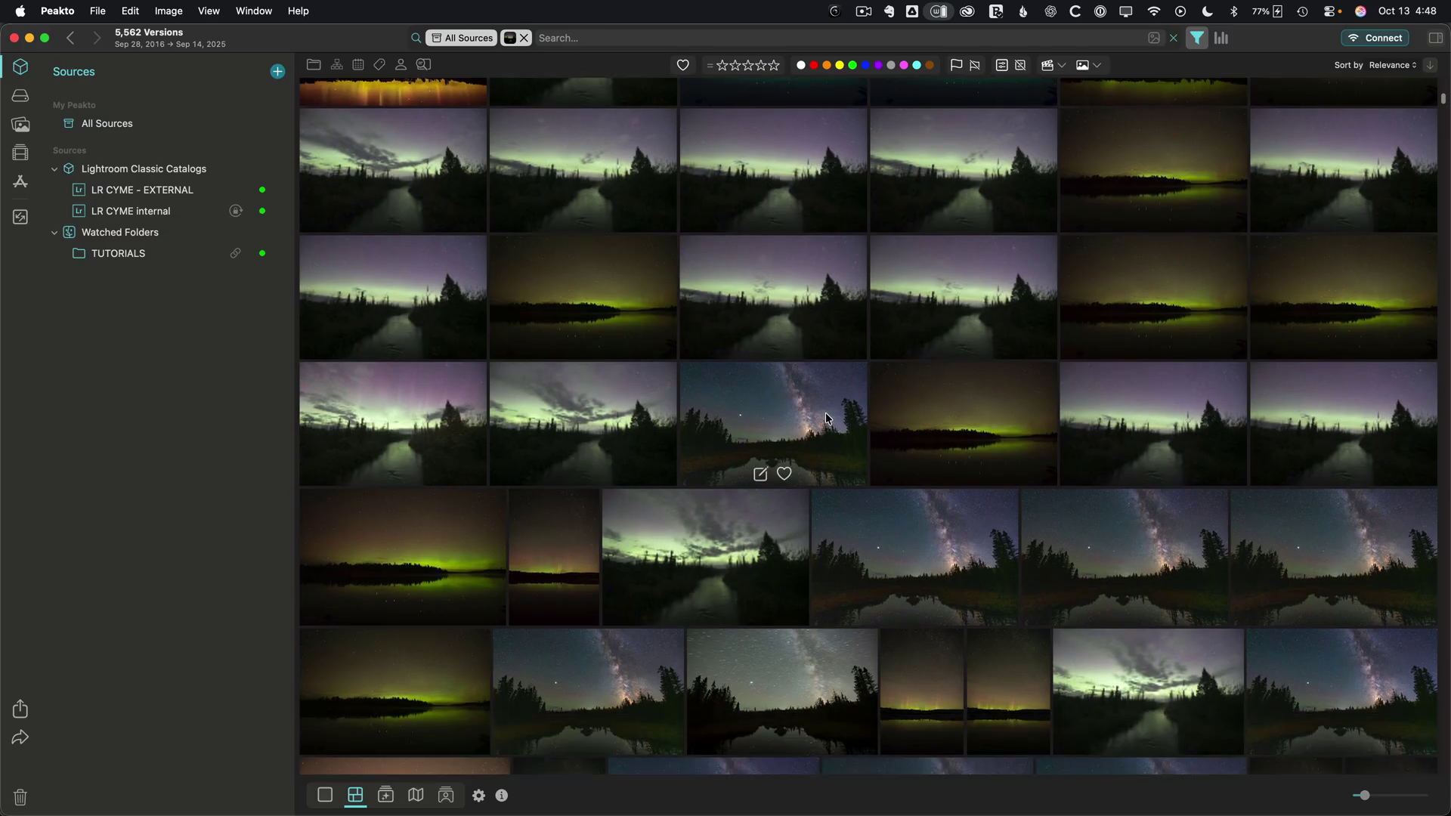
{"action": "scroll", "coordinate": [816, 408], "scroll_direction": "down", "scroll_amount": 6}
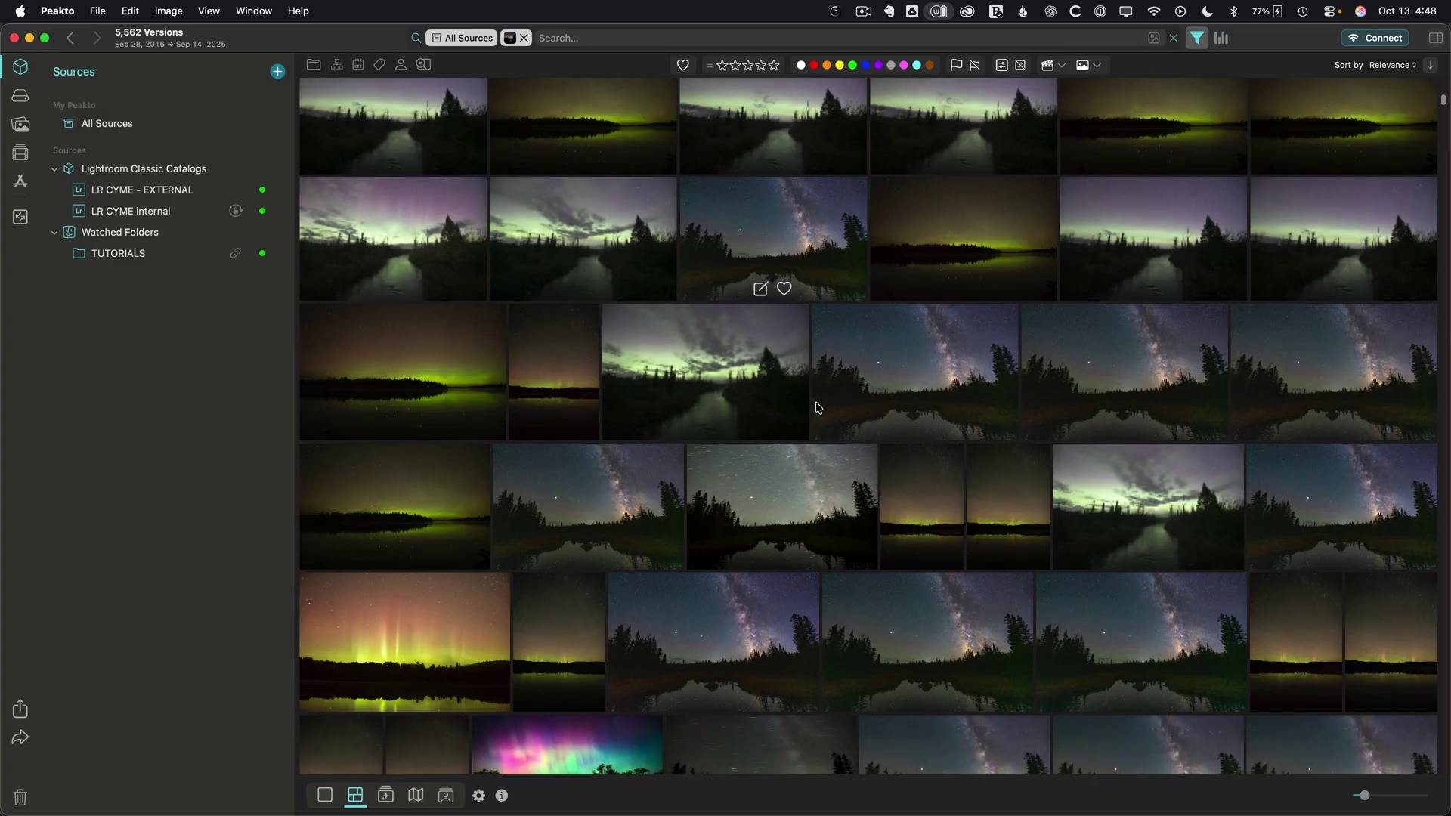
{"action": "scroll", "coordinate": [816, 408], "scroll_direction": "down", "scroll_amount": 6}
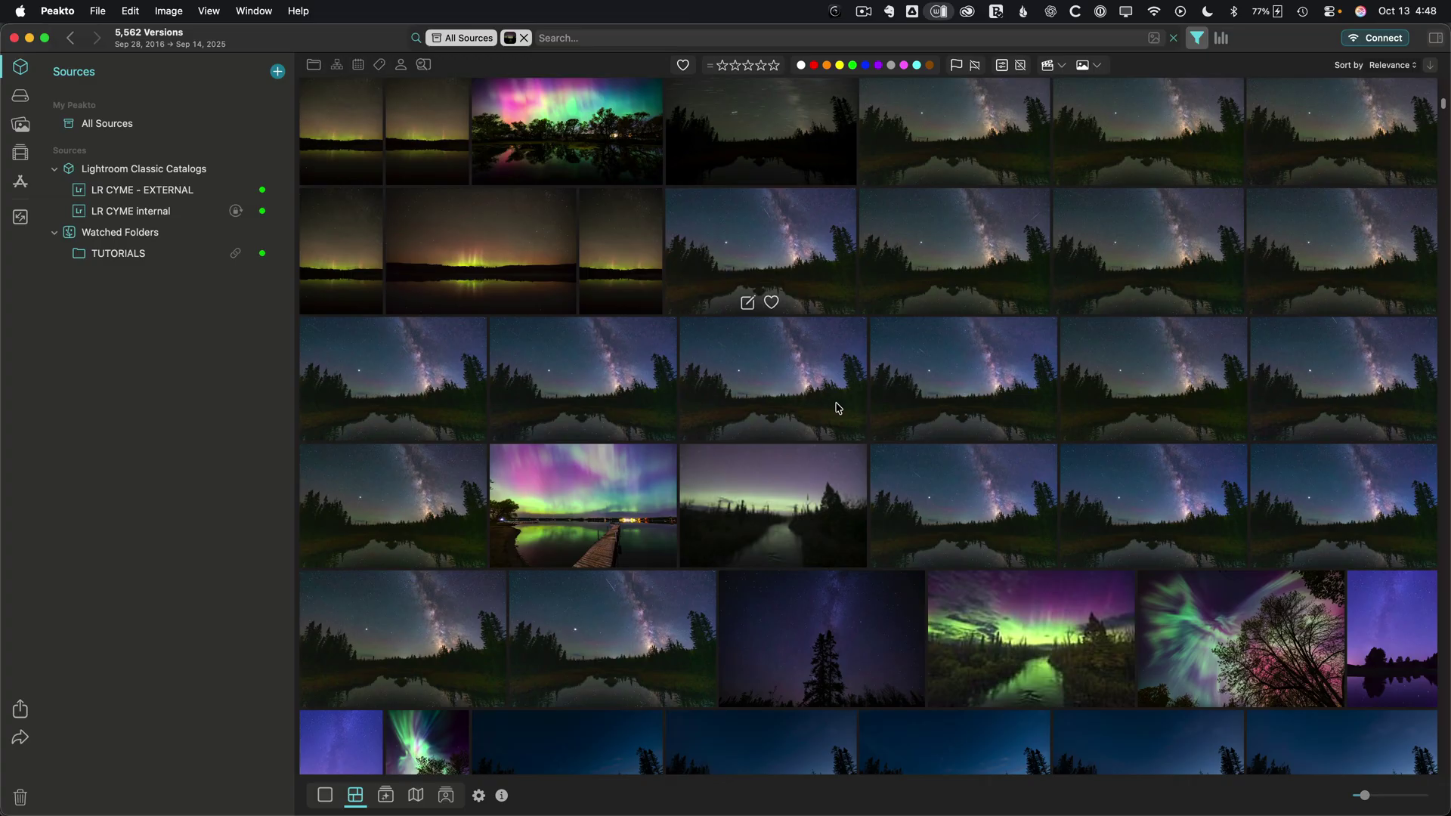
Remove the similarity image filter and search the metadata for "100", filtering all sources by ISO 100
{"action": "left_click", "coordinate": [524, 39]}
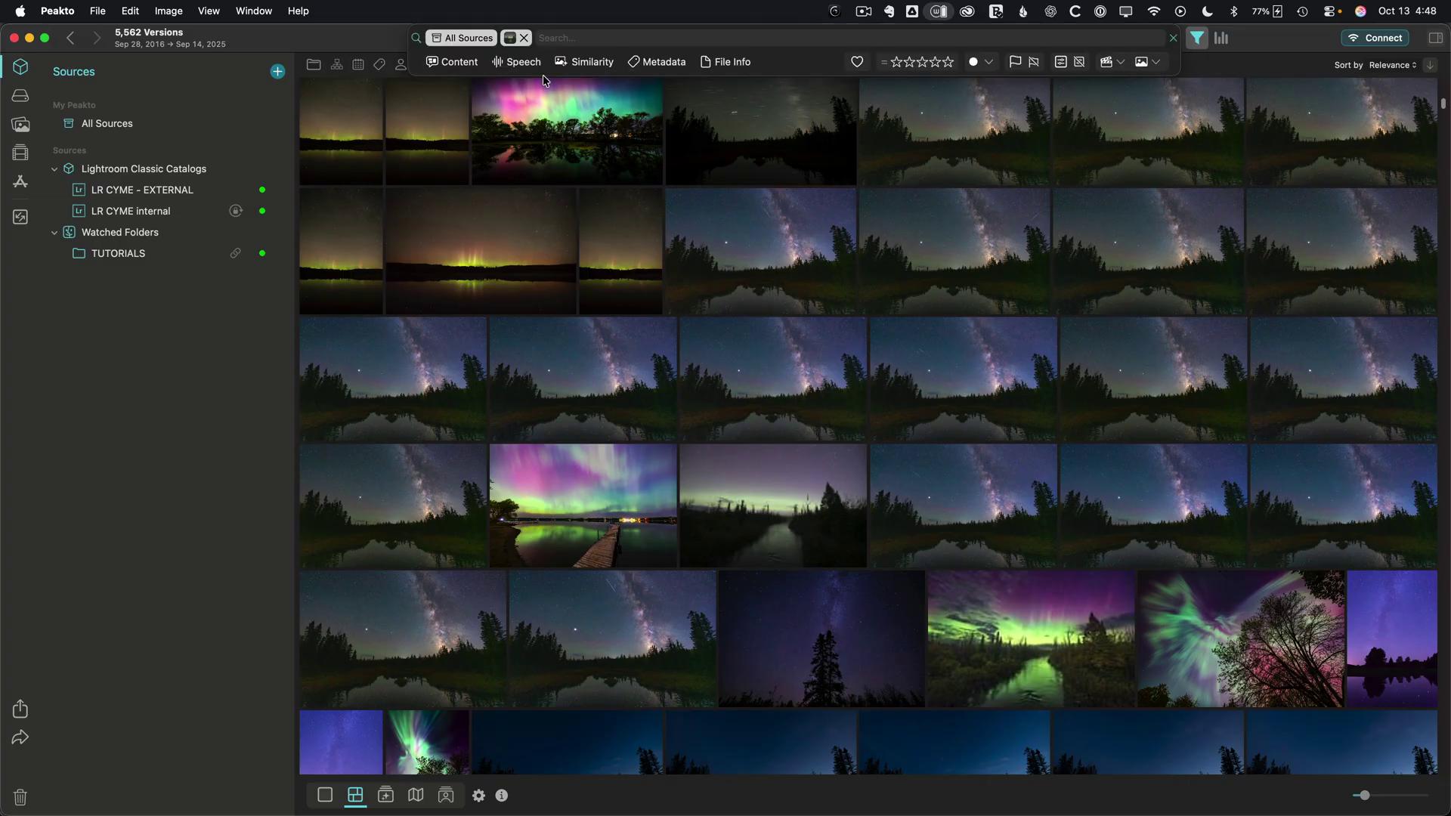
{"action": "left_click", "coordinate": [510, 38]}
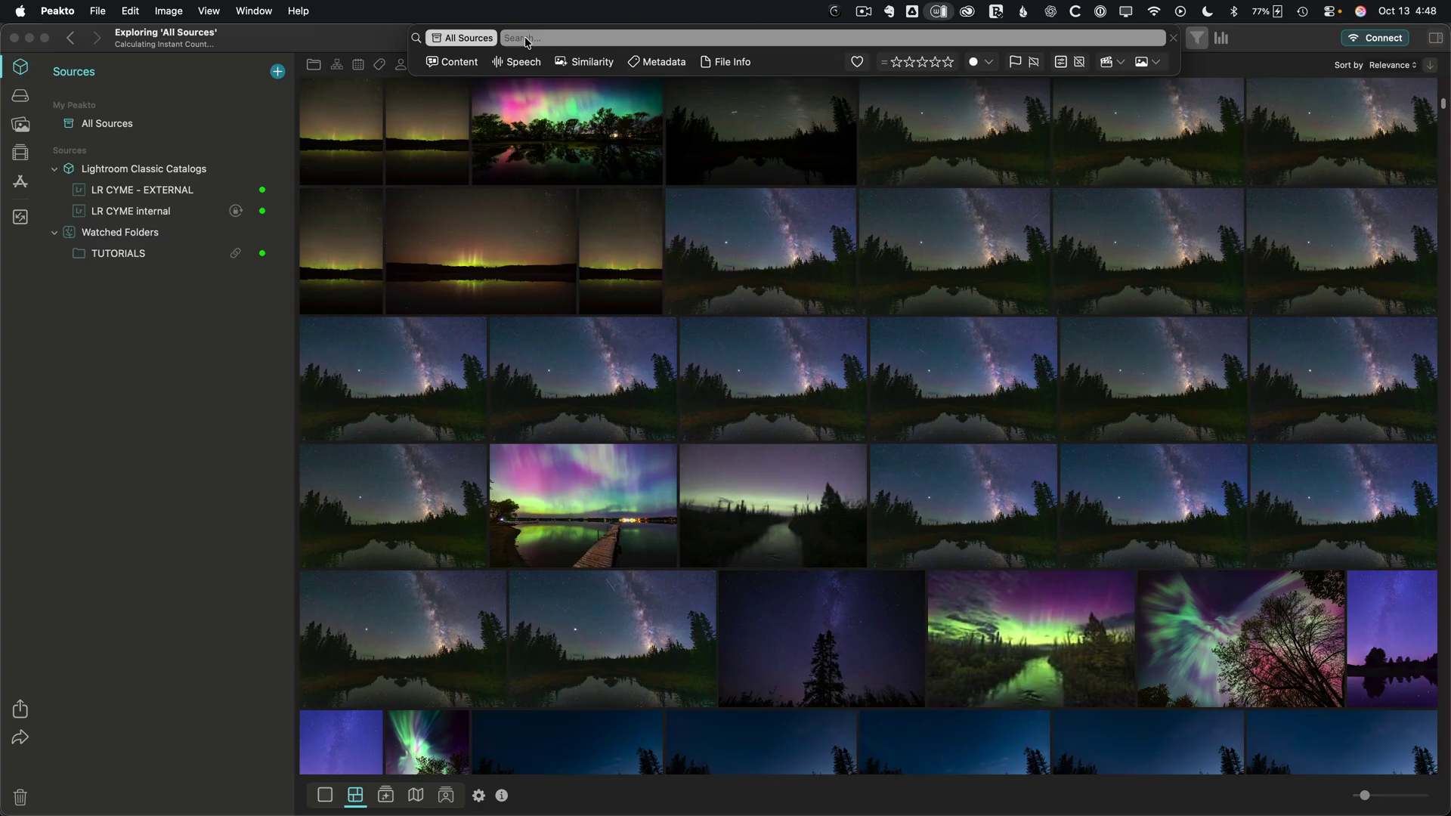
{"action": "left_click", "coordinate": [662, 64]}
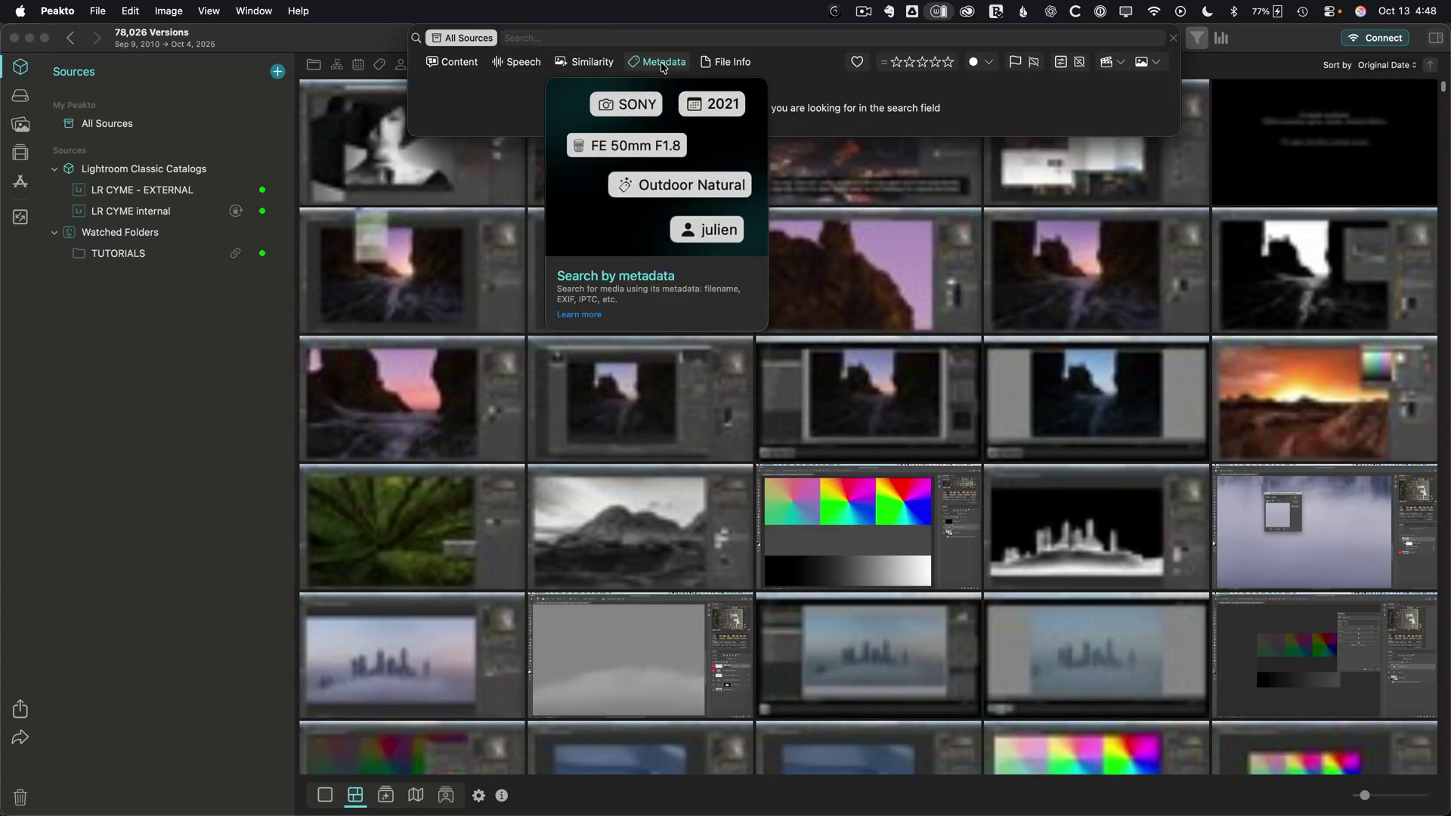
{"action": "left_click", "coordinate": [563, 42]}
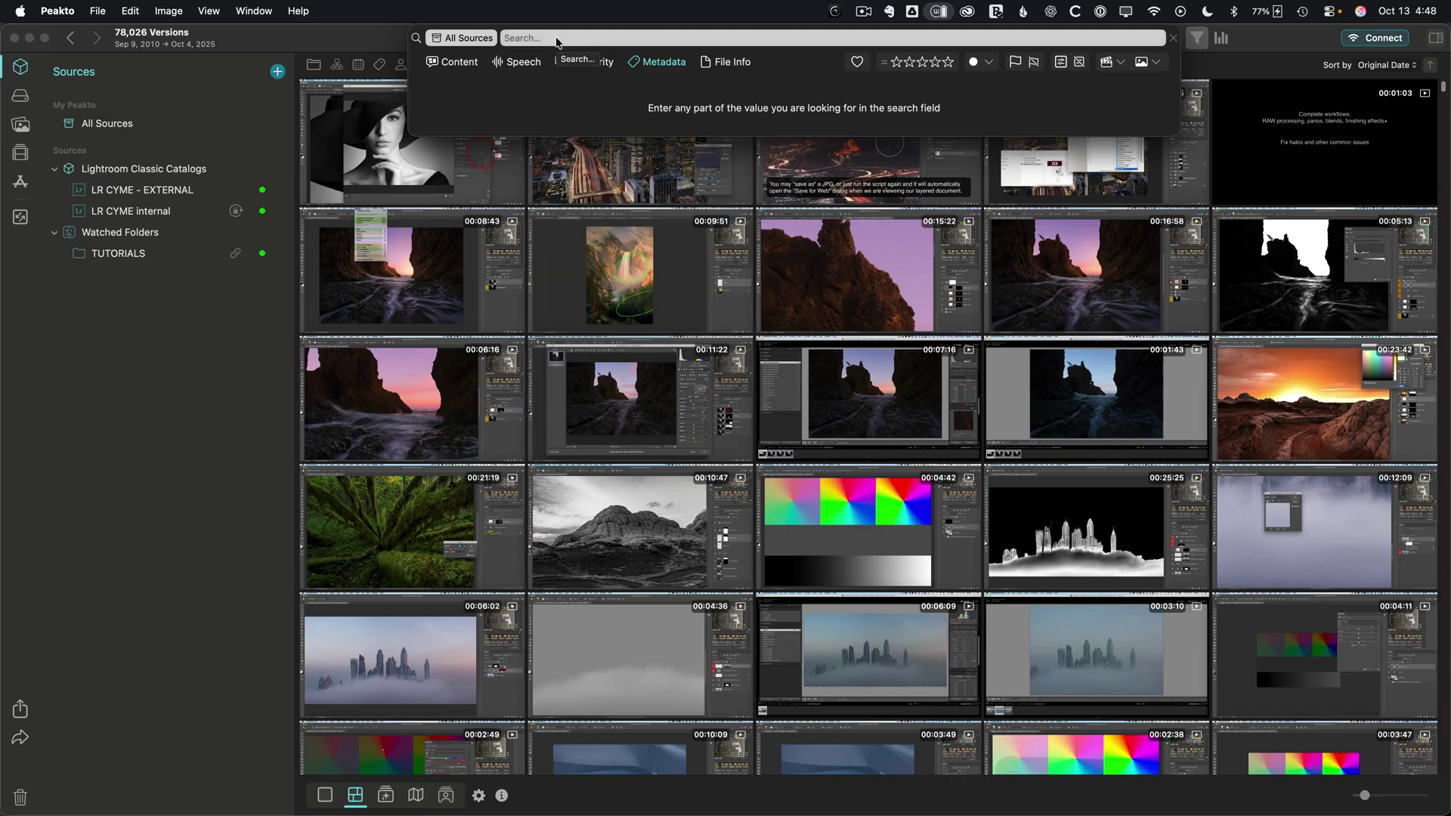
{"action": "type", "text": "100"}
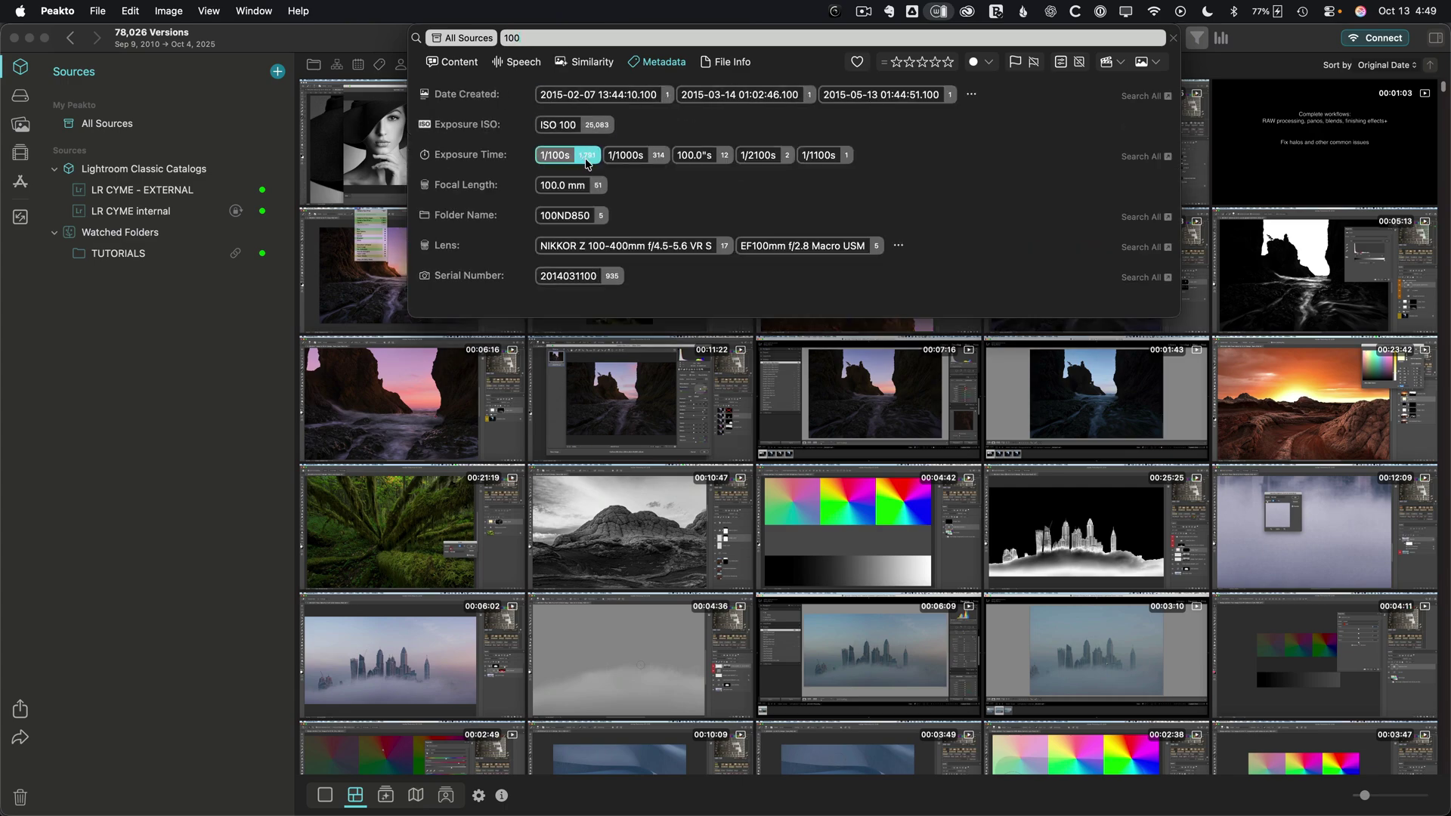
{"action": "left_click", "coordinate": [568, 130]}
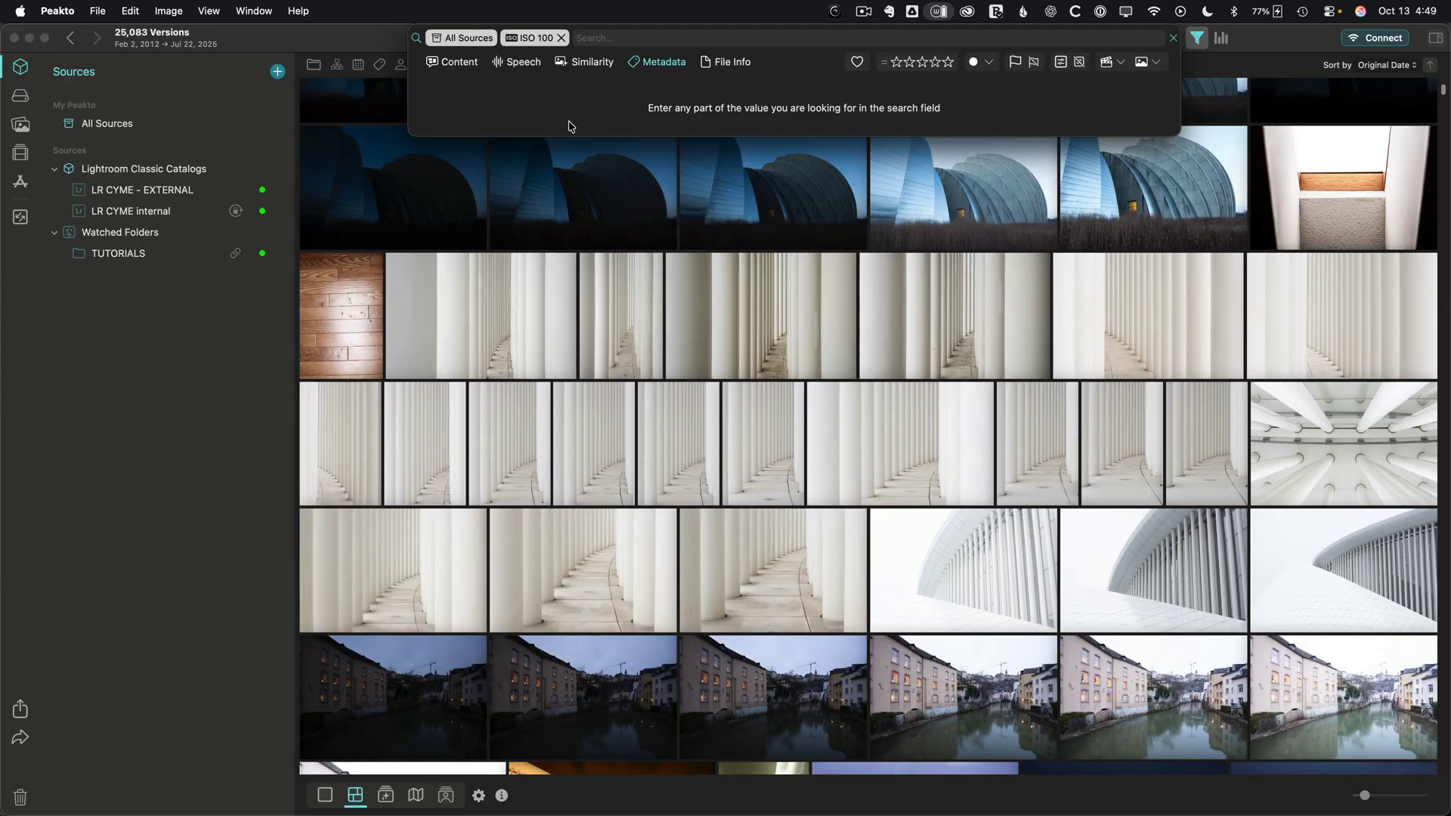
{"action": "key", "text": "Escape"}
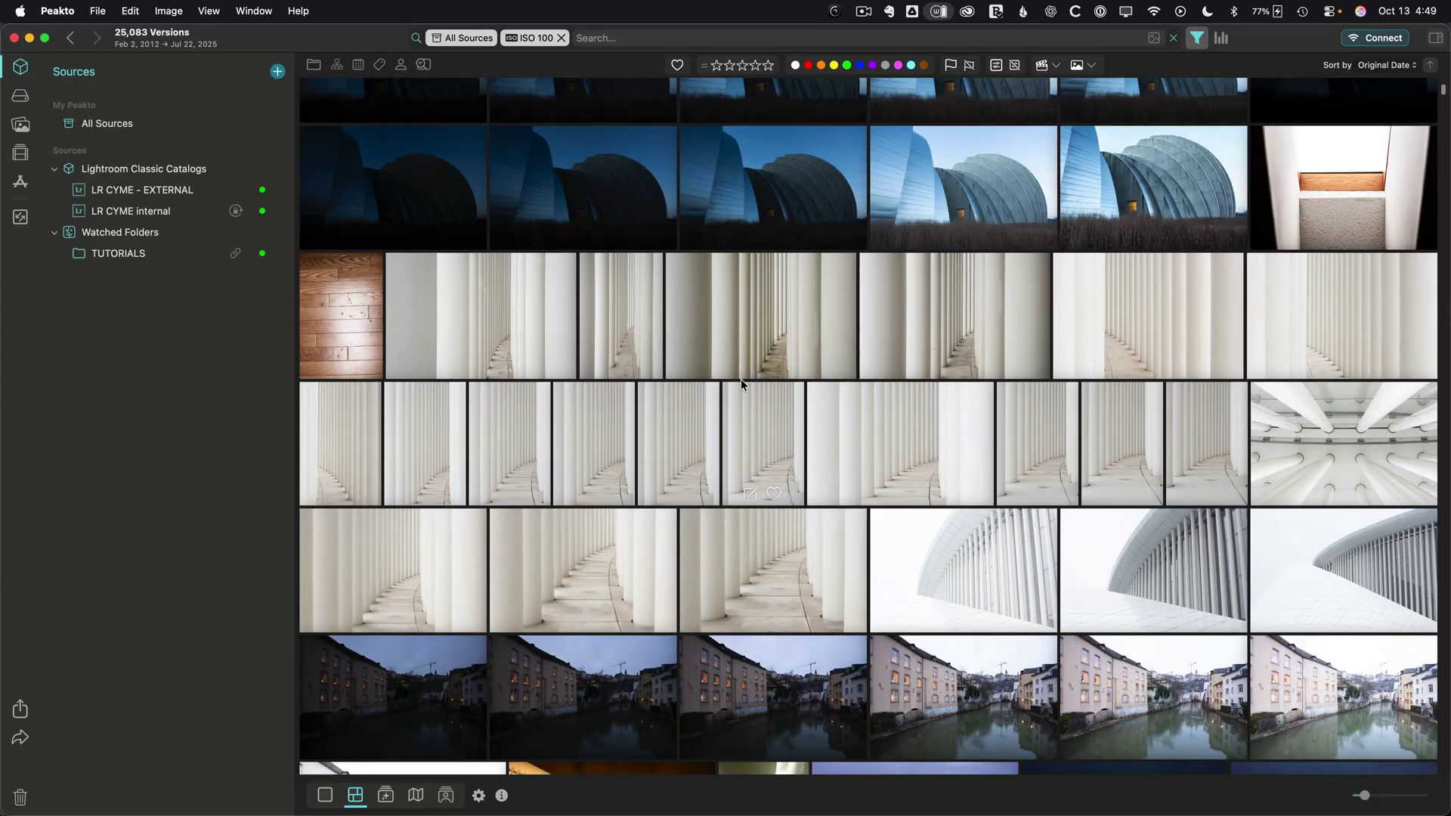
Select the white-columns photo beside the wooden floor image and show its details panel to inspect the metadata
{"action": "left_click", "coordinate": [544, 45]}
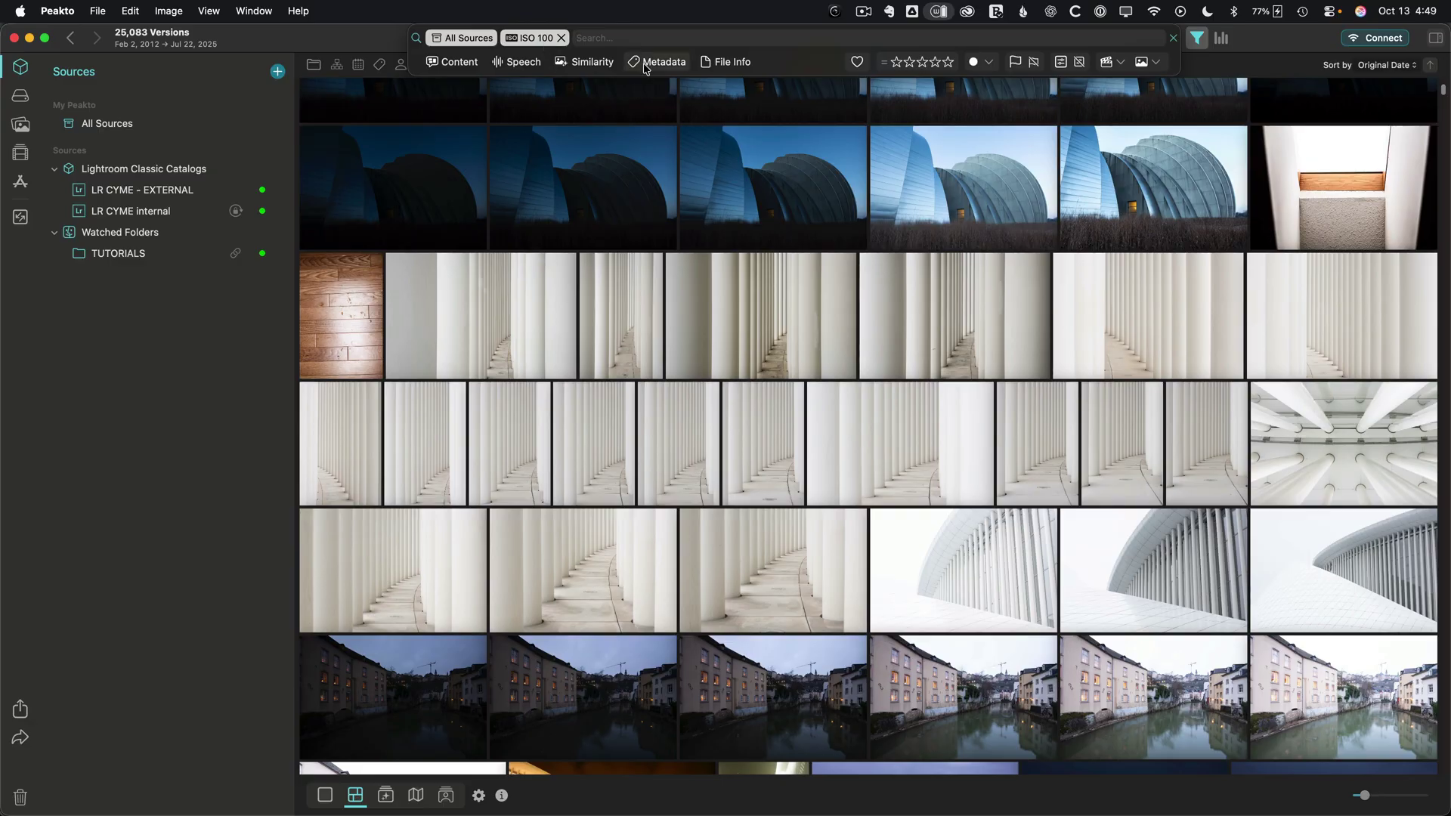
{"action": "mouse_move", "coordinate": [646, 68]}
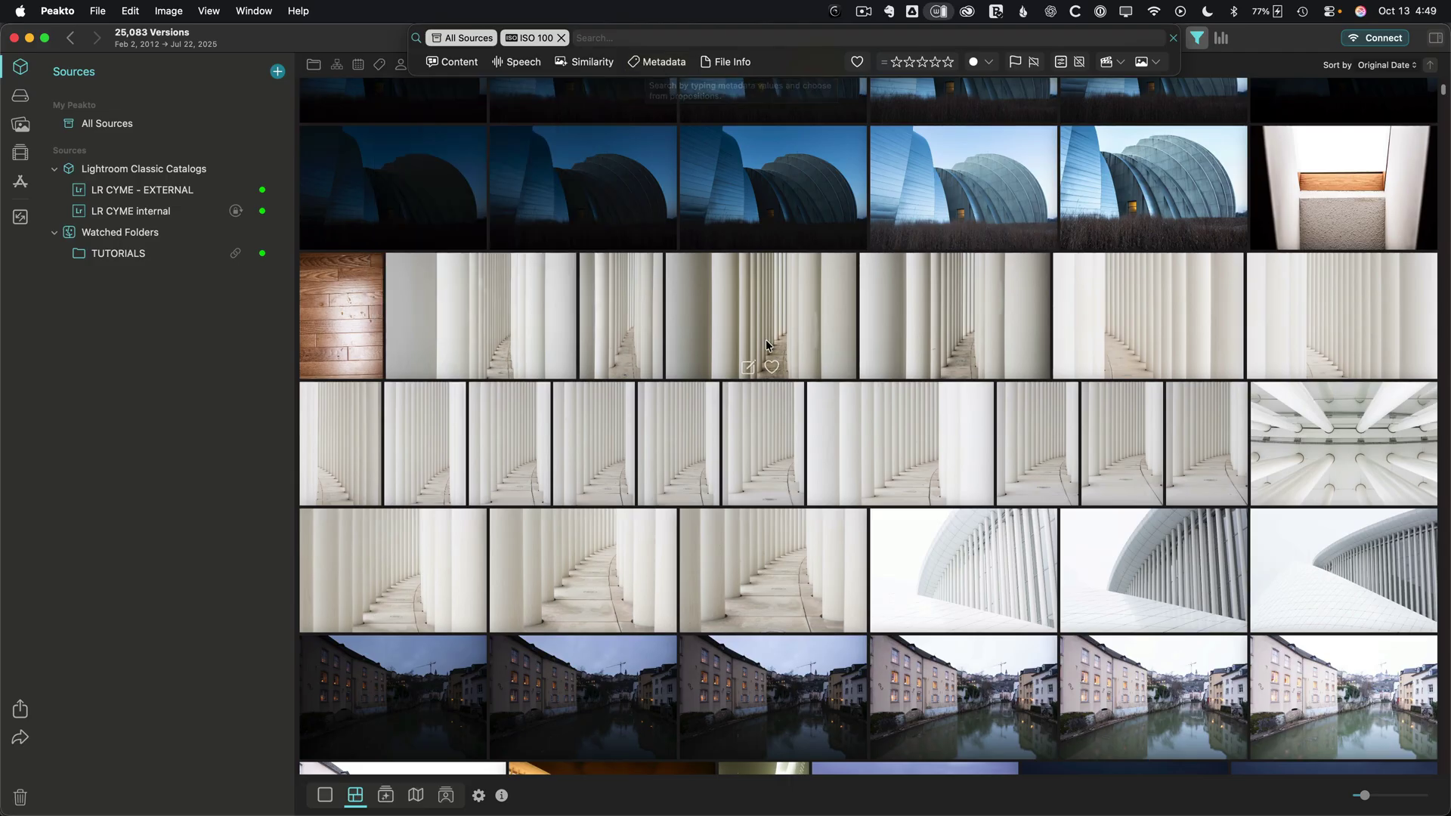
{"action": "left_click", "coordinate": [523, 313]}
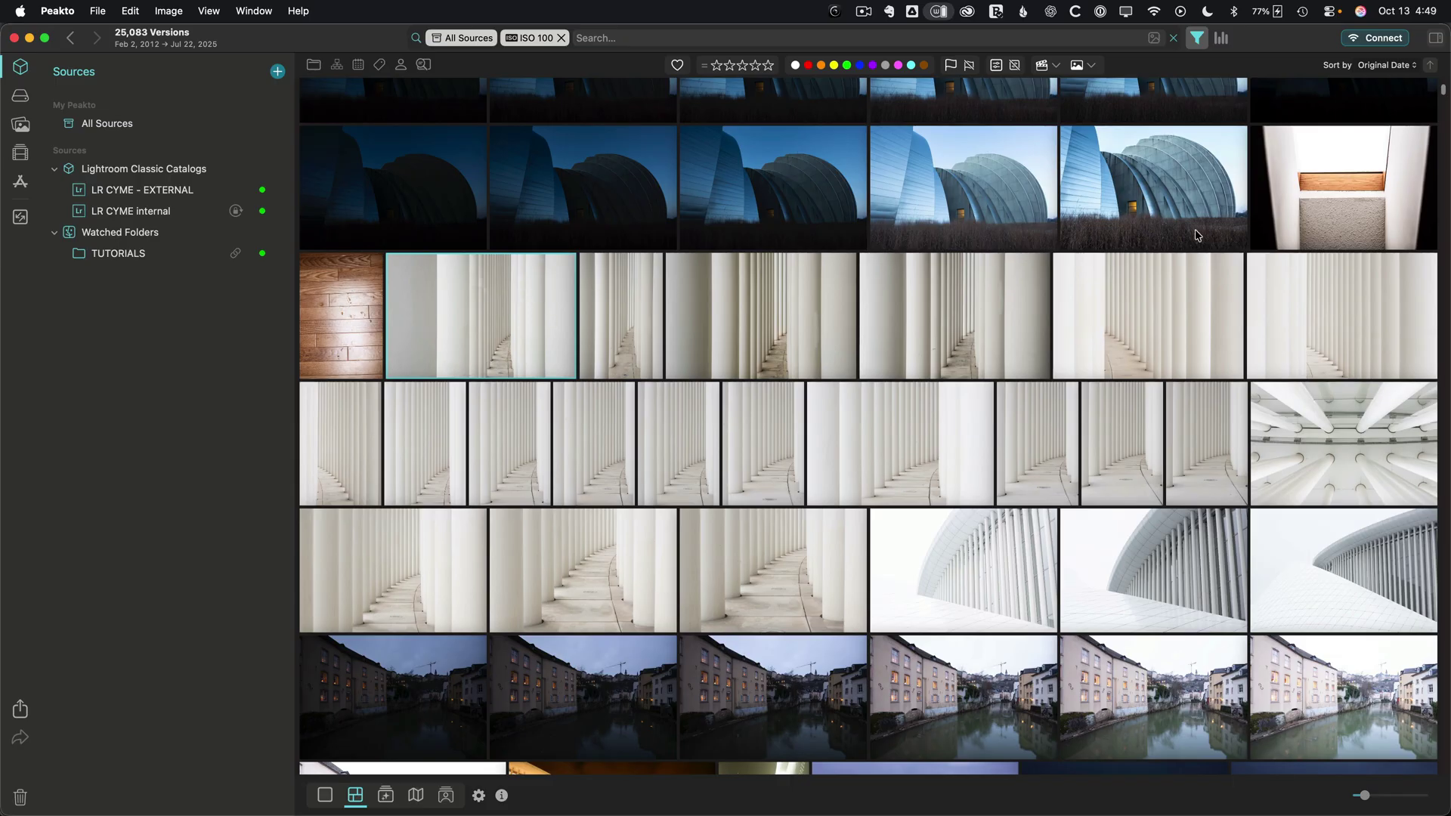
{"action": "left_click", "coordinate": [1433, 42]}
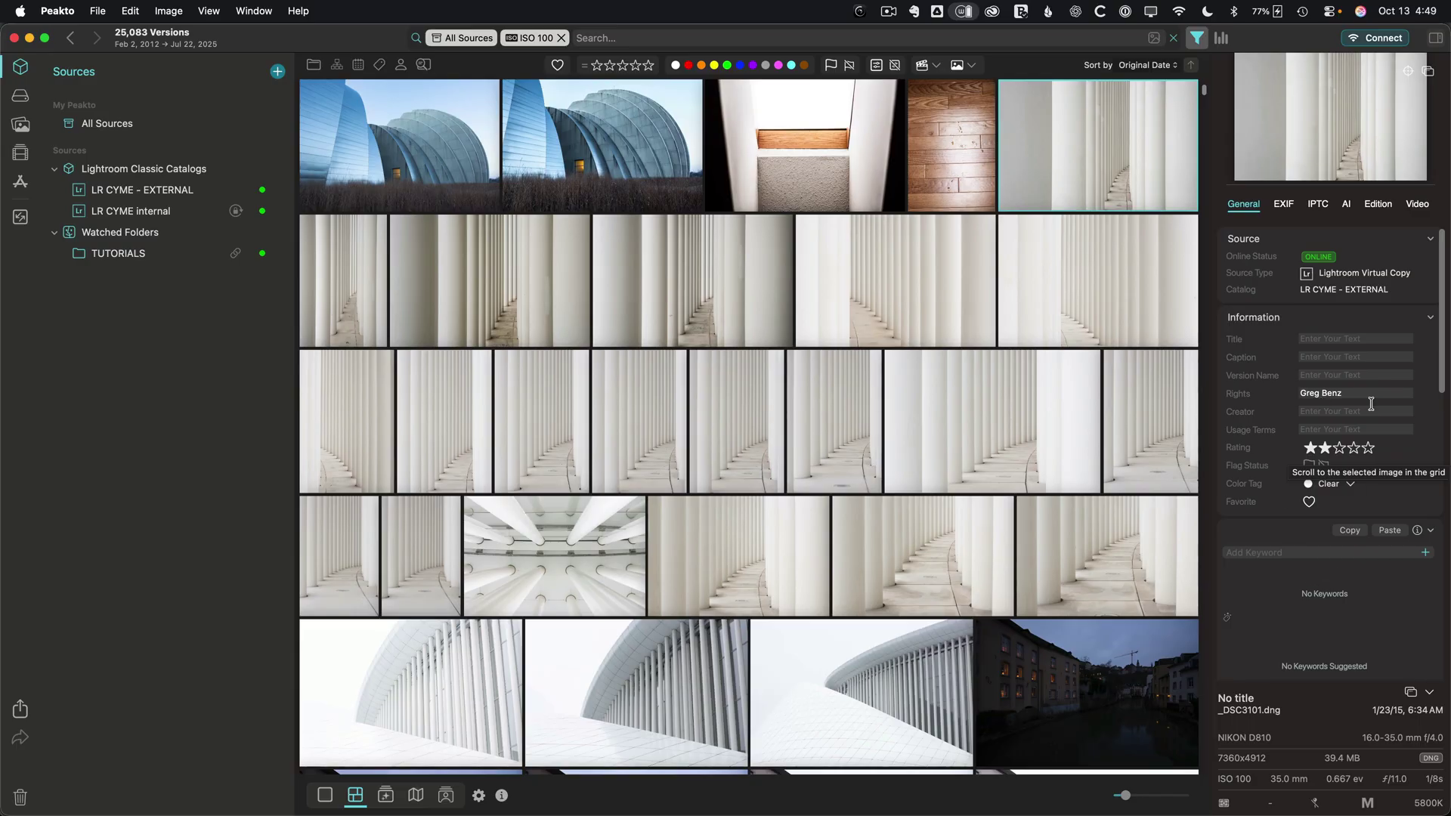
Inspect the selected columns photo's EXIF data and its AI aesthetic scores, content tags and color analysis
{"action": "left_click", "coordinate": [1282, 206]}
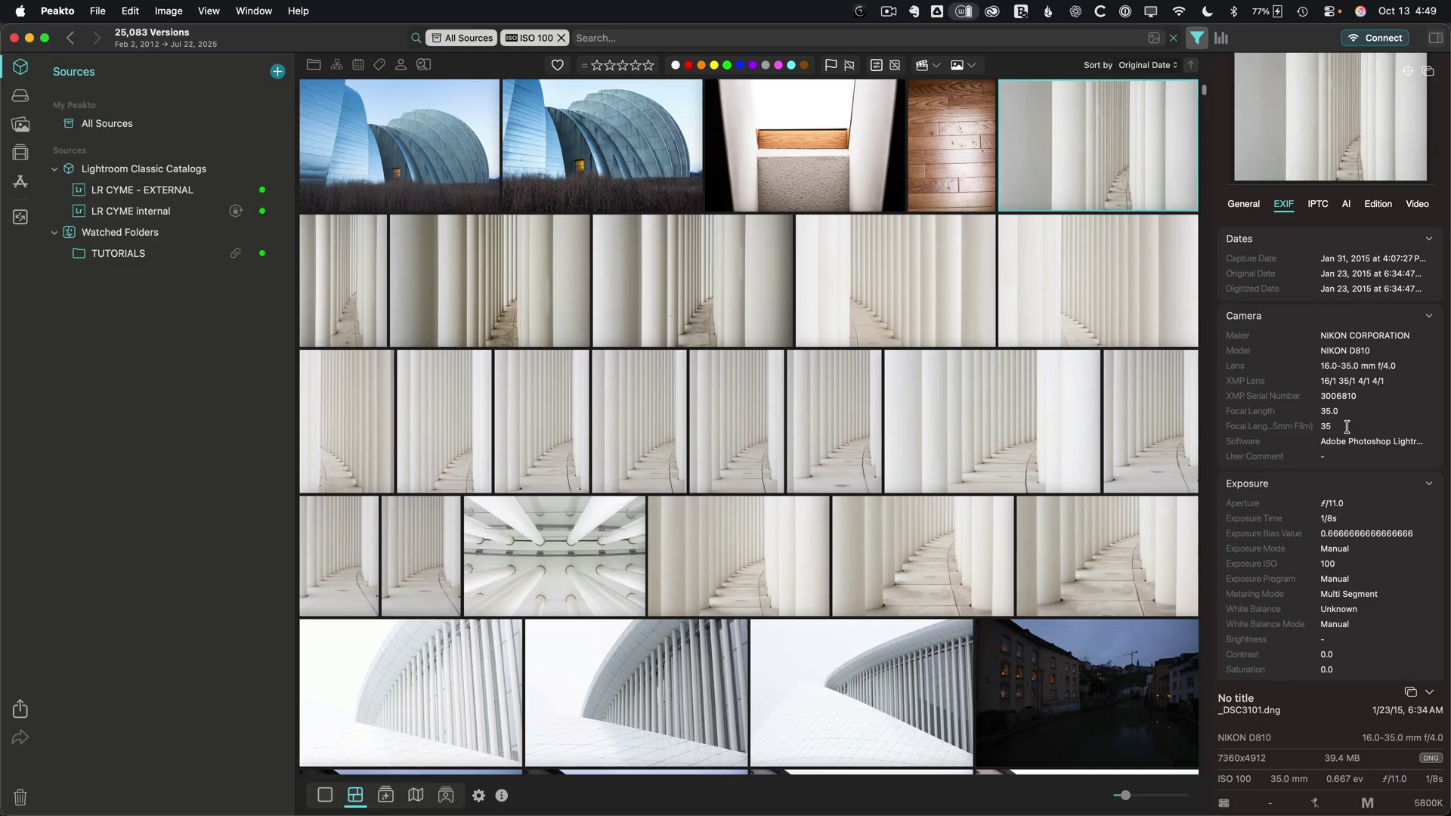
{"action": "left_click", "coordinate": [1345, 205]}
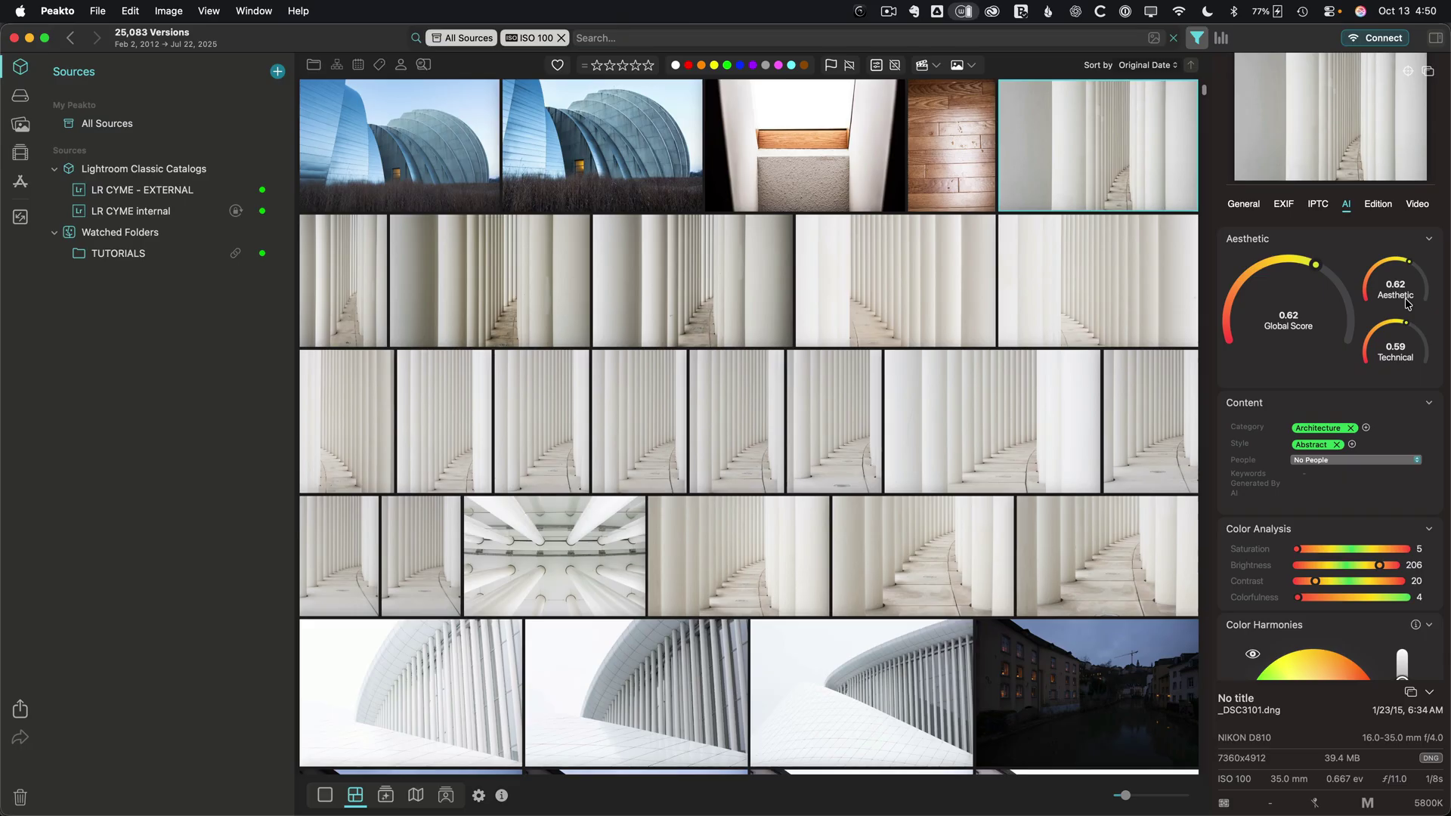
{"action": "mouse_move", "coordinate": [1407, 304]}
{"action": "mouse_move", "coordinate": [1328, 436]}
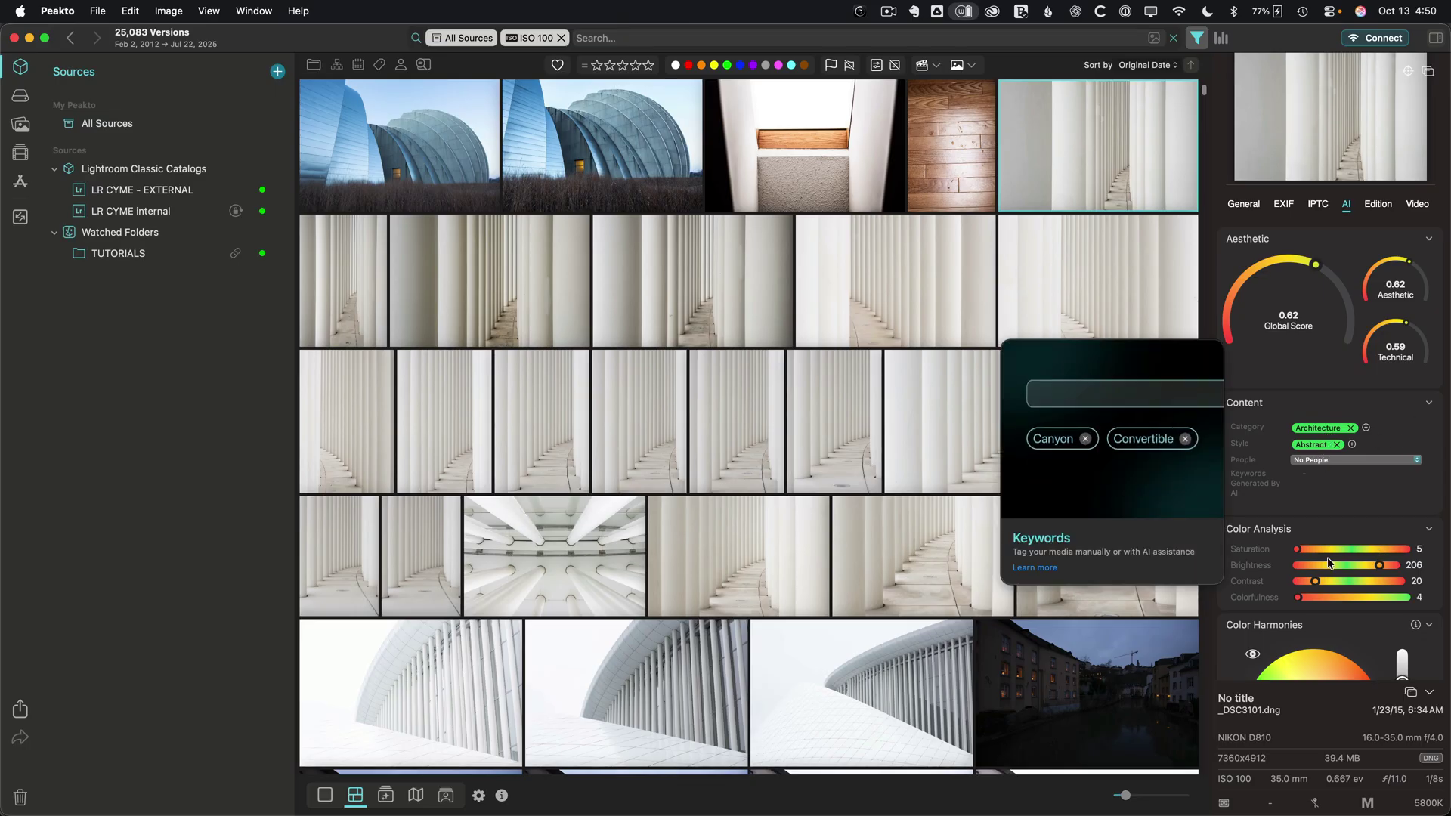
{"action": "mouse_move", "coordinate": [1378, 568]}
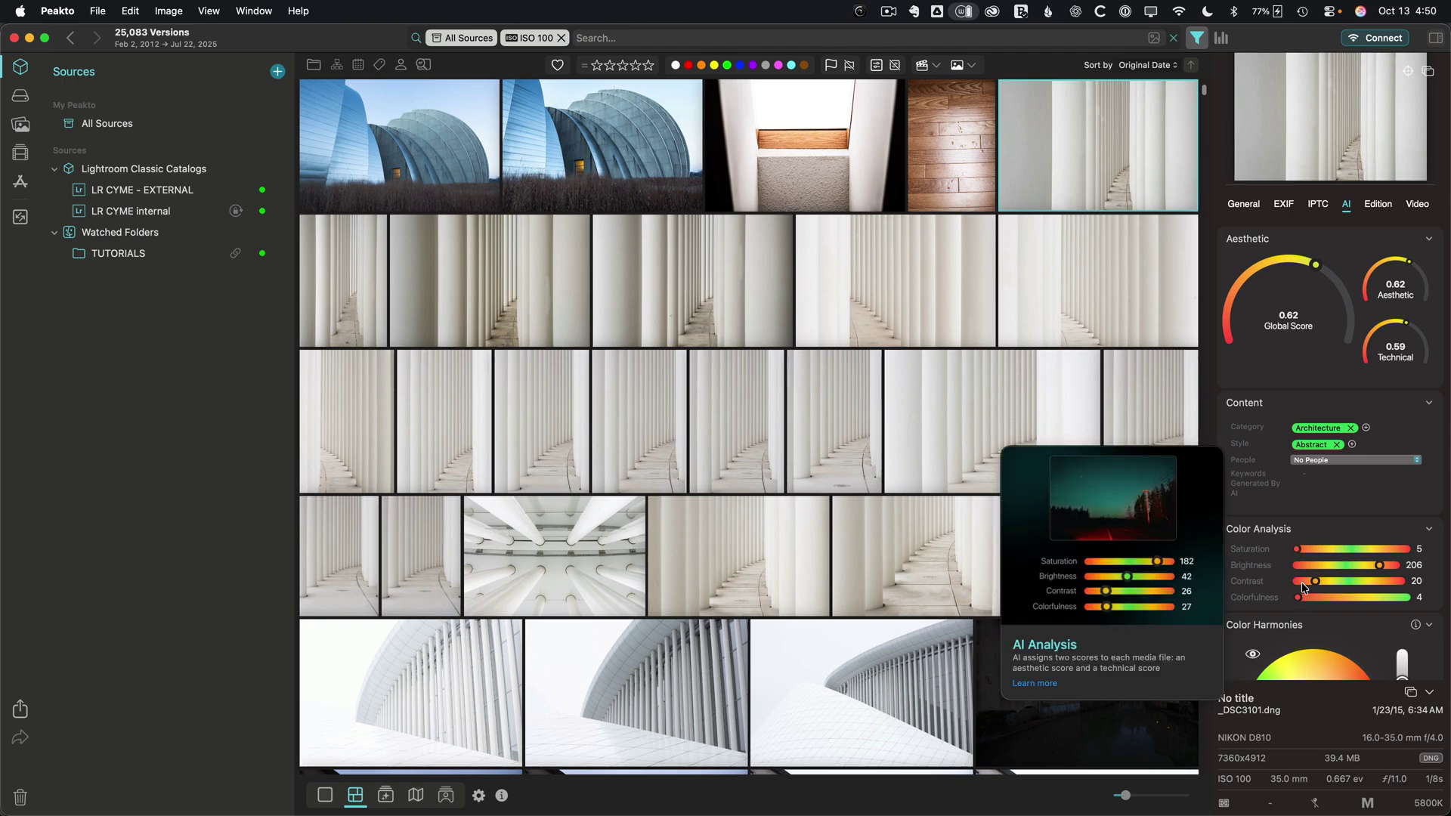
Examine the columns photo's color harmonies and palettes, and check which criteria are available for sorting the versions
{"action": "scroll", "coordinate": [1293, 548], "scroll_direction": "down", "scroll_amount": 2}
{"action": "scroll", "coordinate": [1292, 544], "scroll_direction": "down", "scroll_amount": 2}
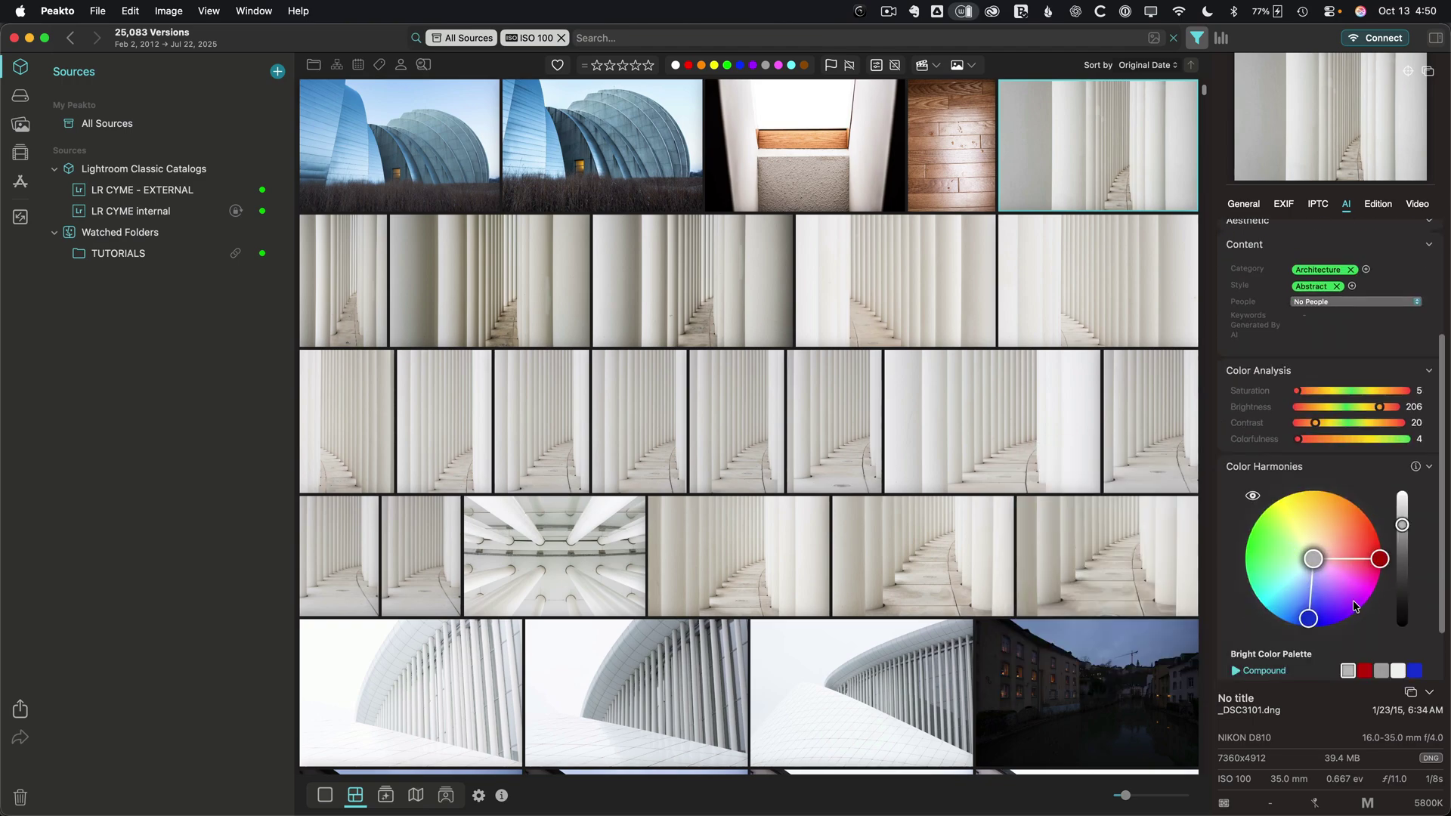
{"action": "mouse_move", "coordinate": [1353, 600]}
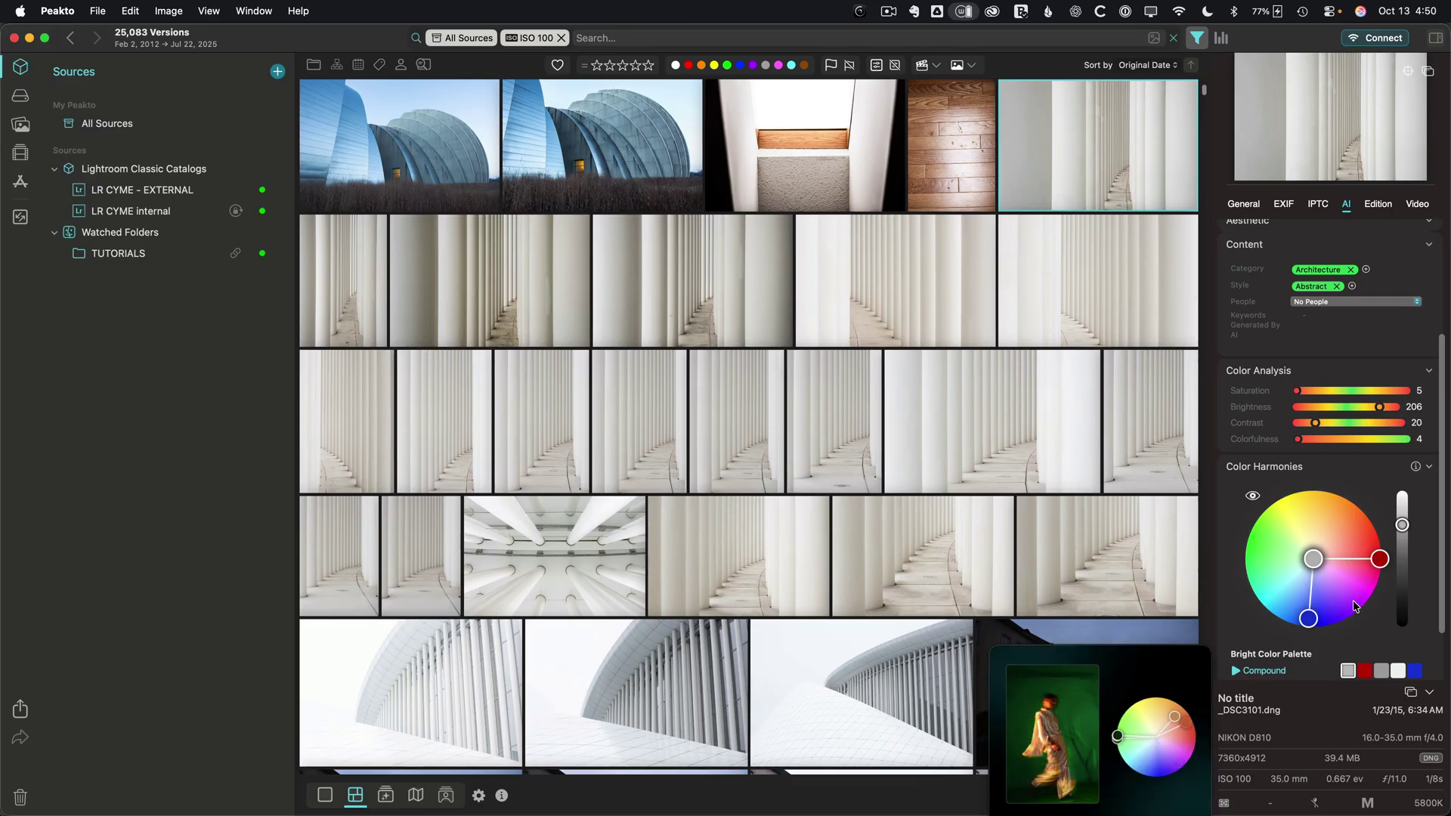
{"action": "scroll", "coordinate": [1343, 555], "scroll_direction": "down", "scroll_amount": 2}
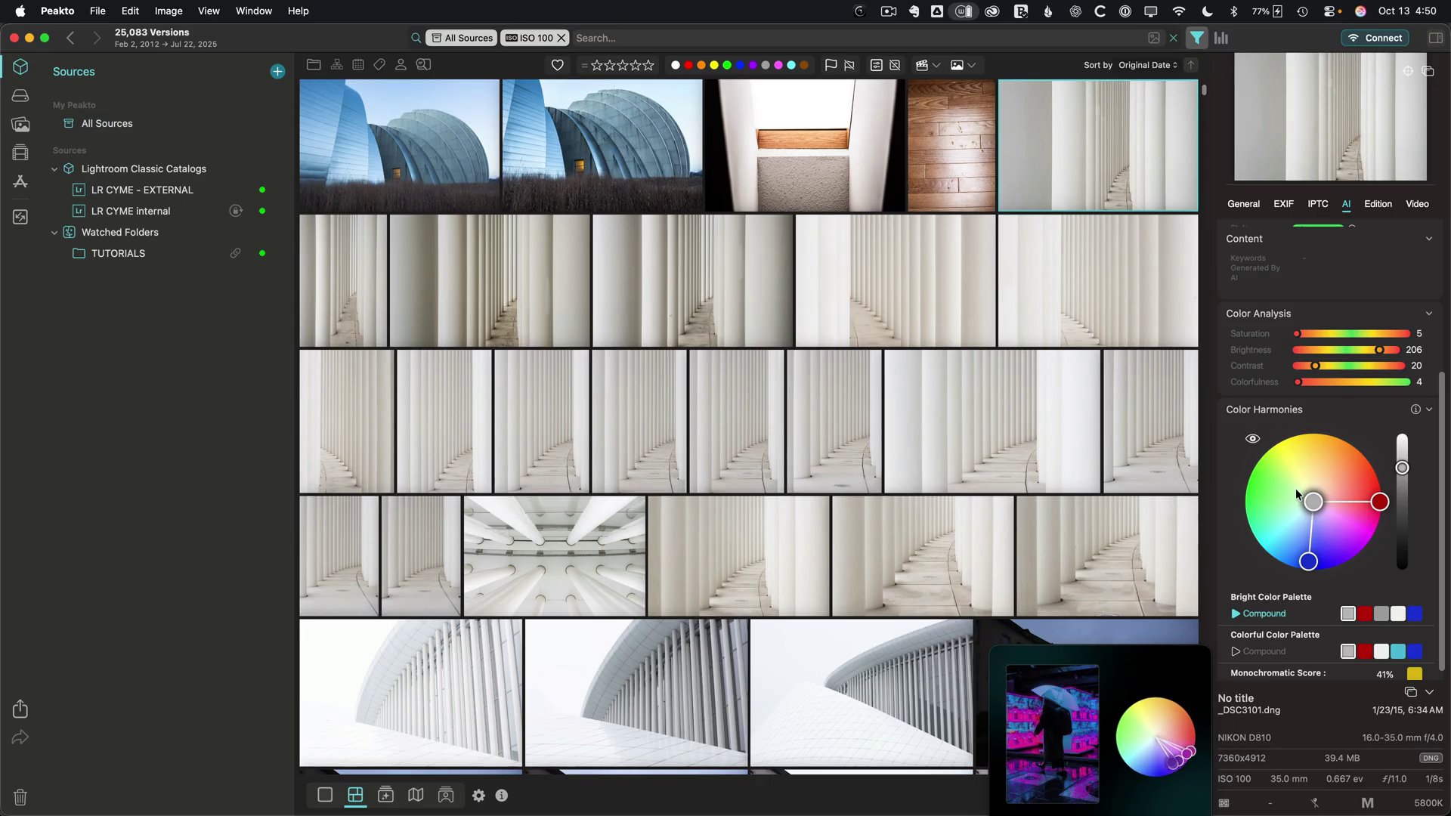
{"action": "left_click", "coordinate": [1151, 66]}
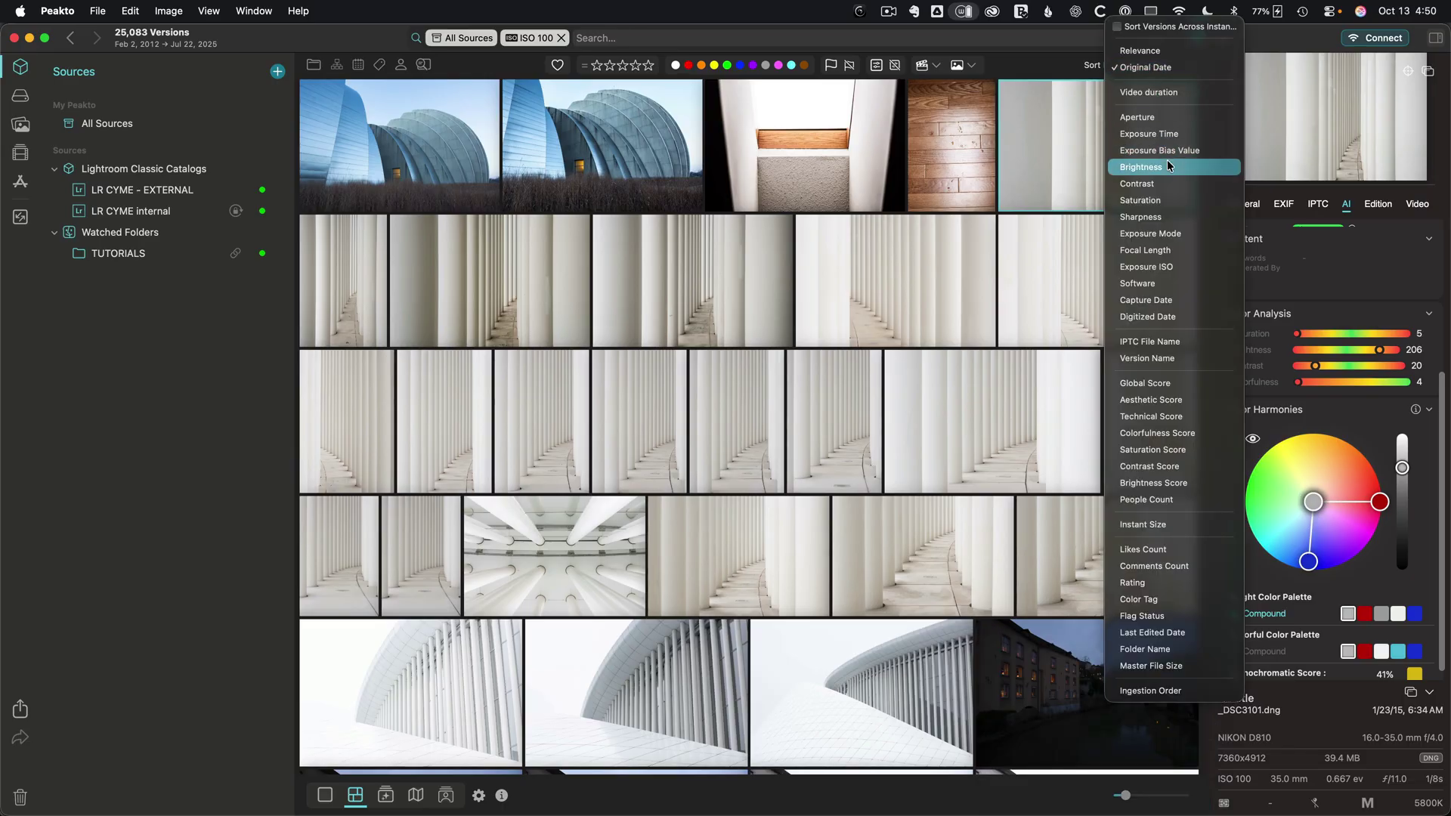
{"action": "left_click", "coordinate": [1075, 65]}
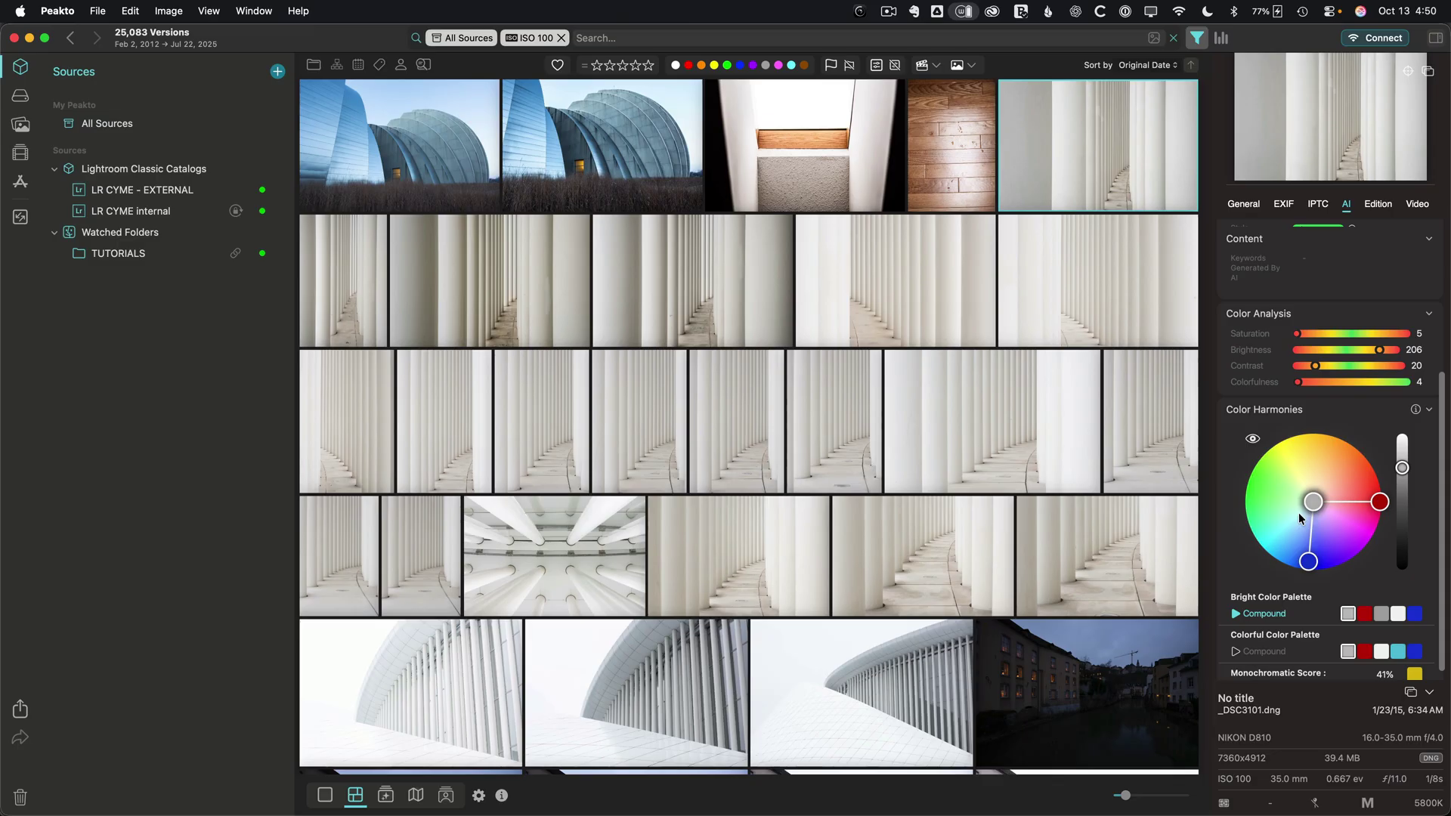
{"action": "mouse_move", "coordinate": [1320, 522]}
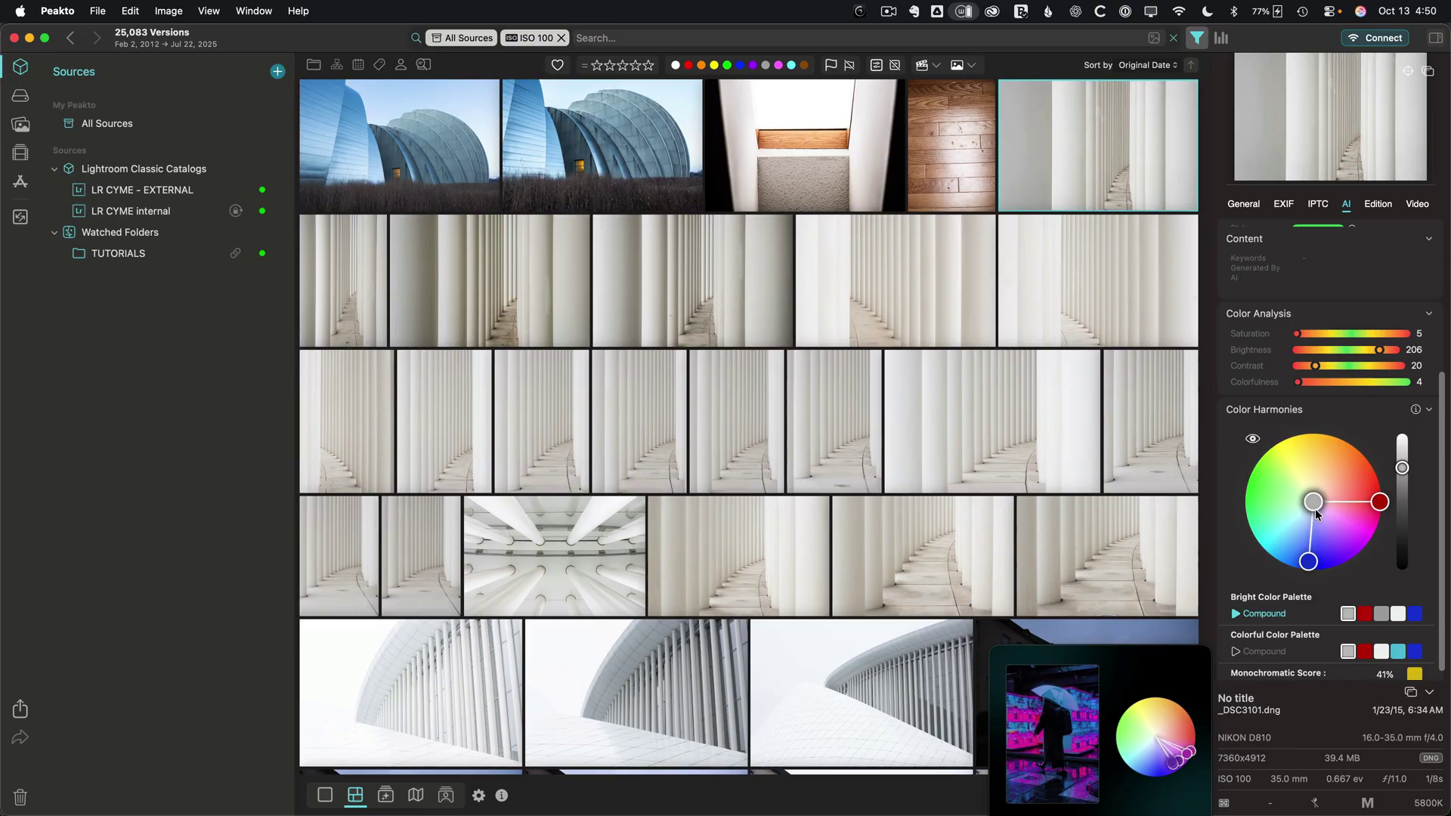
Search the metadata for "complem" and add the Single Split Complementary harmony as a filter alongside ISO 100
{"action": "left_click", "coordinate": [602, 37]}
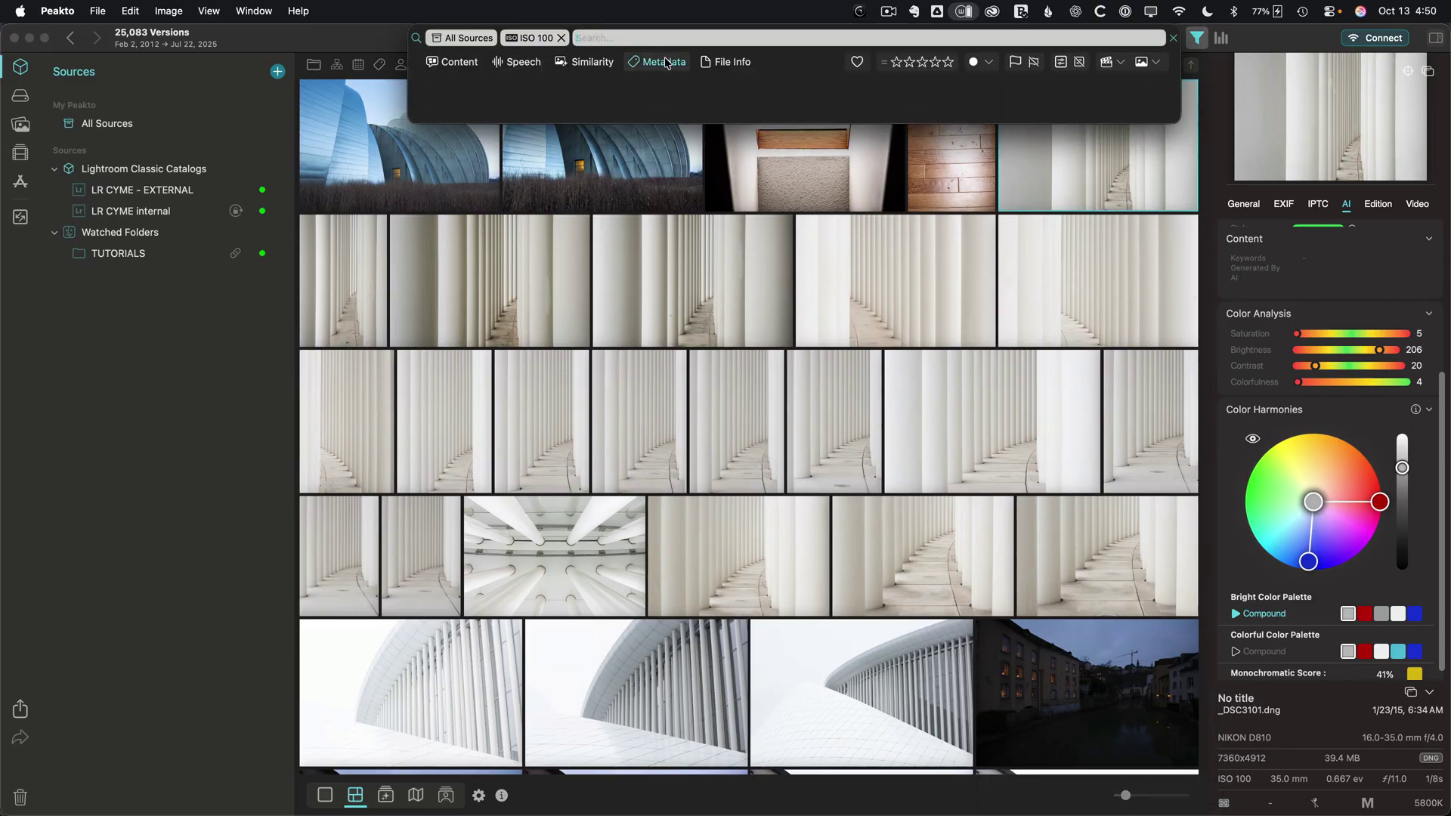
{"action": "type", "text": "complem"}
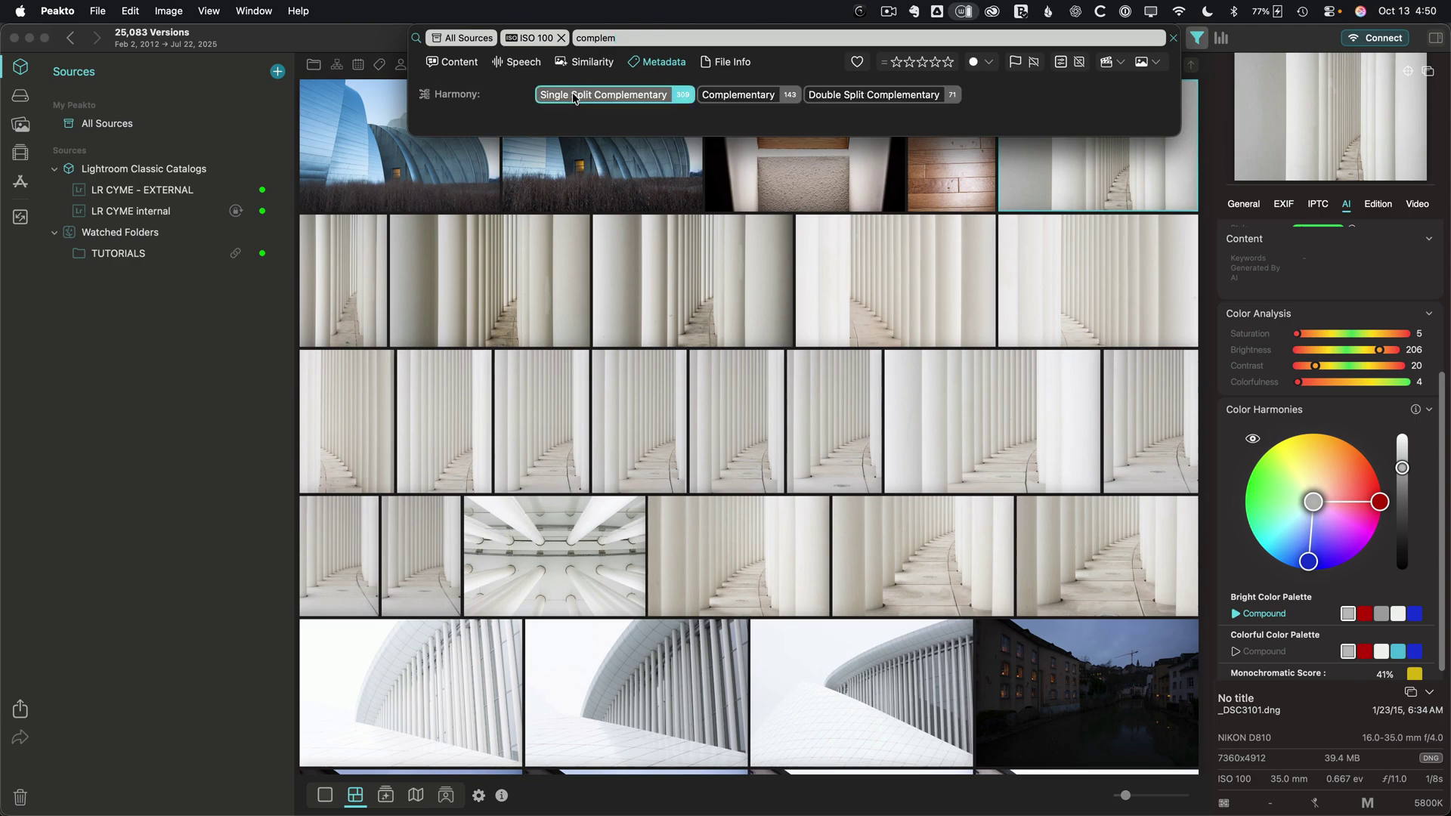
{"action": "left_click", "coordinate": [581, 96]}
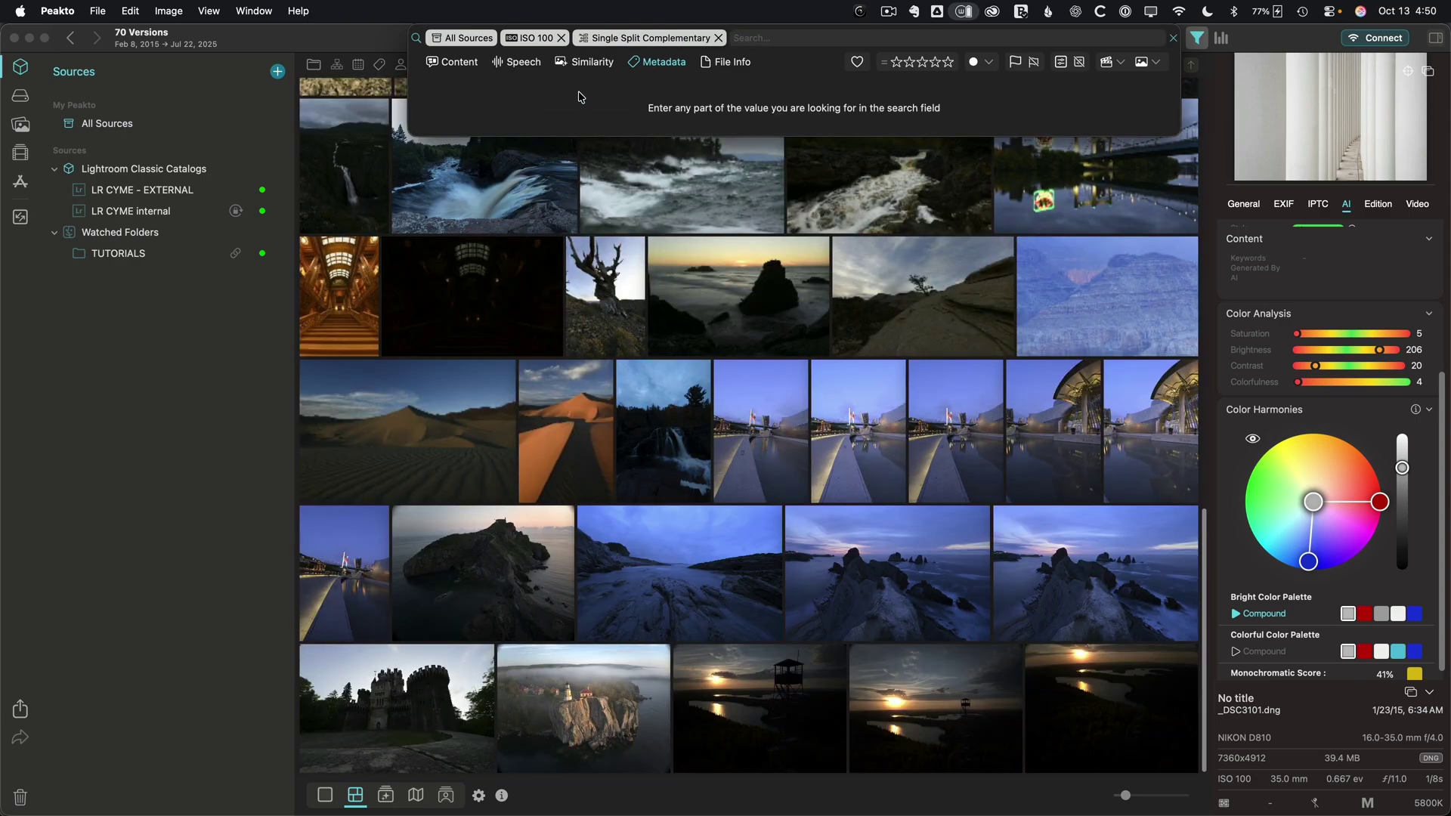
Inspect the AI color and content details of the orange sand dune photo and The Grand Mosque photo among the matches
{"action": "left_click", "coordinate": [576, 434]}
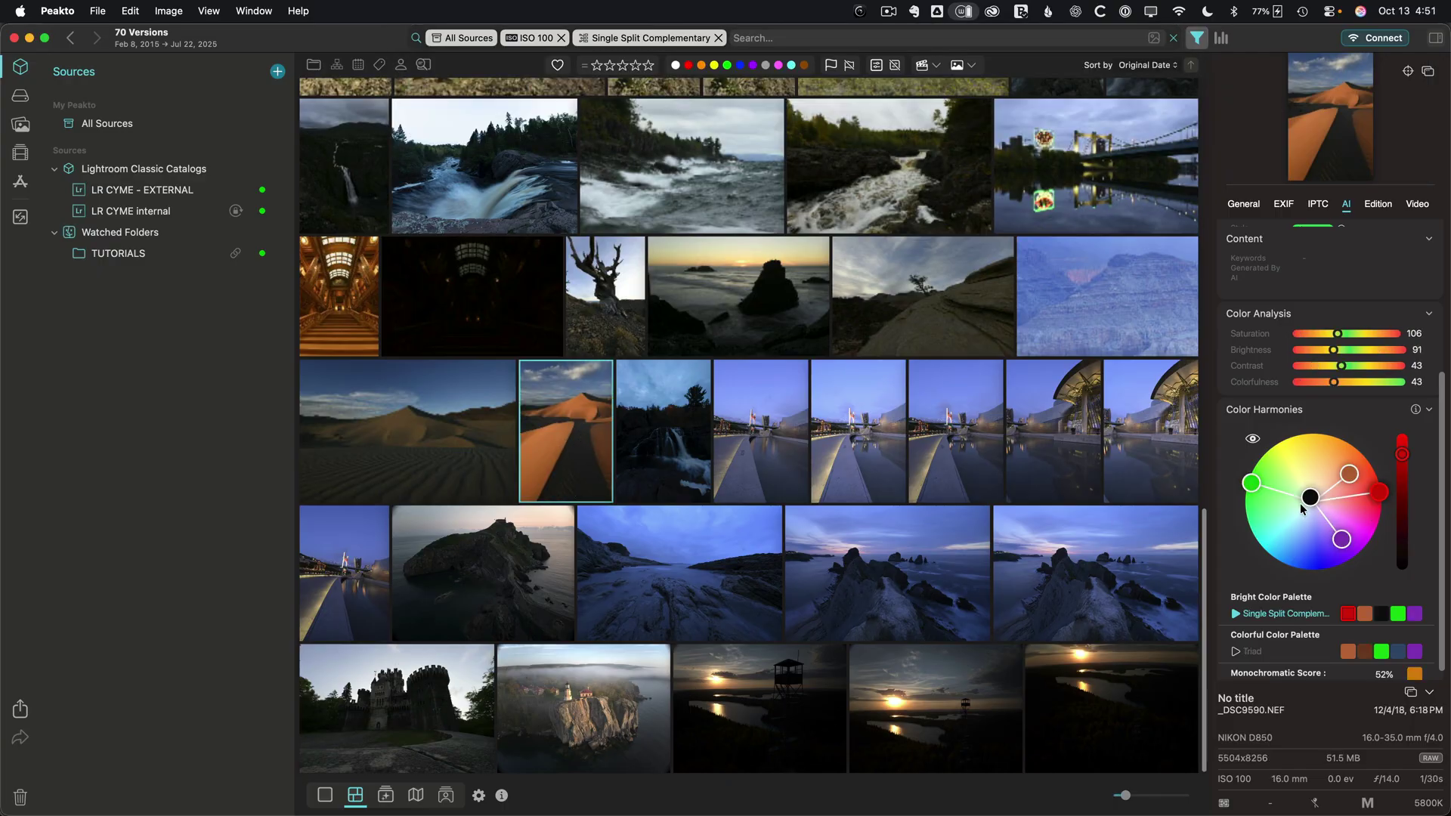
{"action": "mouse_move", "coordinate": [1353, 519]}
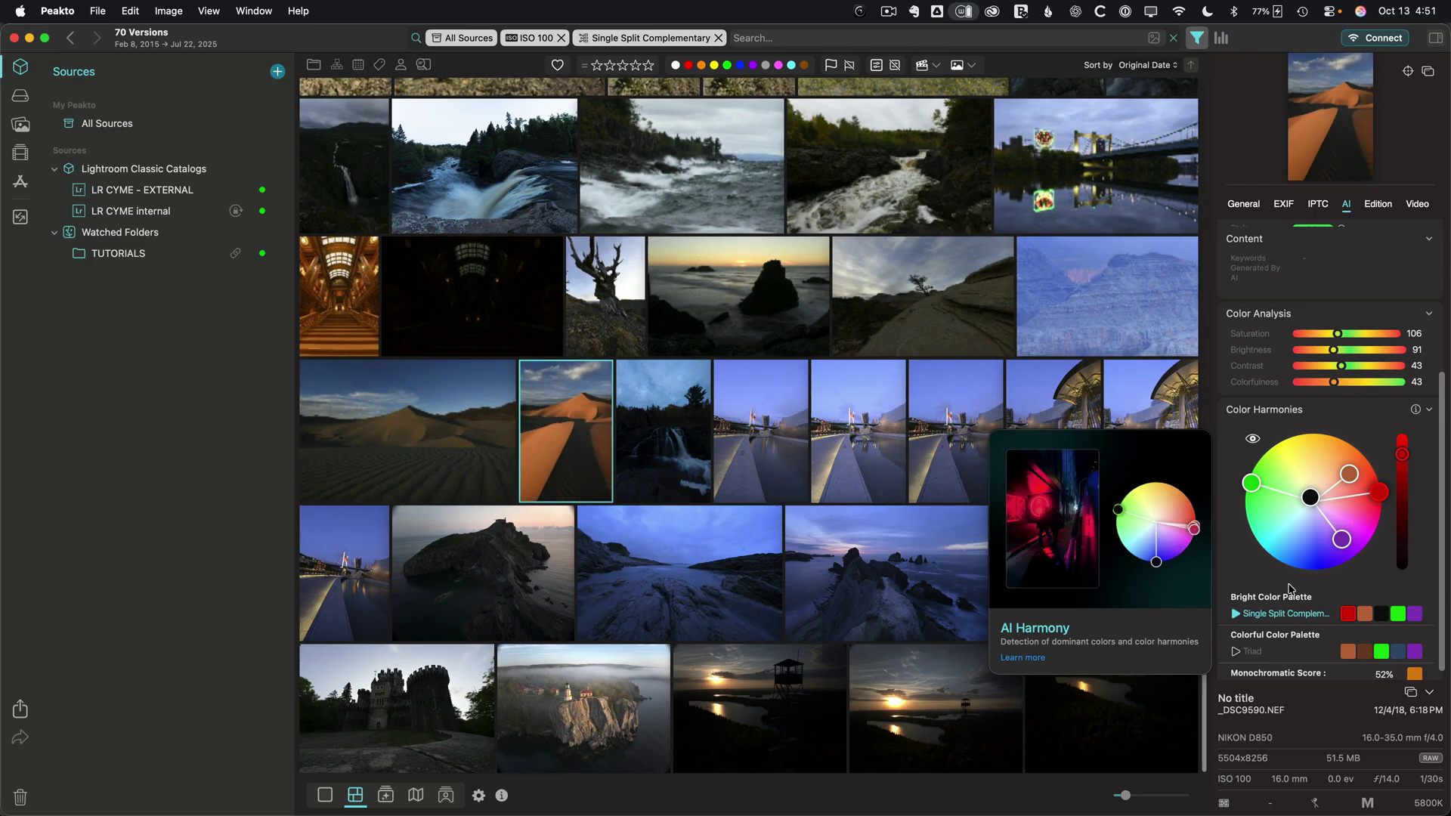
{"action": "scroll", "coordinate": [890, 489], "scroll_direction": "up", "scroll_amount": 5}
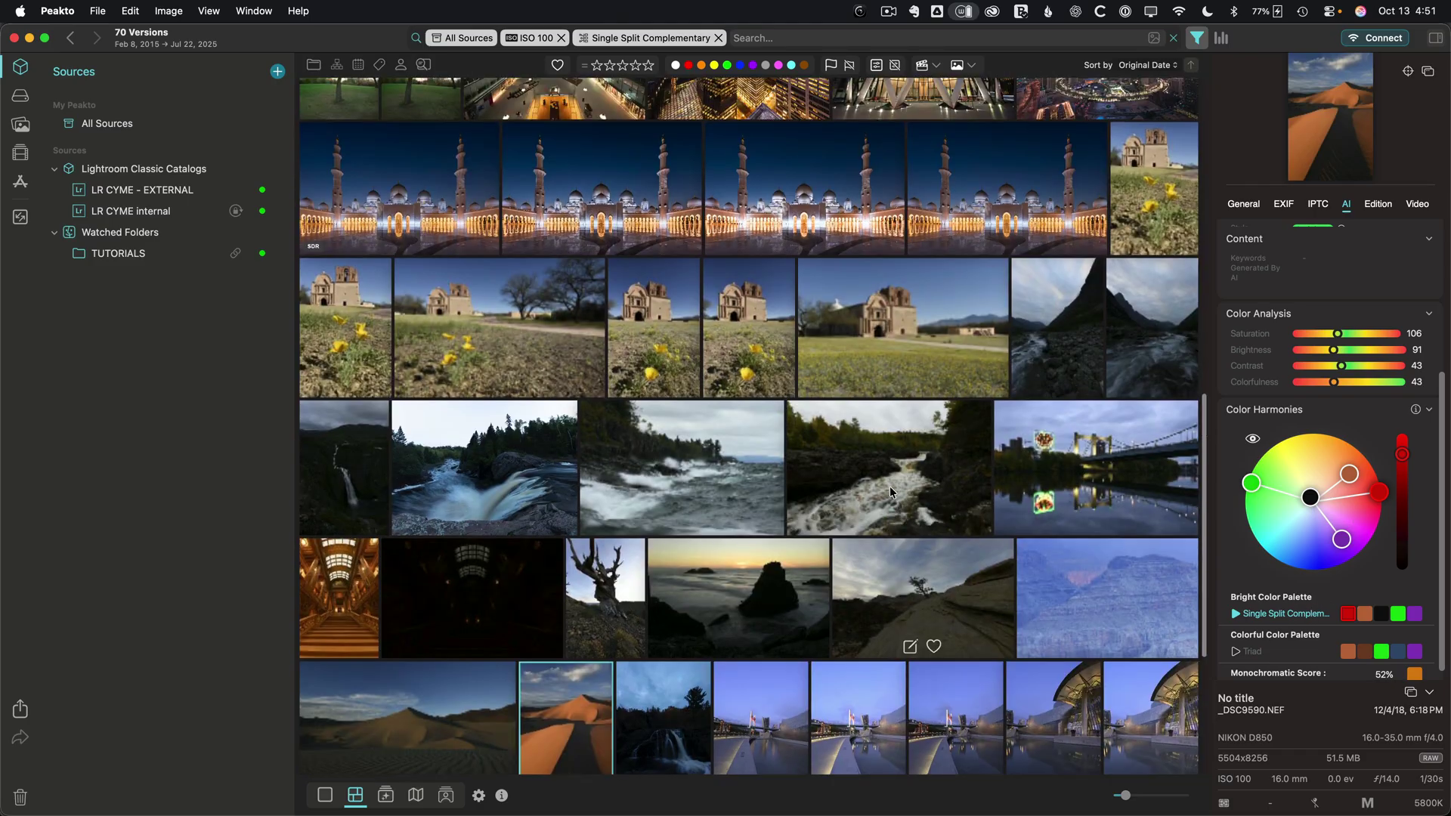
{"action": "scroll", "coordinate": [890, 487], "scroll_direction": "up", "scroll_amount": 3}
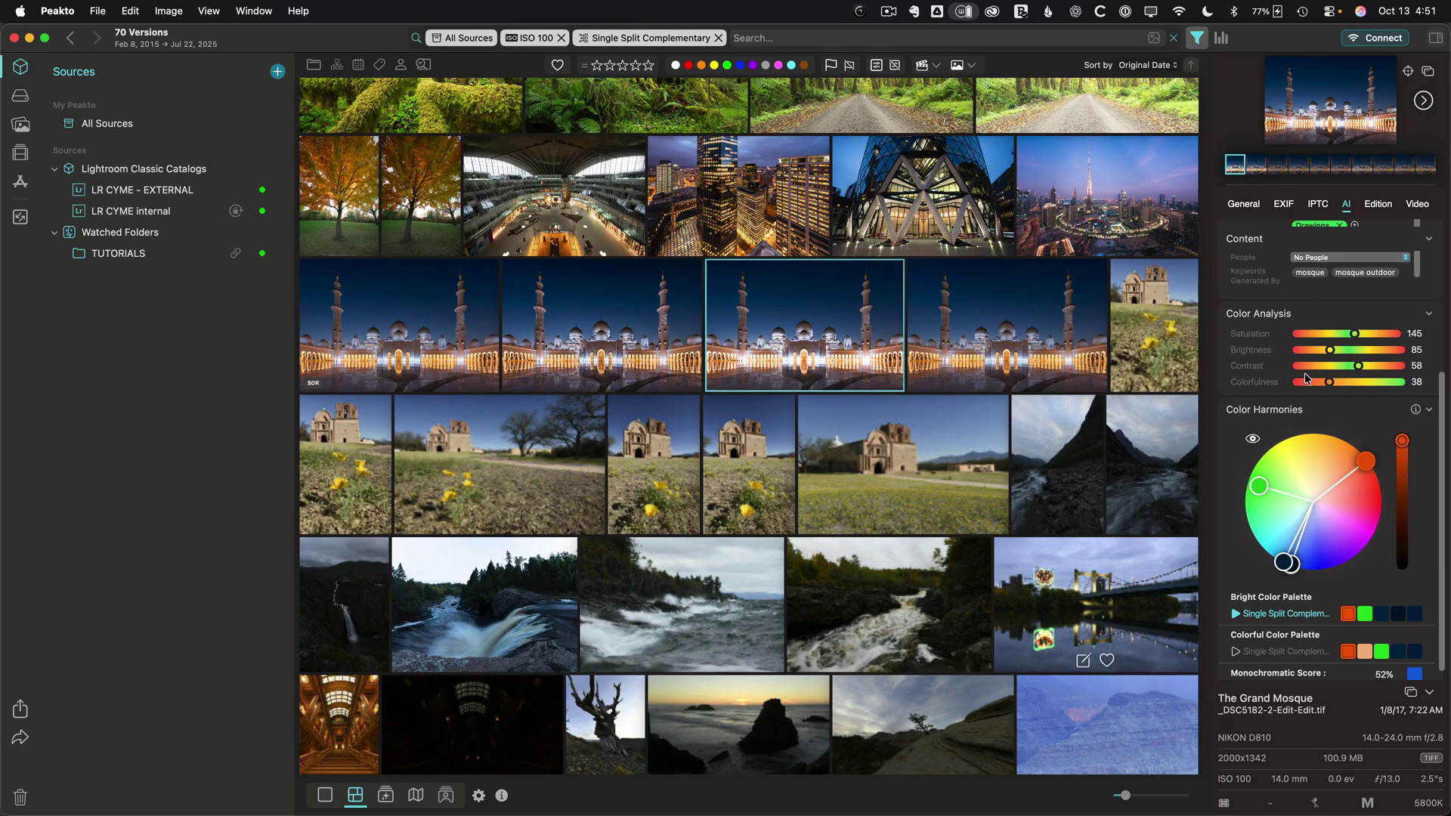
{"action": "mouse_move", "coordinate": [1304, 382]}
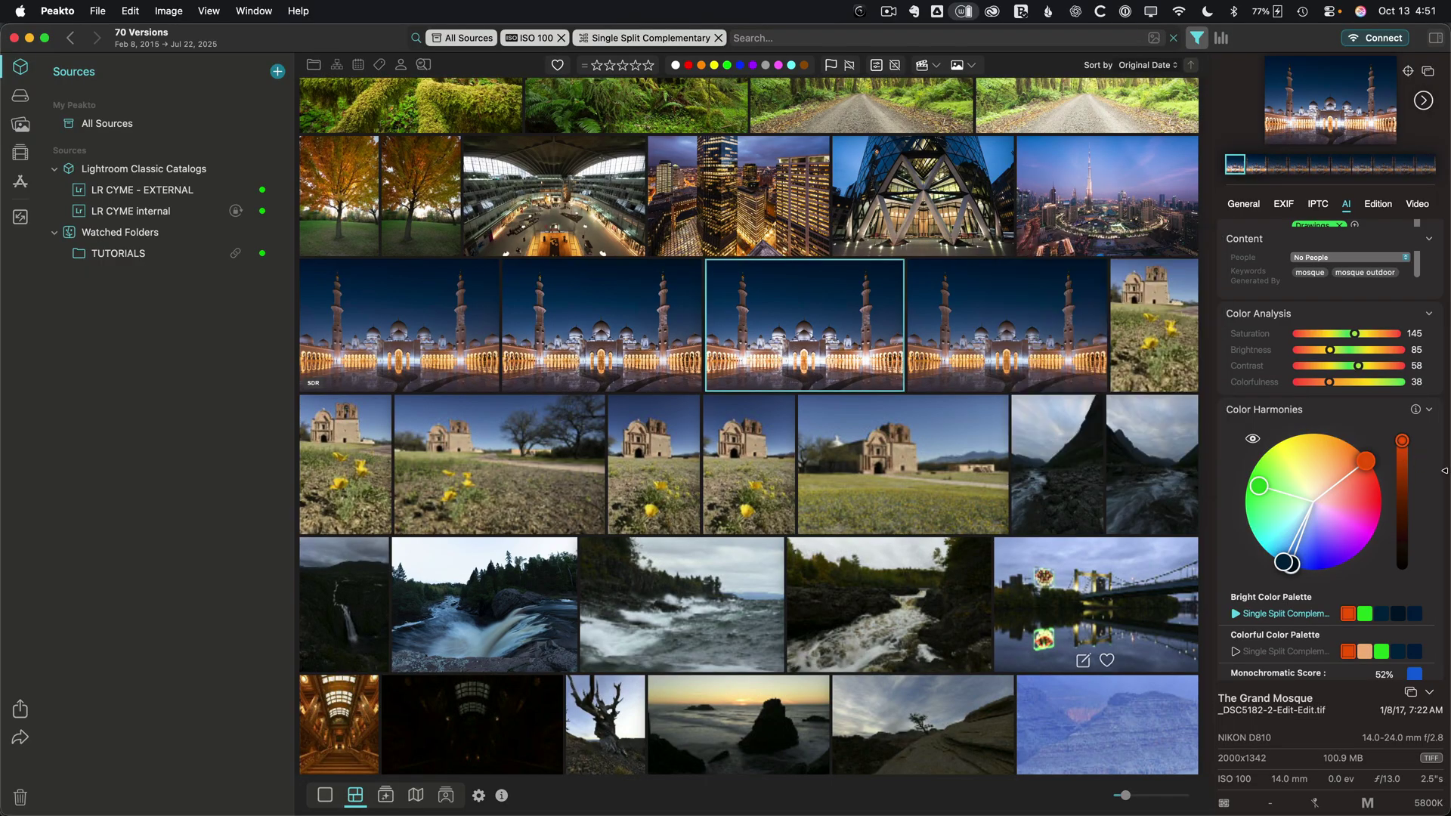
{"action": "left_click_drag", "start_coordinate": [1440, 476], "coordinate": [1385, 344]}
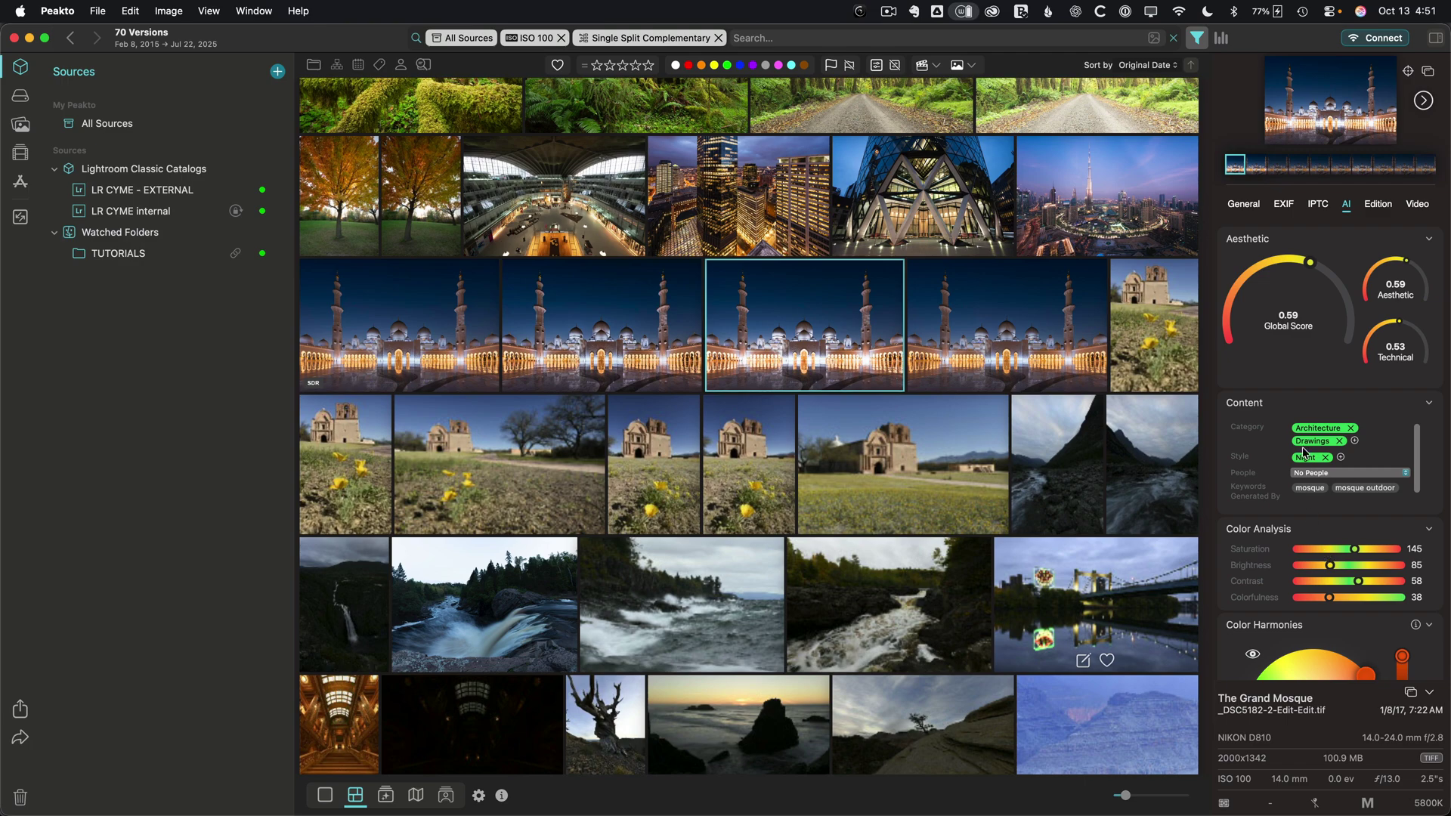
{"action": "mouse_move", "coordinate": [1302, 452]}
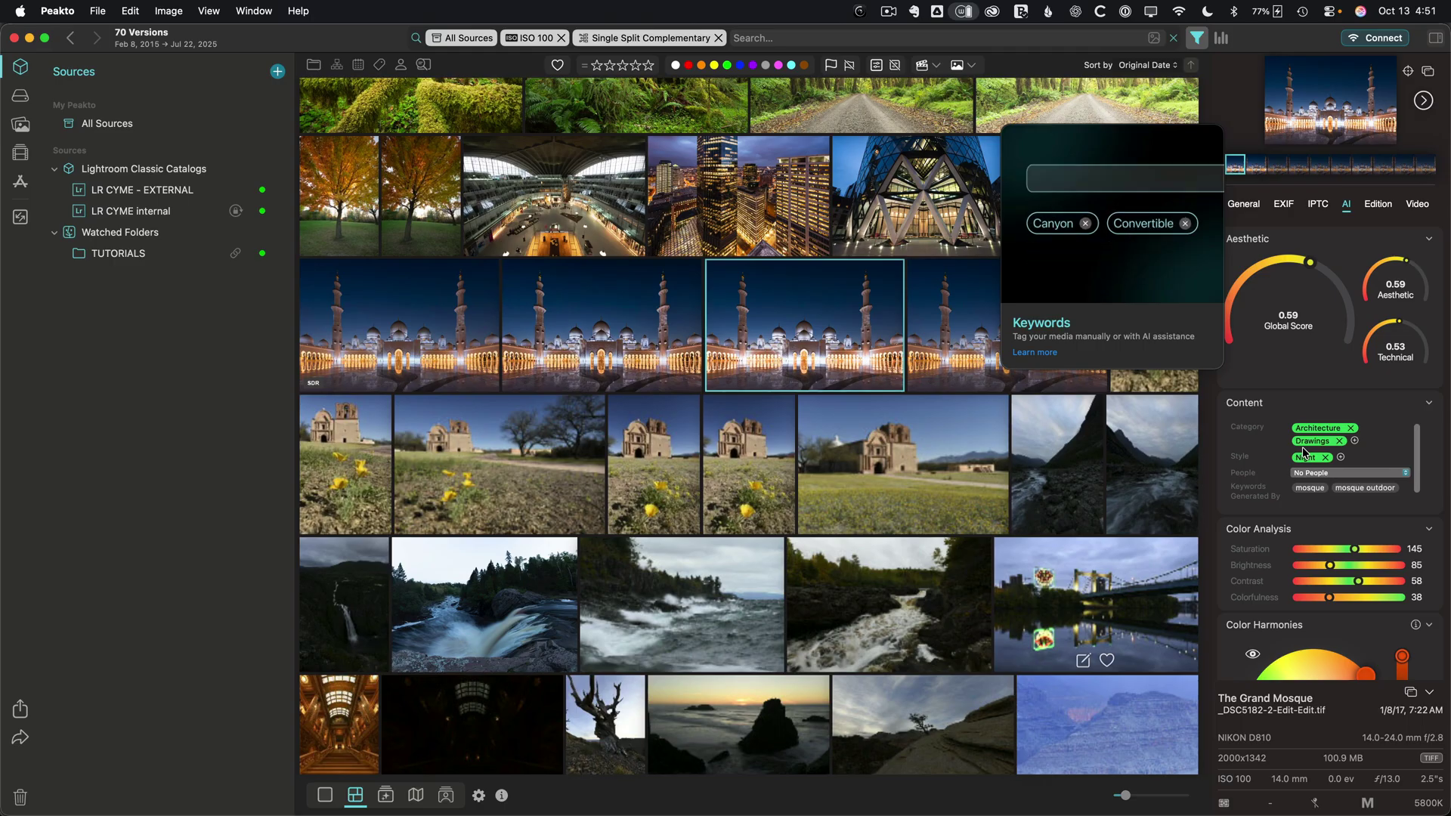
Check the File Info search, and remove the Single Split Complementary and ISO 100 filters from all sources
{"action": "mouse_move", "coordinate": [714, 38]}
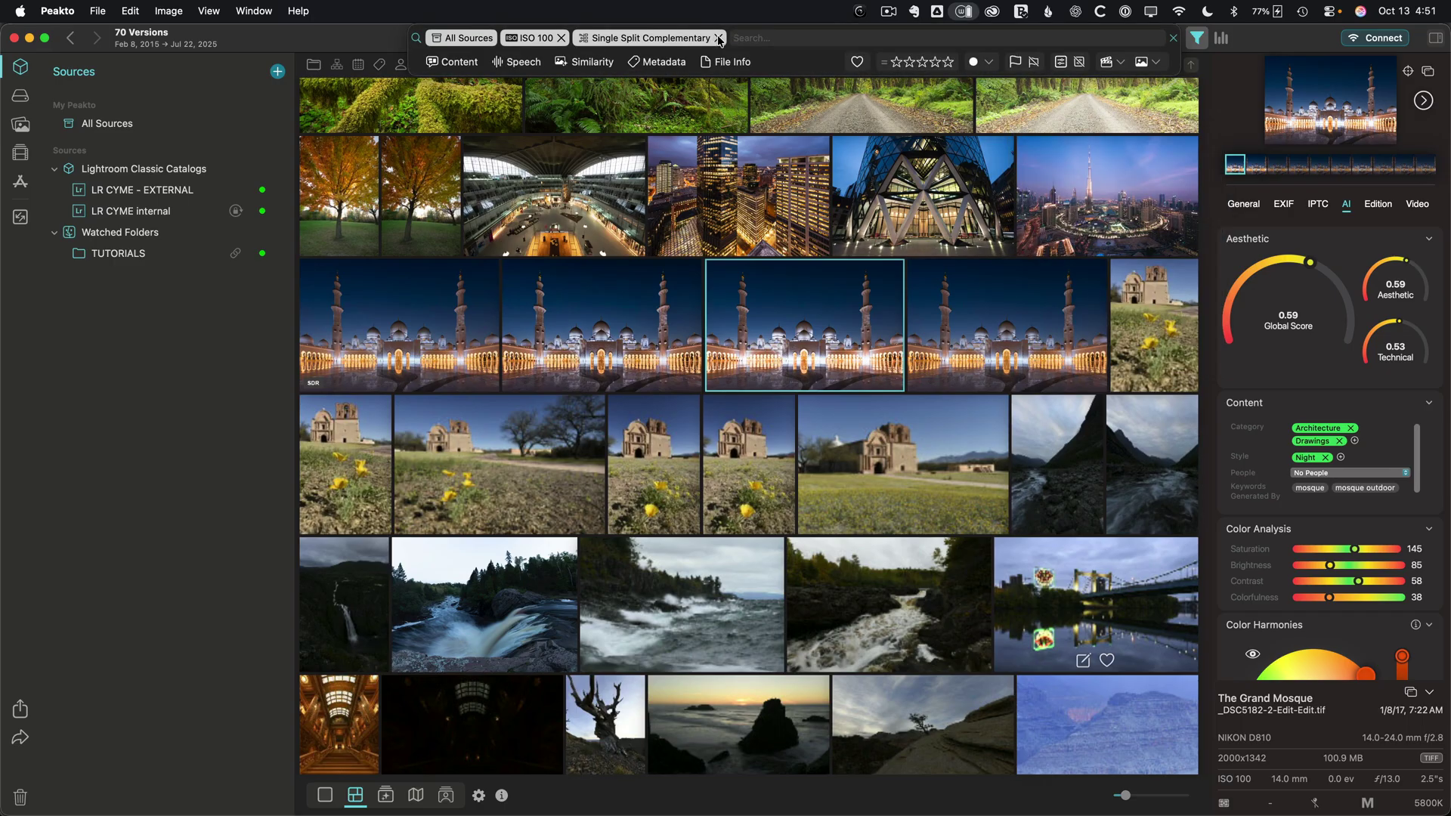
{"action": "left_click", "coordinate": [723, 64]}
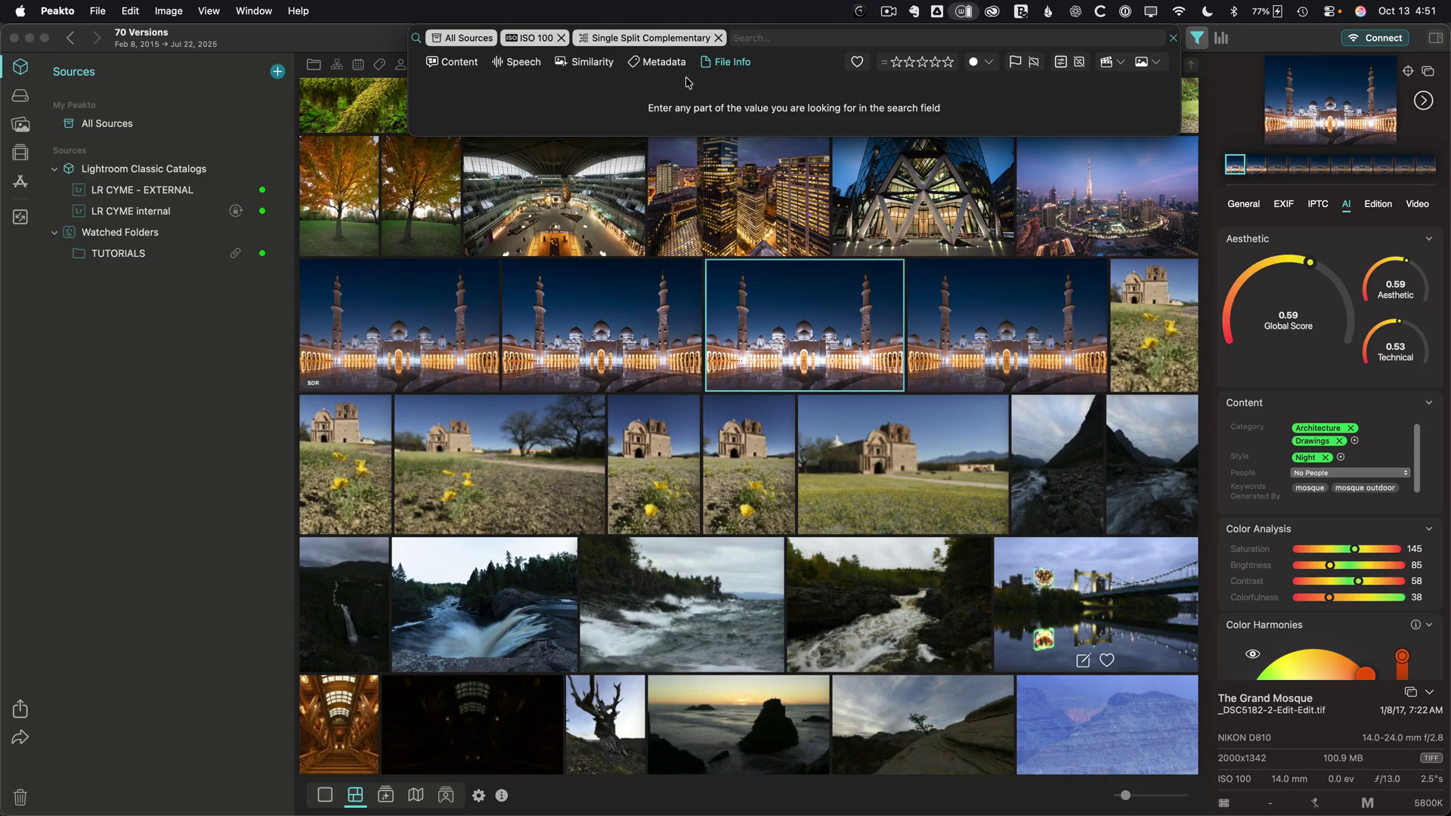
{"action": "left_click", "coordinate": [717, 38]}
{"action": "left_click", "coordinate": [561, 38]}
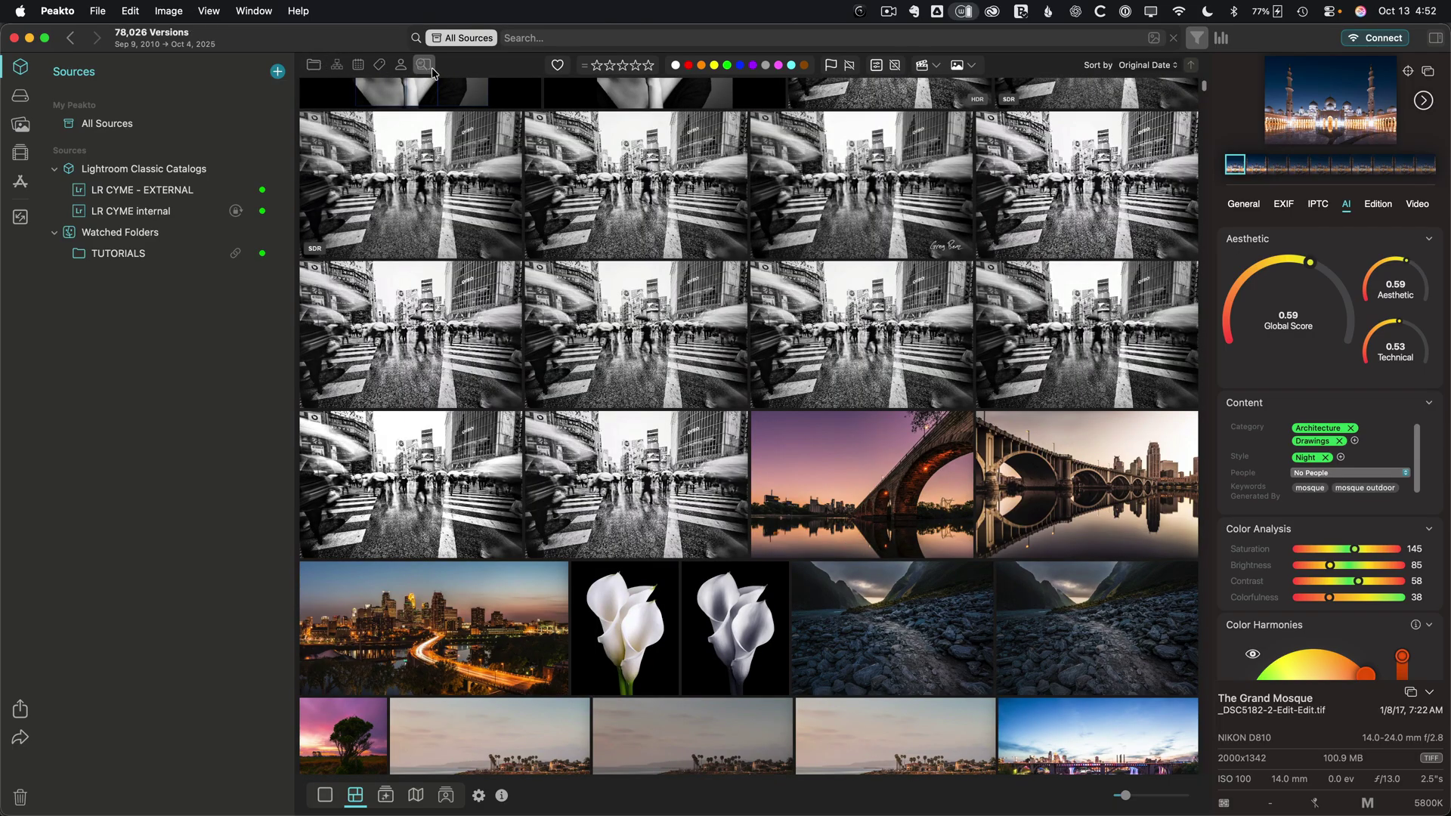
Look through the options for filtering all sources by folders, structure, dates and keywords from the sources
{"action": "left_click", "coordinate": [313, 67]}
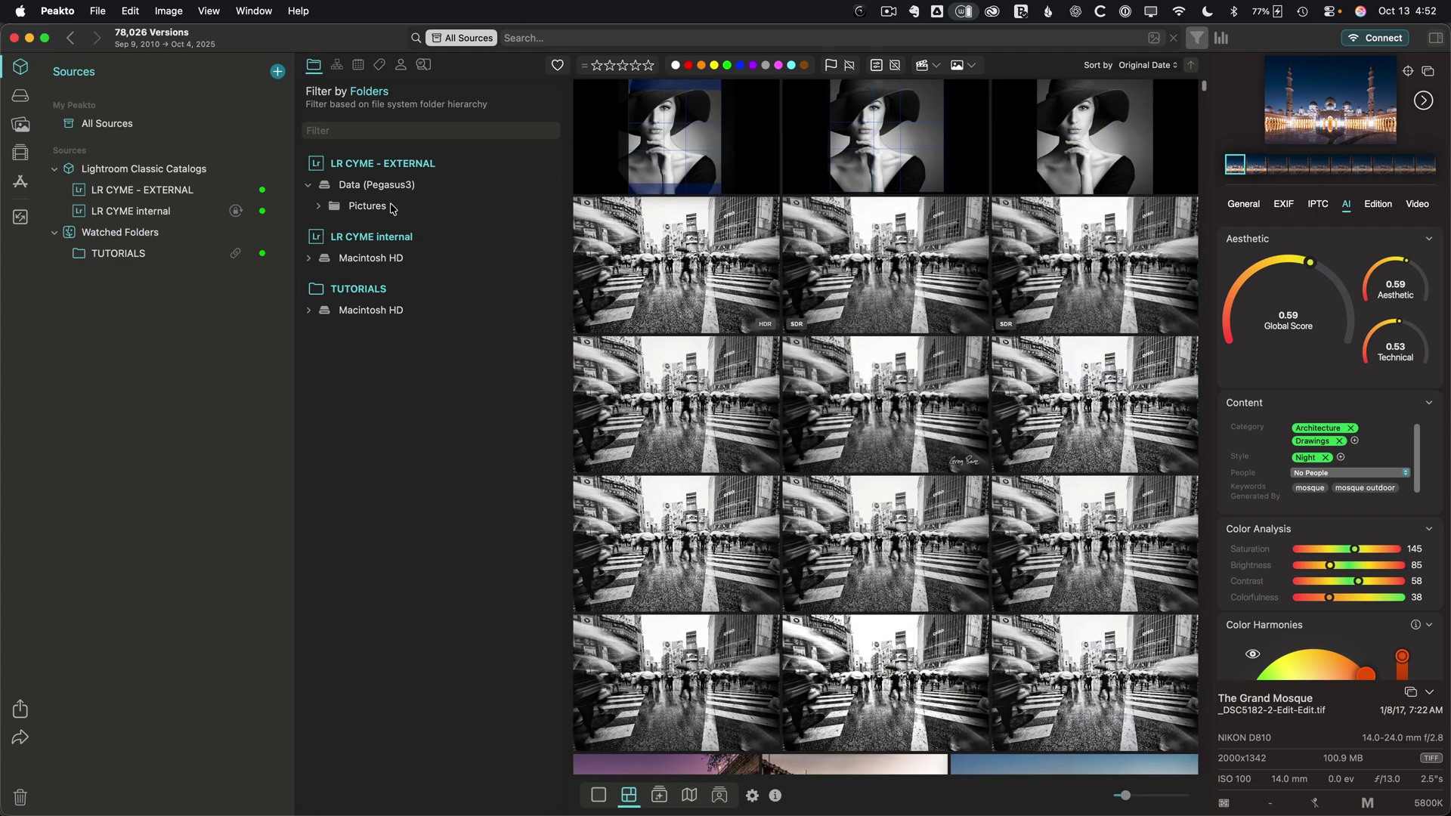
{"action": "left_click", "coordinate": [337, 65]}
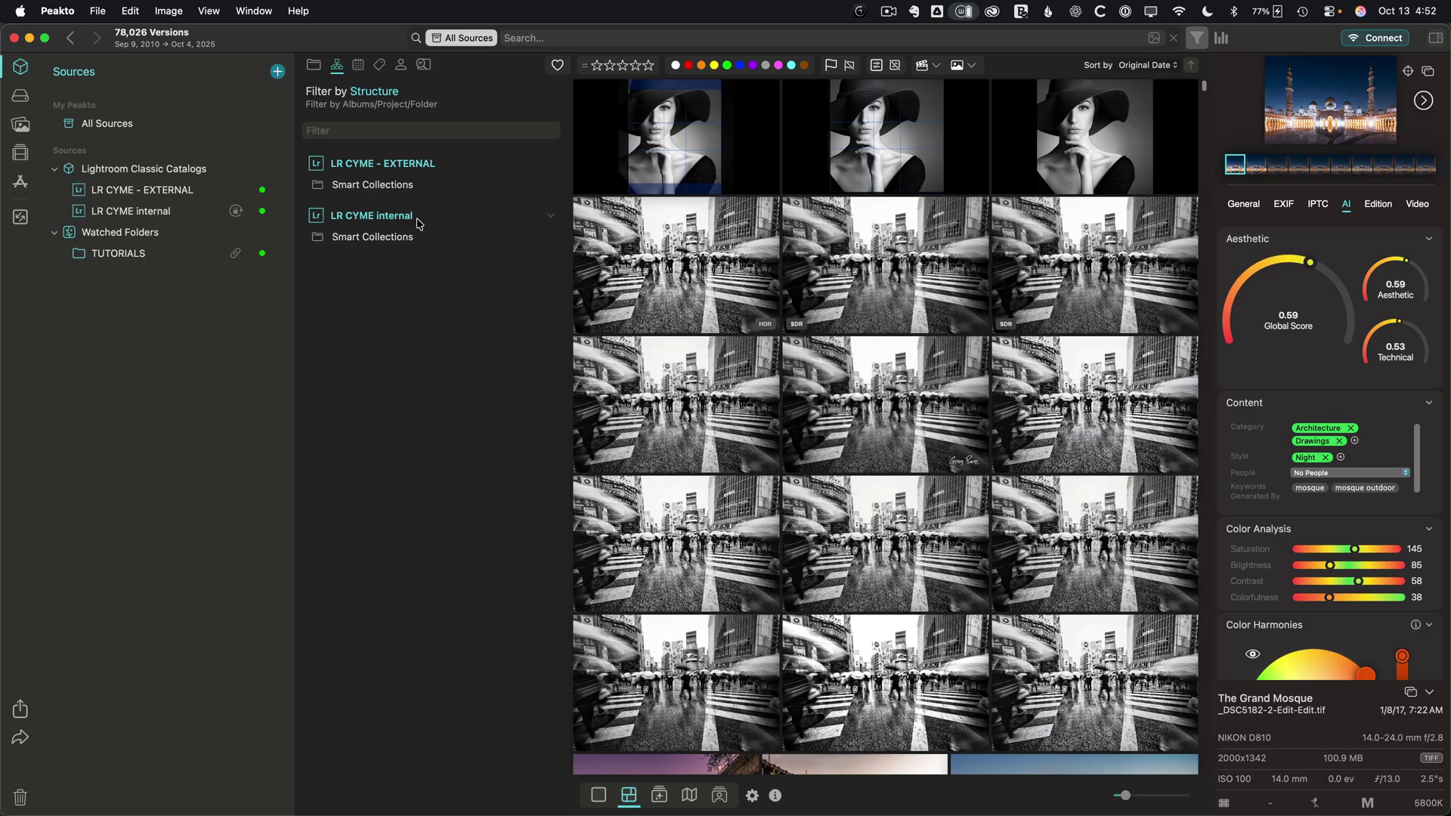
{"action": "left_click", "coordinate": [358, 67]}
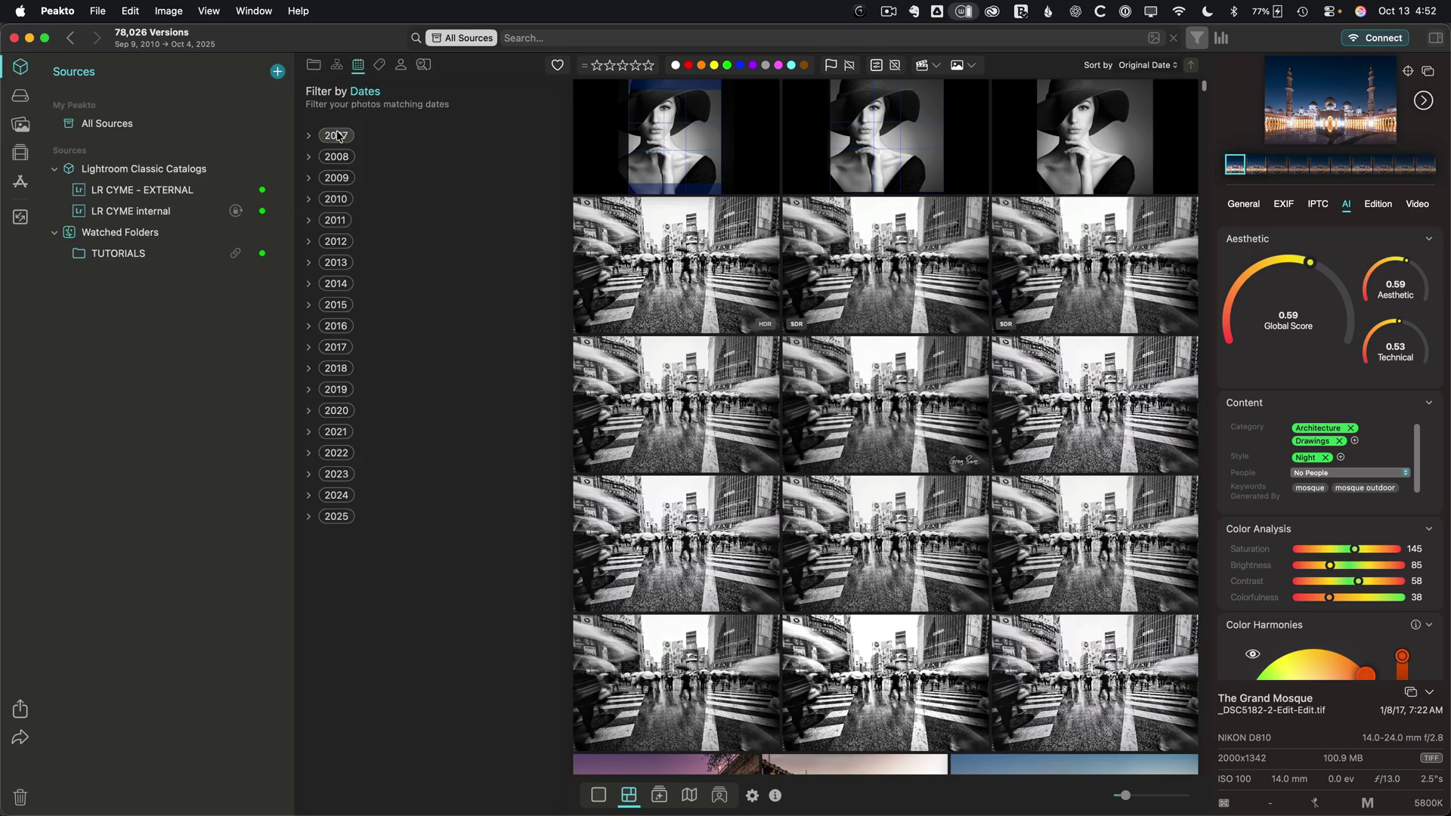
{"action": "left_click", "coordinate": [379, 65]}
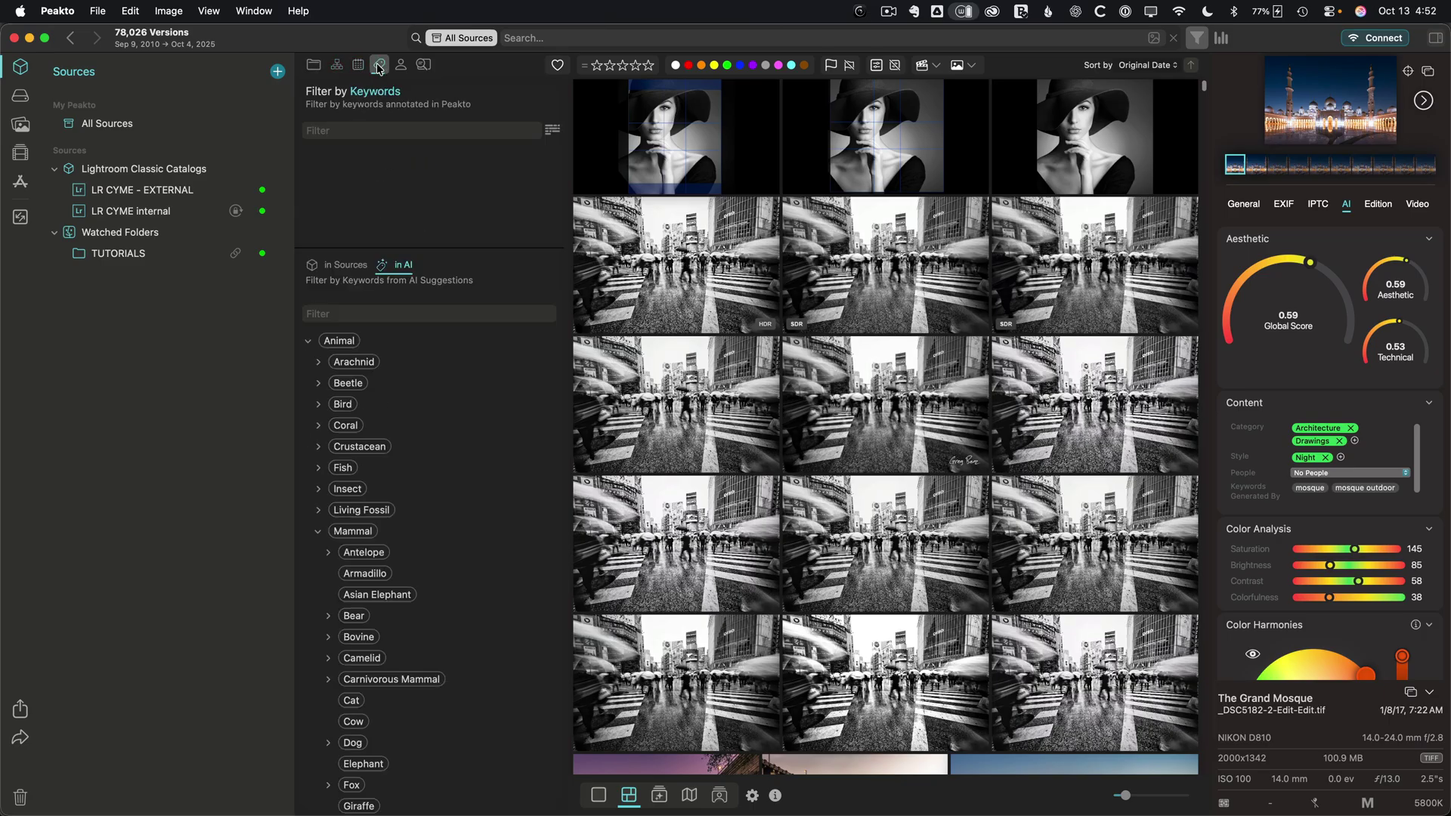
{"action": "left_click", "coordinate": [348, 270]}
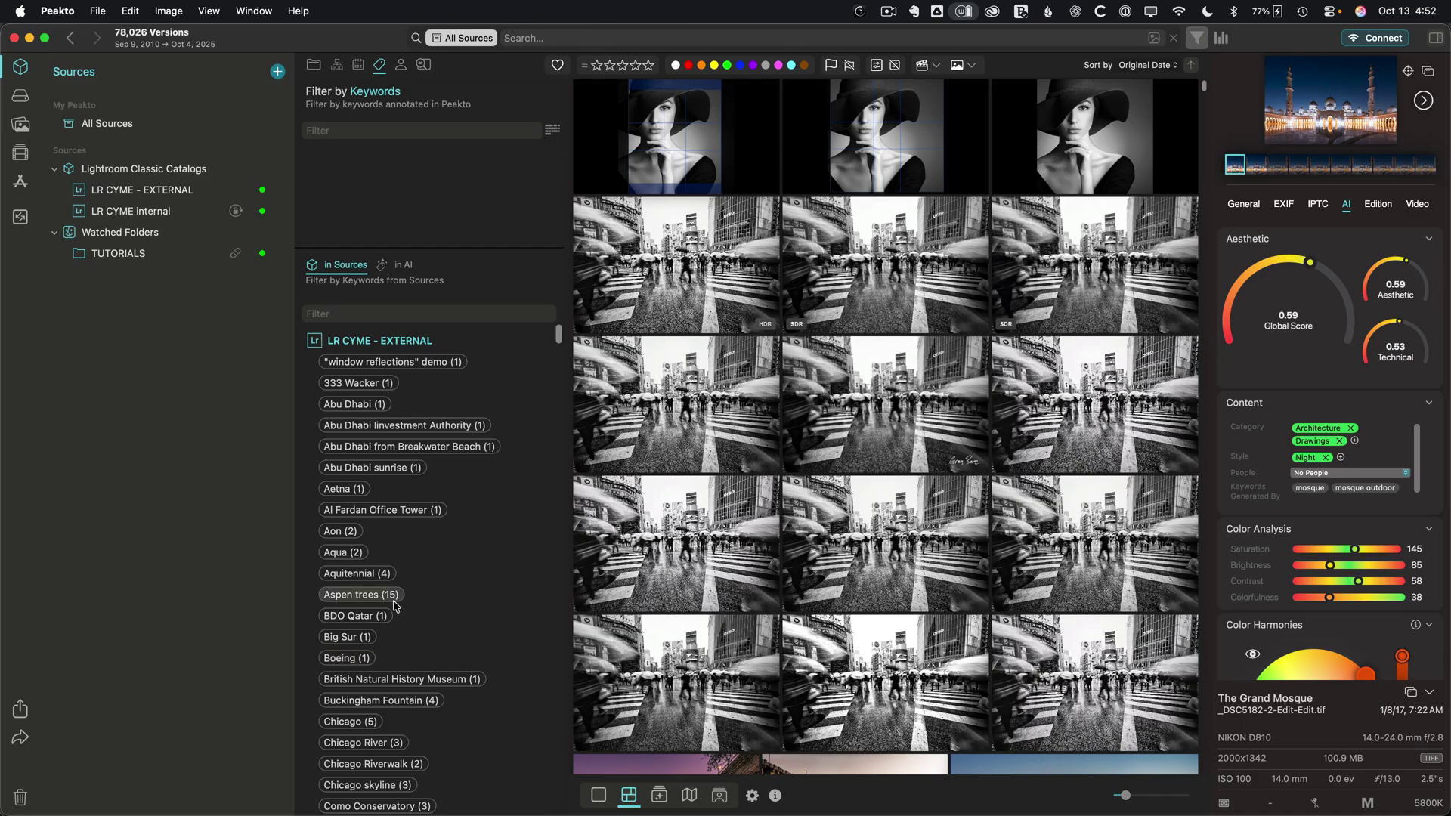
Filter all sources by the AI-suggested keyword Dog under Mammal and look through the matches
{"action": "left_click", "coordinate": [412, 269]}
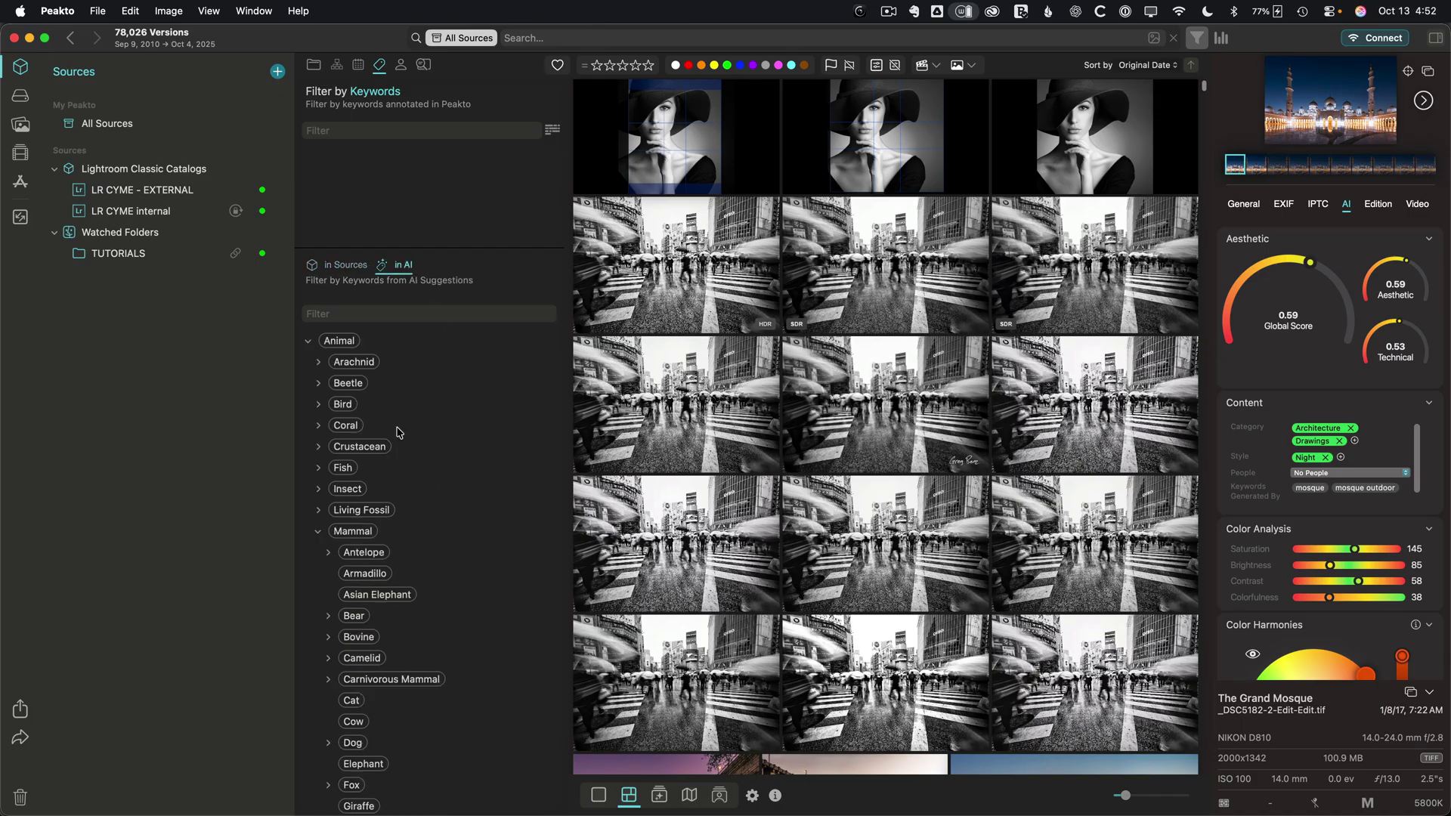
{"action": "scroll", "coordinate": [454, 571], "scroll_direction": "down", "scroll_amount": 6}
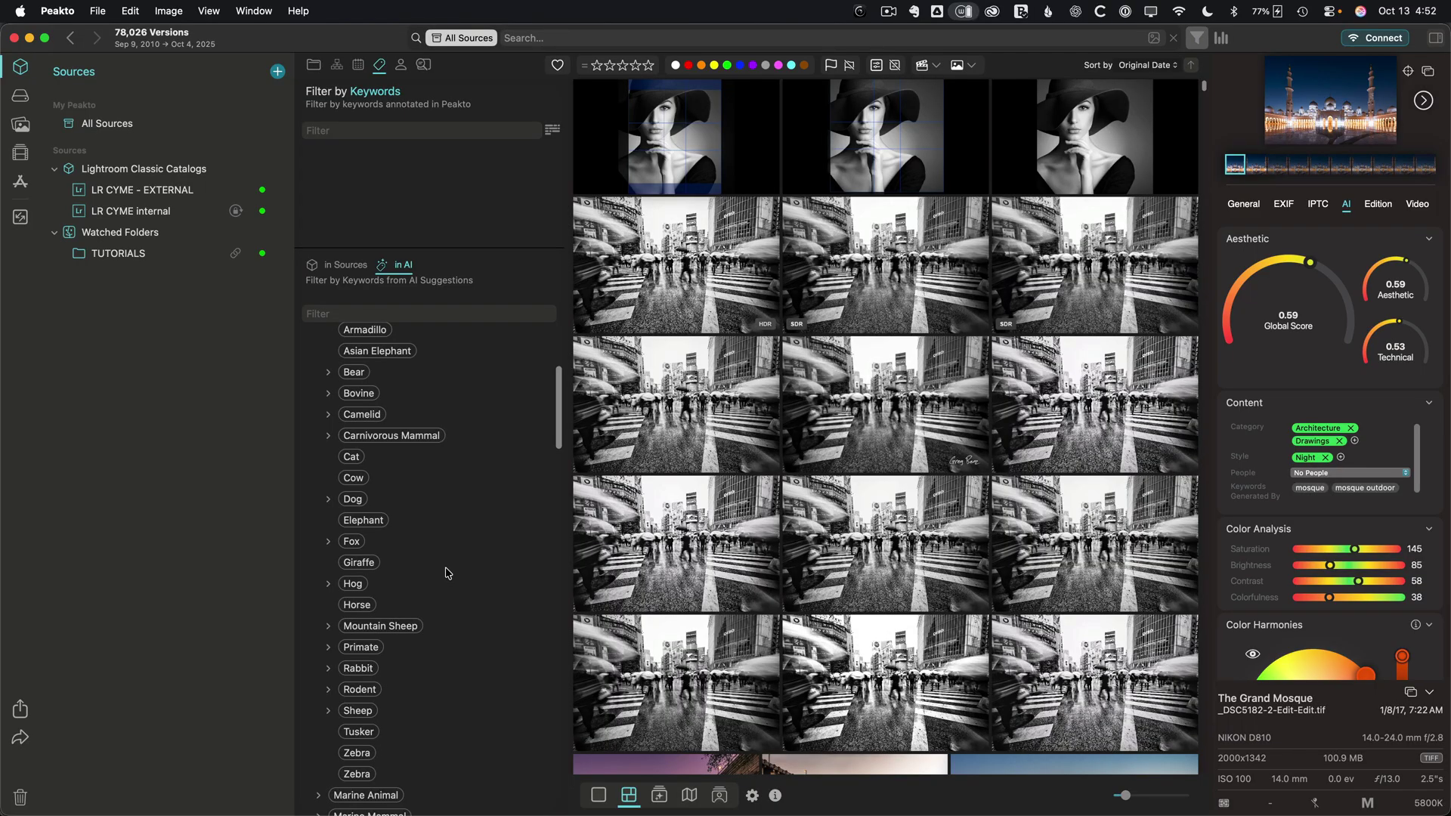
{"action": "left_click", "coordinate": [353, 500]}
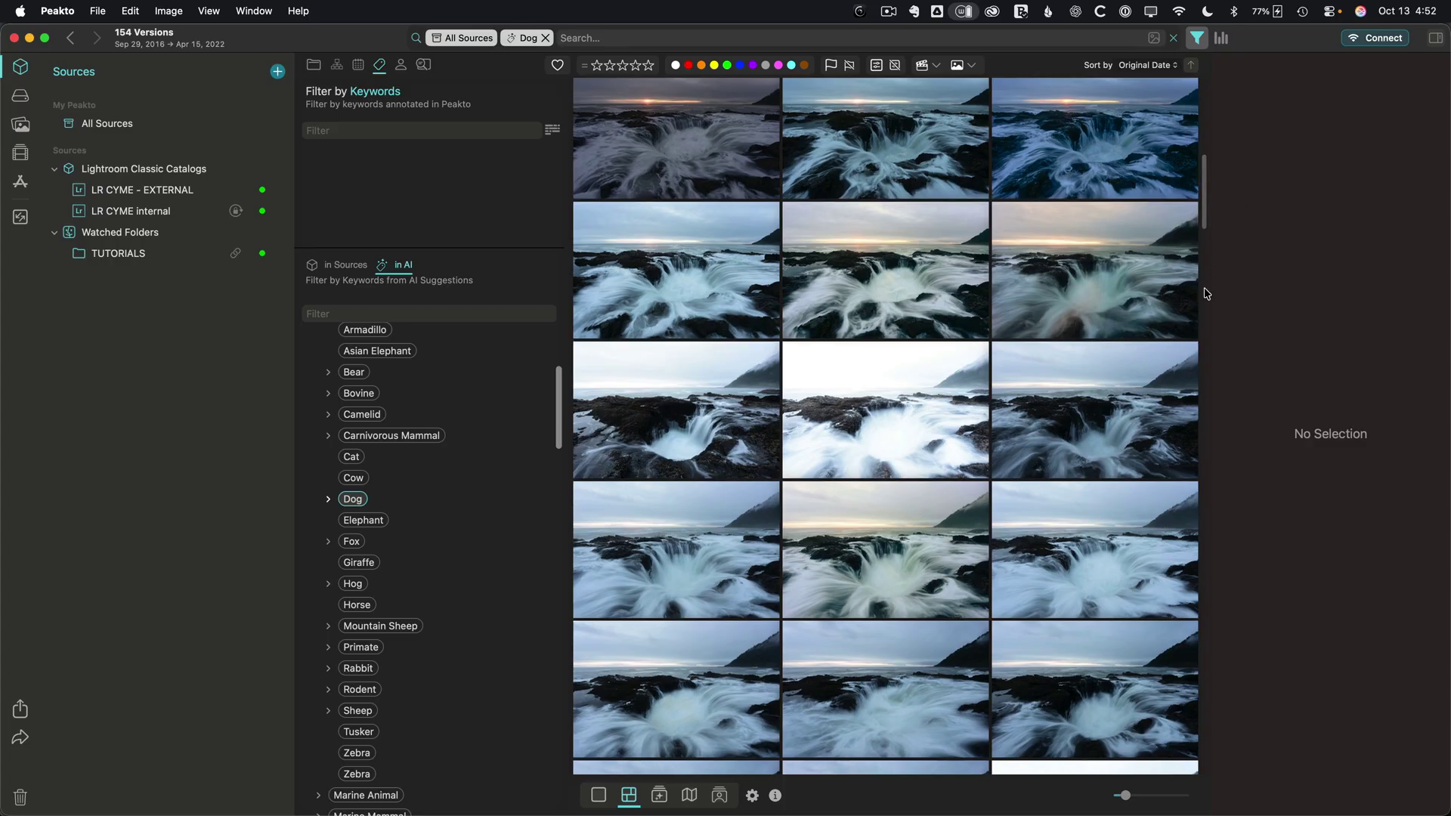
{"action": "scroll", "coordinate": [1207, 293], "scroll_direction": "down", "scroll_amount": 15}
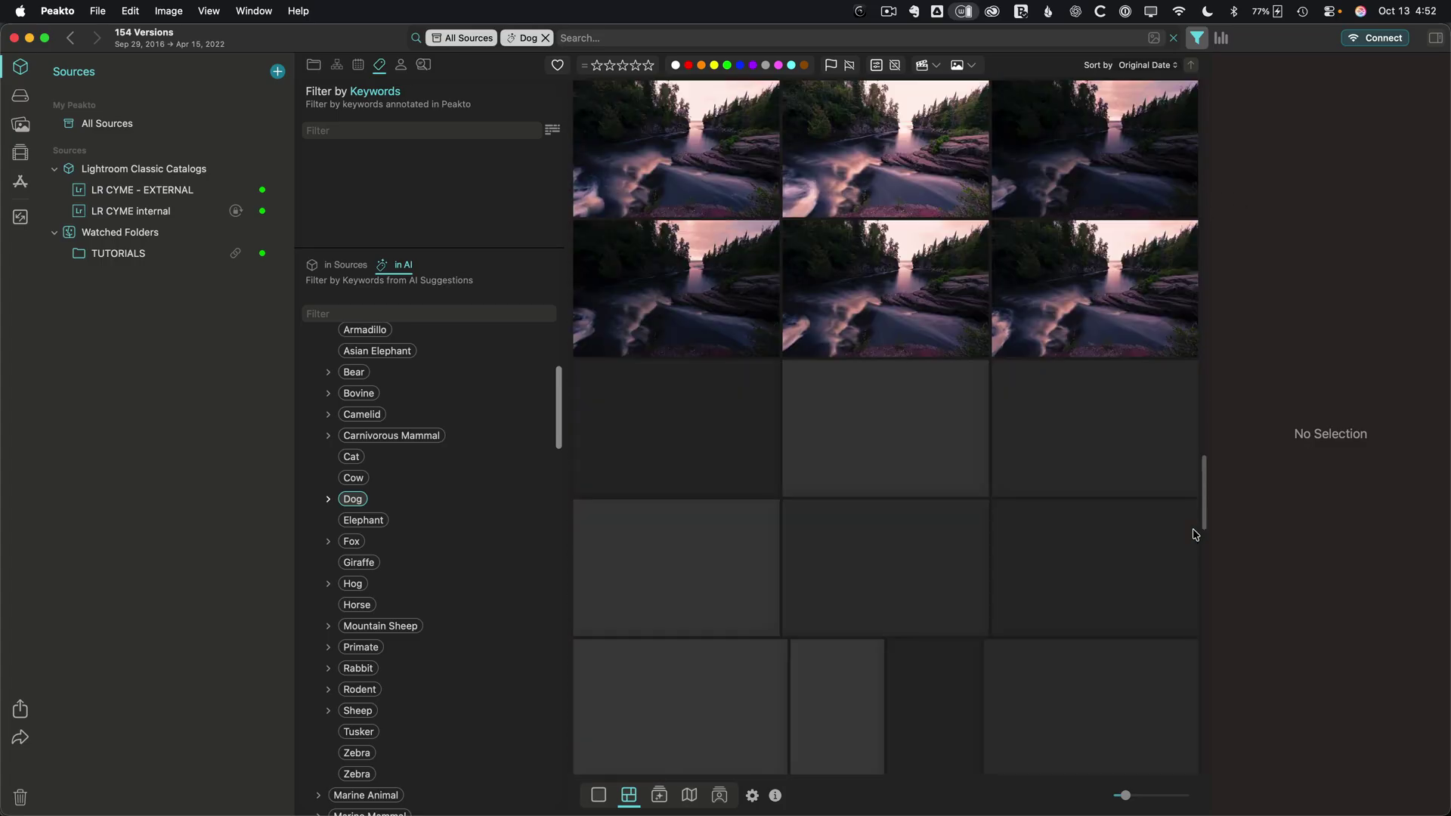
{"action": "scroll", "coordinate": [1195, 534], "scroll_direction": "down", "scroll_amount": 15}
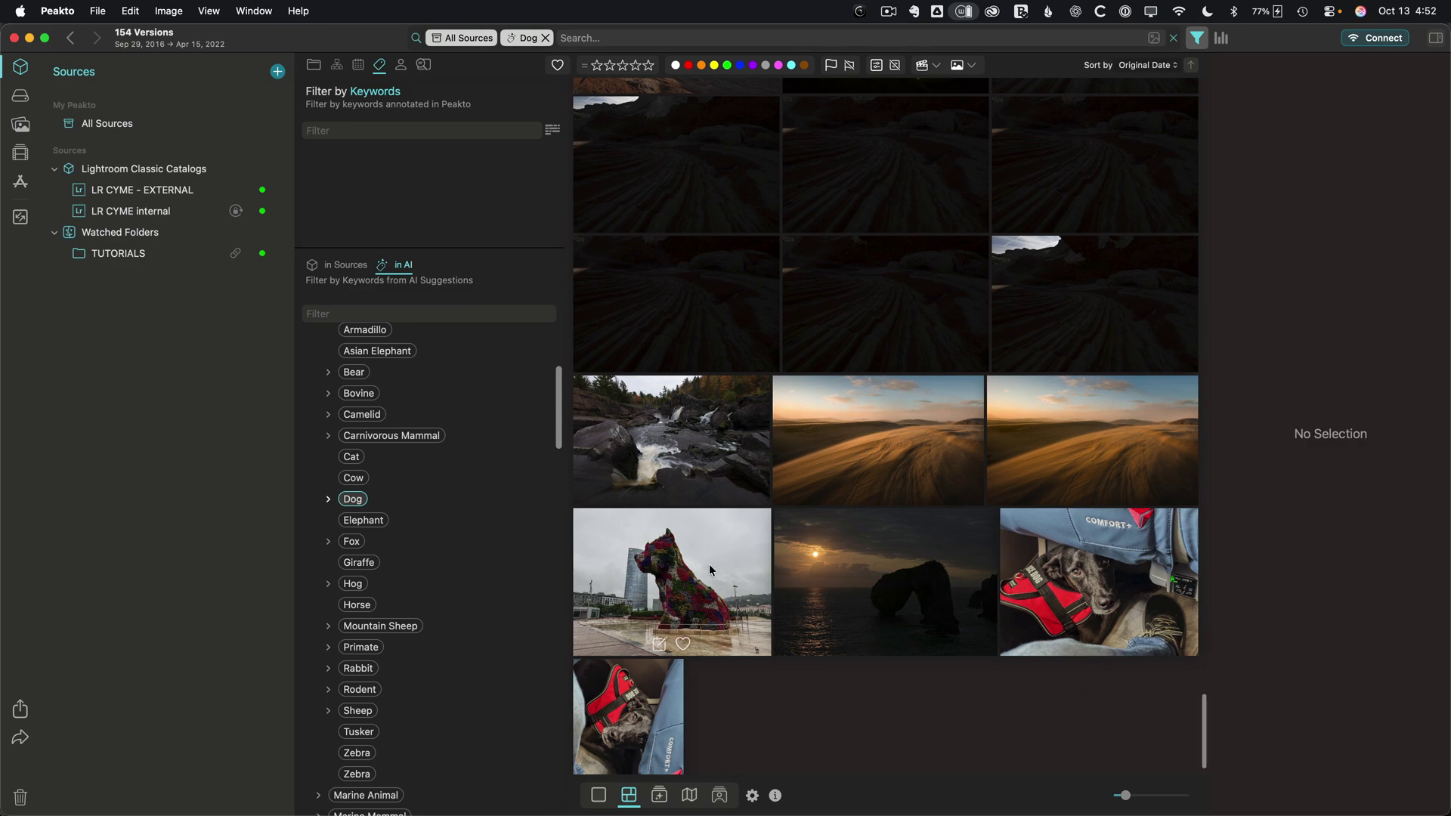
Sort the Dog keyword matches by Relevance
{"action": "left_click", "coordinate": [1159, 66]}
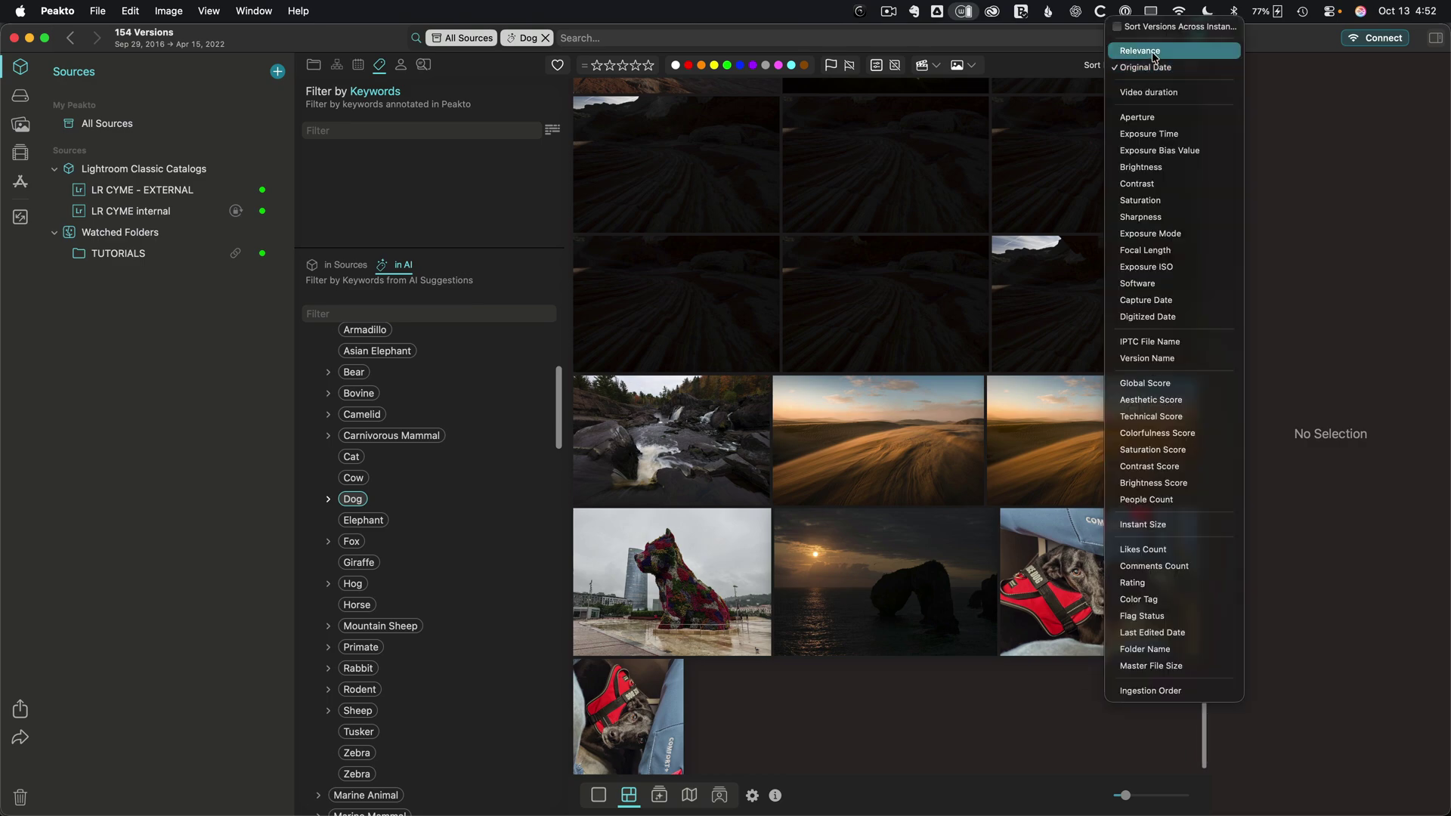
{"action": "left_click", "coordinate": [1154, 51]}
{"action": "left_click", "coordinate": [1154, 64]}
{"action": "left_click", "coordinate": [1154, 82]}
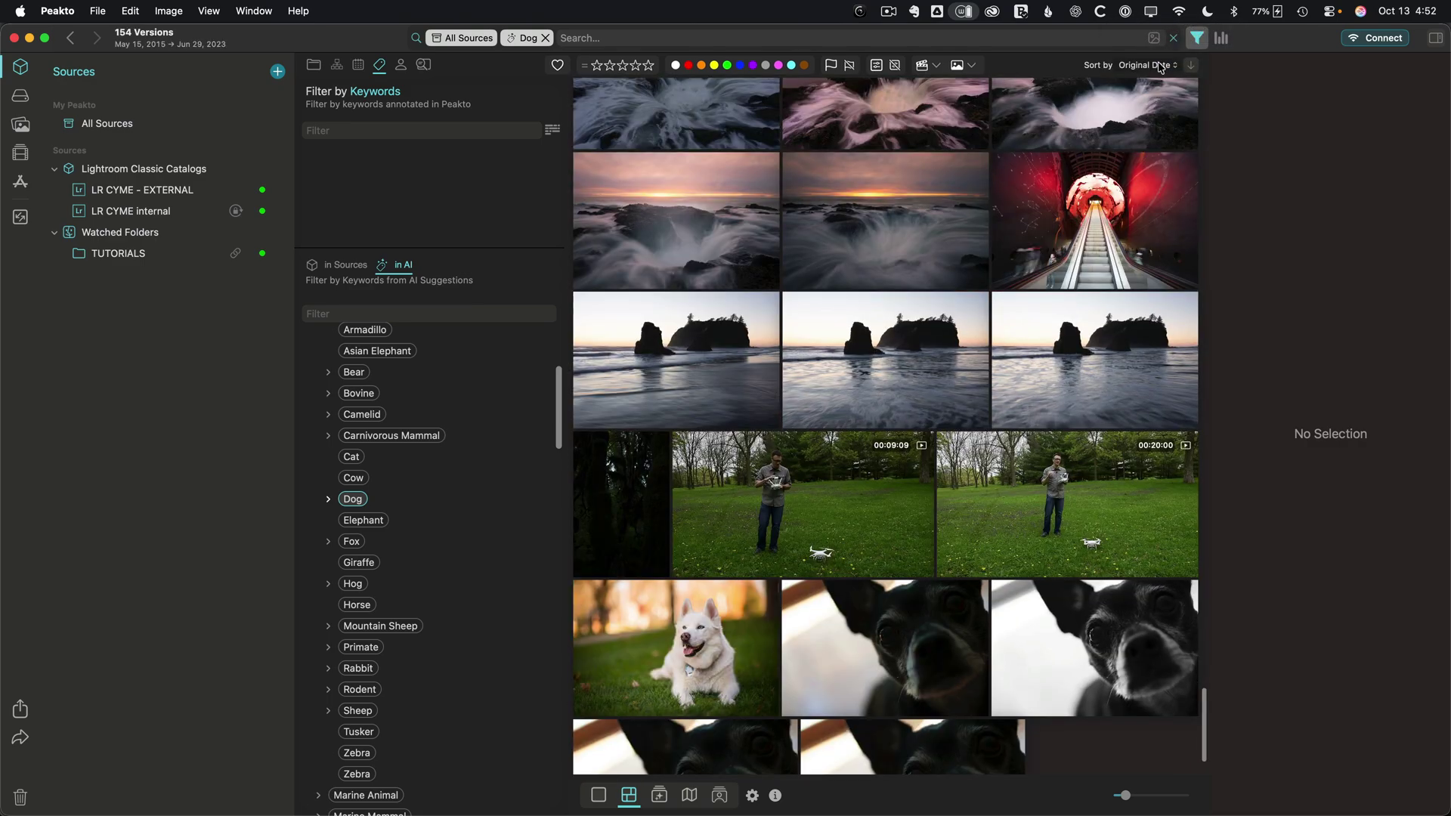
Reverse the Original Date order of the Dog keyword matches, look through them, and remove the Dog filter from all sources
{"action": "left_click", "coordinate": [1161, 67]}
{"action": "left_click", "coordinate": [1161, 68]}
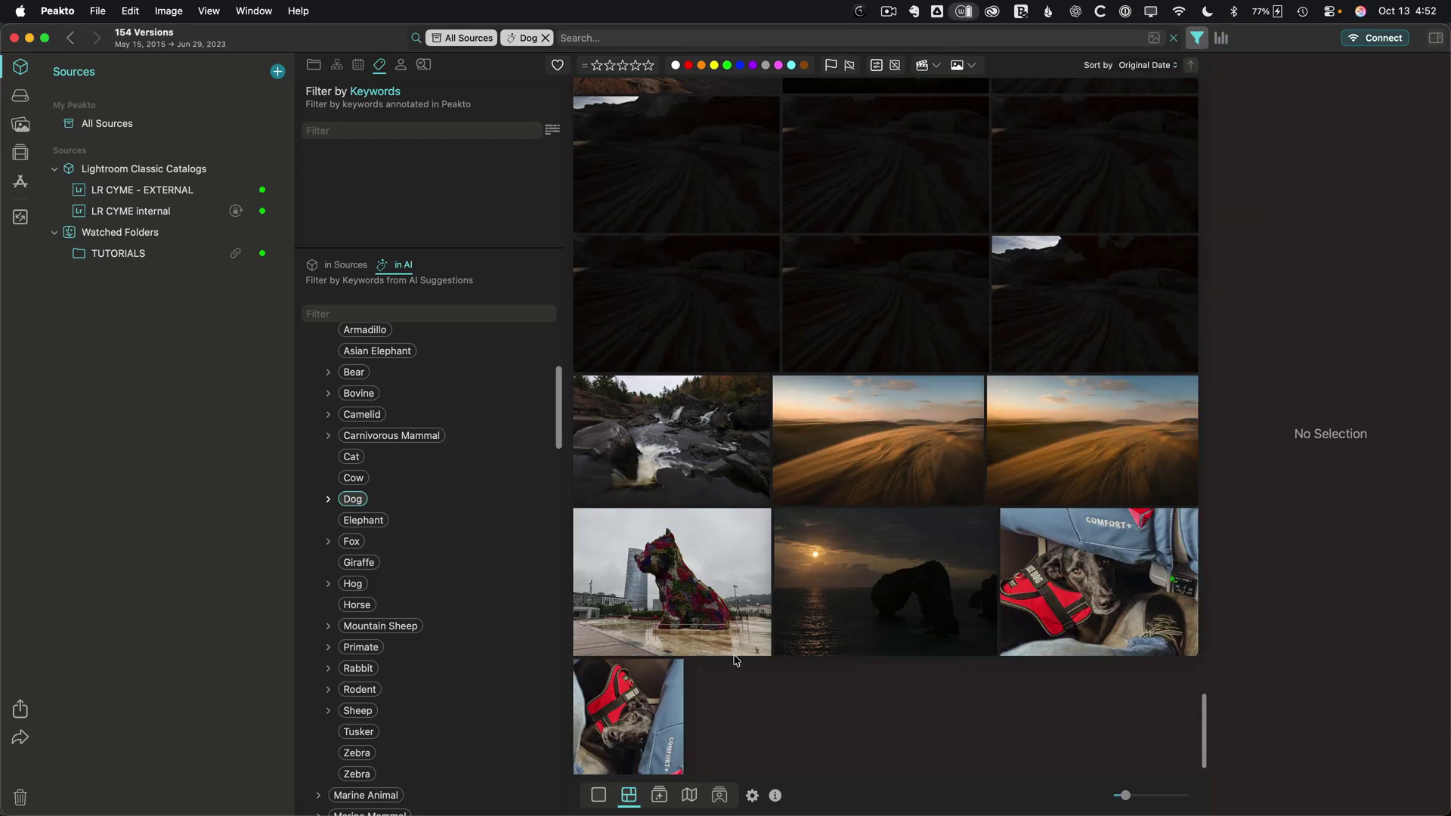
{"action": "mouse_move", "coordinate": [946, 605]}
{"action": "left_click", "coordinate": [545, 40]}
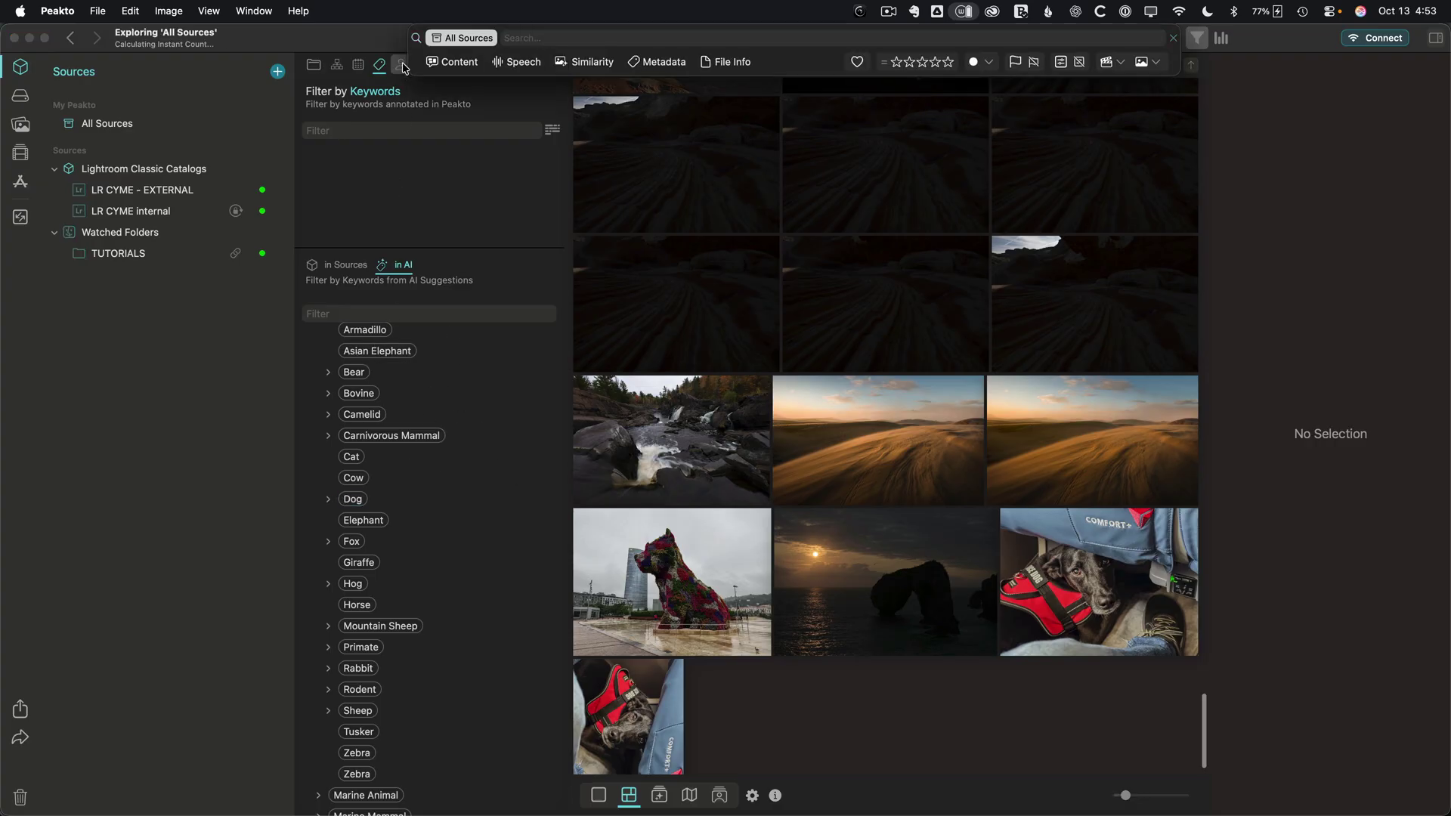
Check the Faces filter for named people, and look through the unnamed people detected across all sources
{"action": "left_click", "coordinate": [403, 66]}
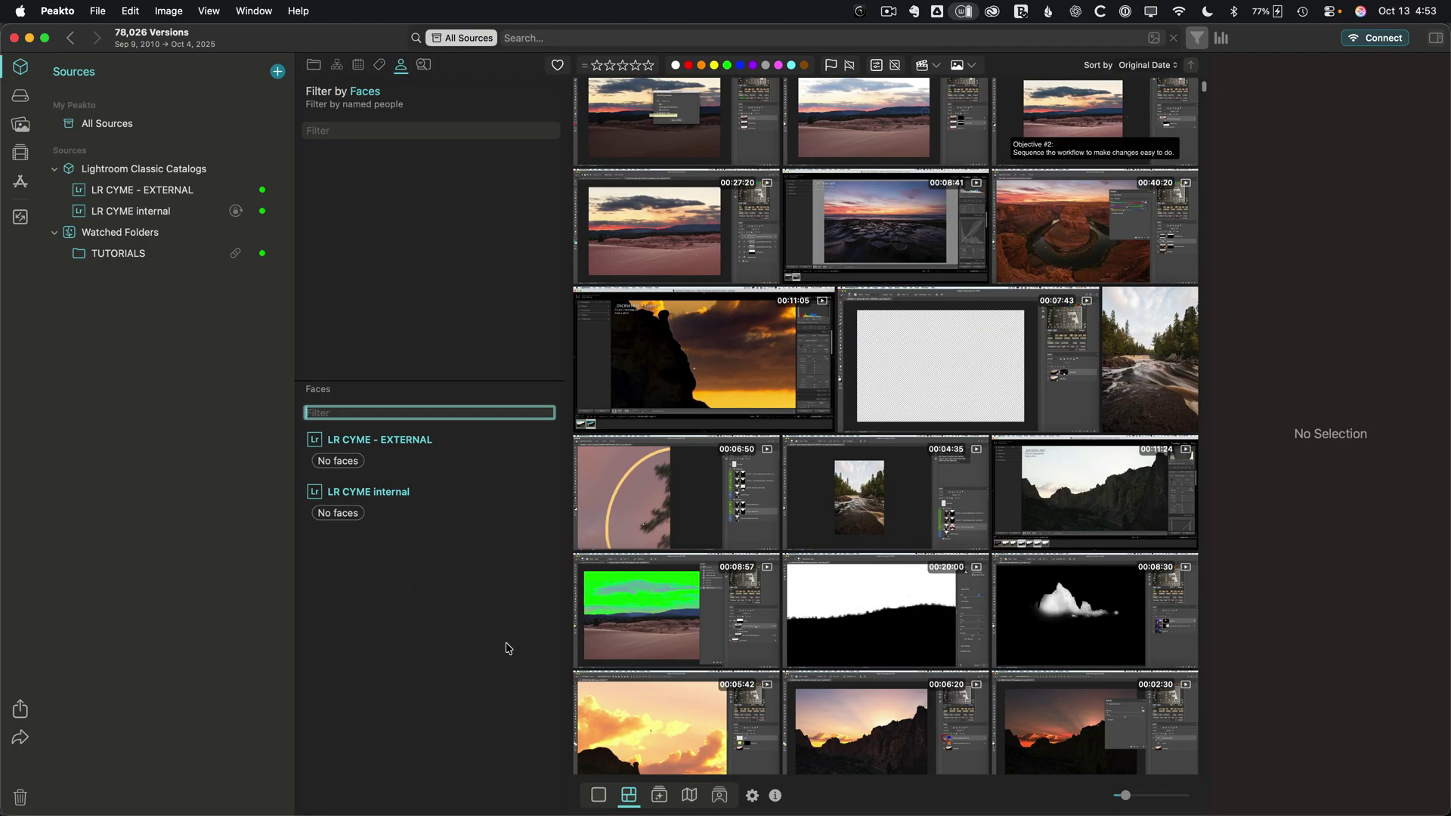
{"action": "left_click", "coordinate": [401, 72]}
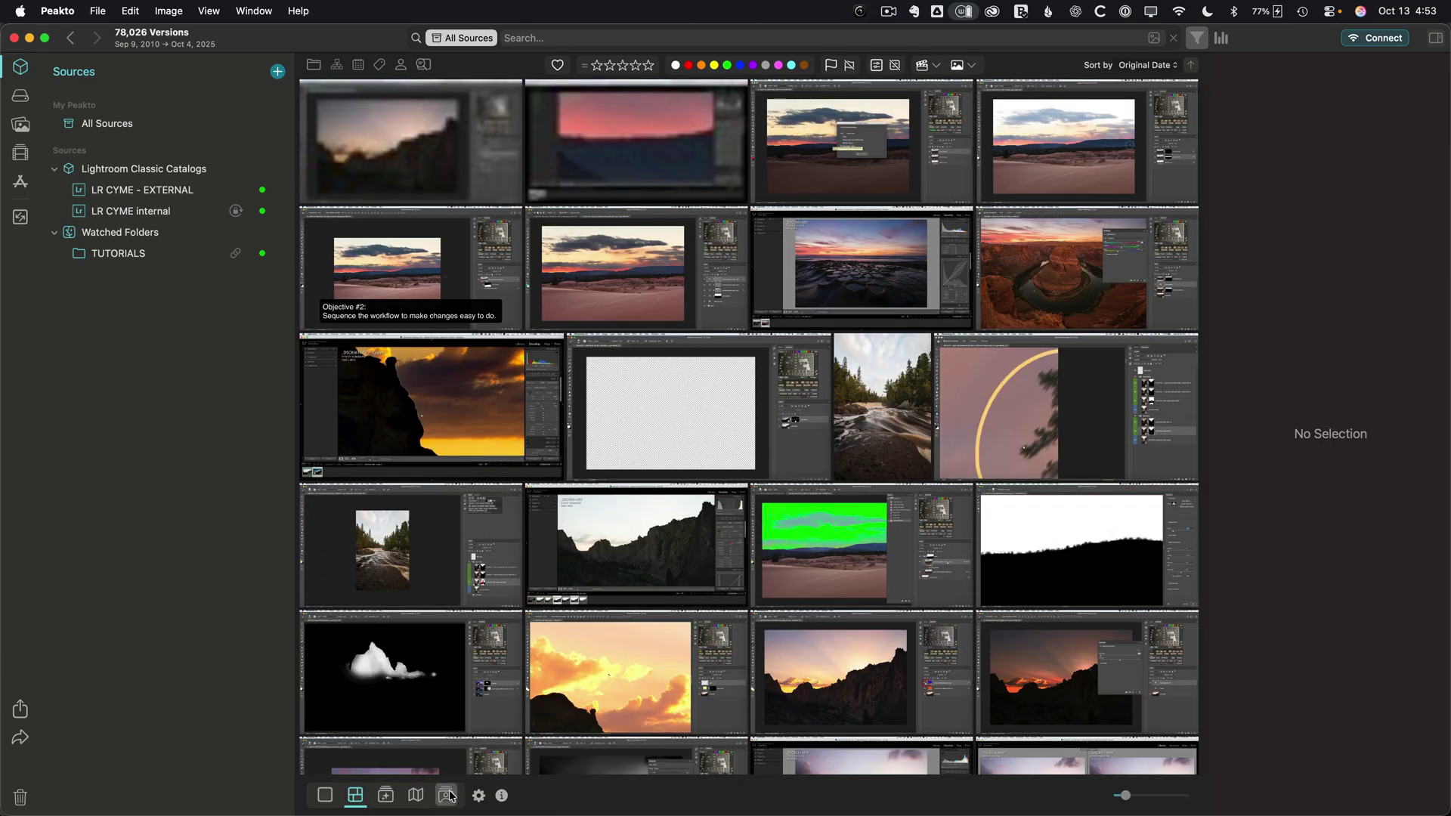
{"action": "left_click", "coordinate": [448, 795]}
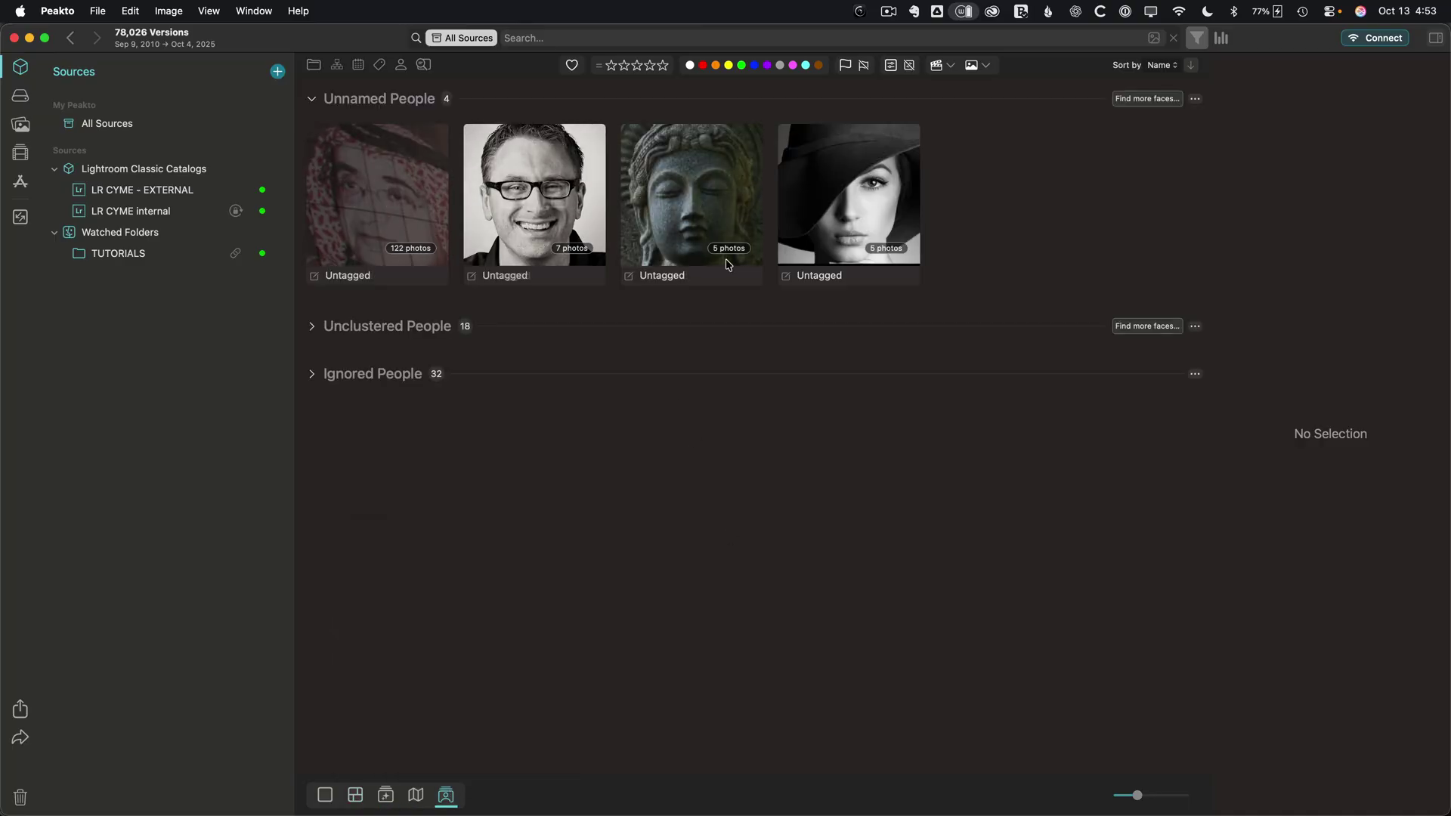
{"action": "mouse_move", "coordinate": [727, 264]}
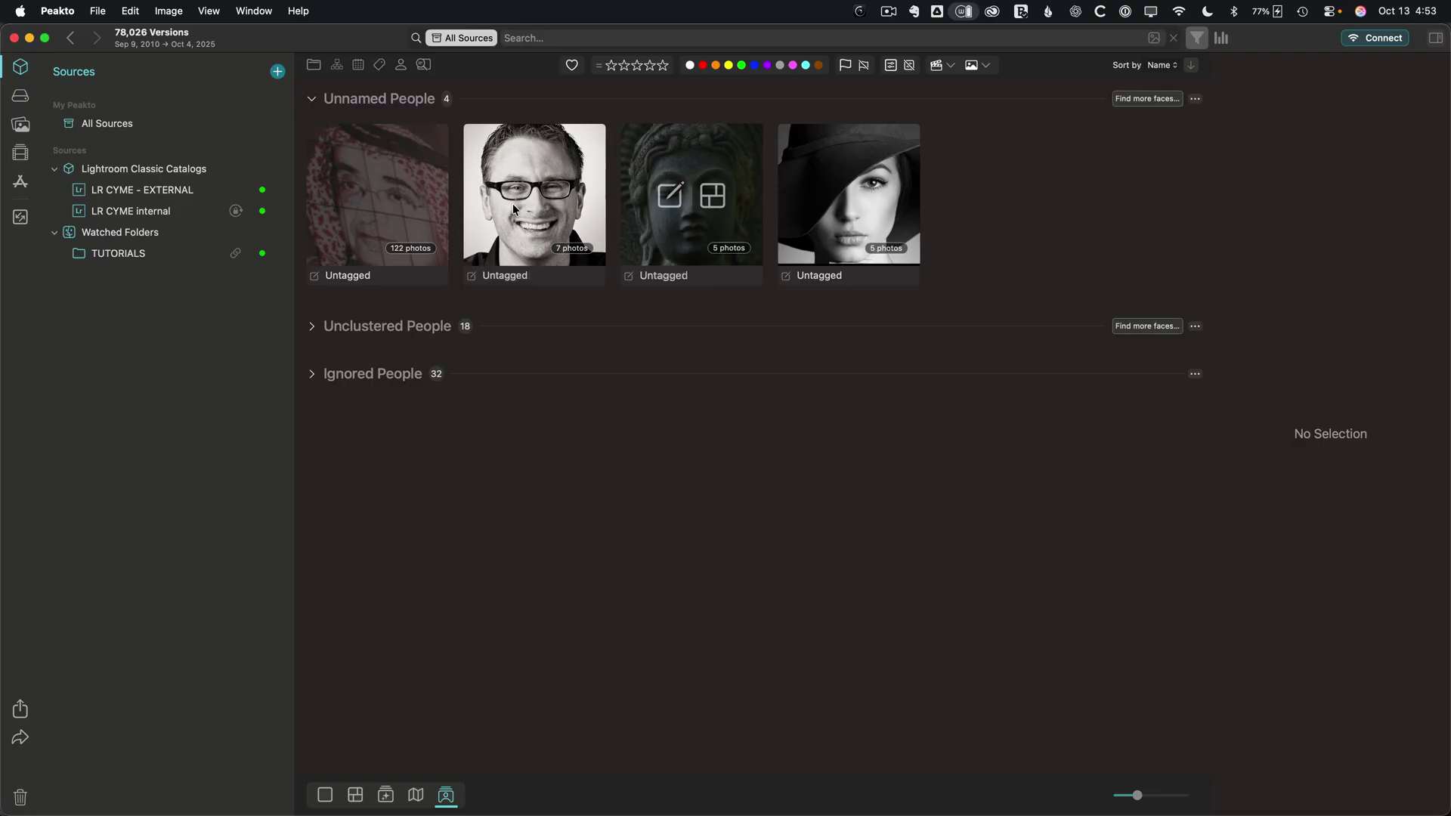
{"action": "mouse_move", "coordinate": [850, 208]}
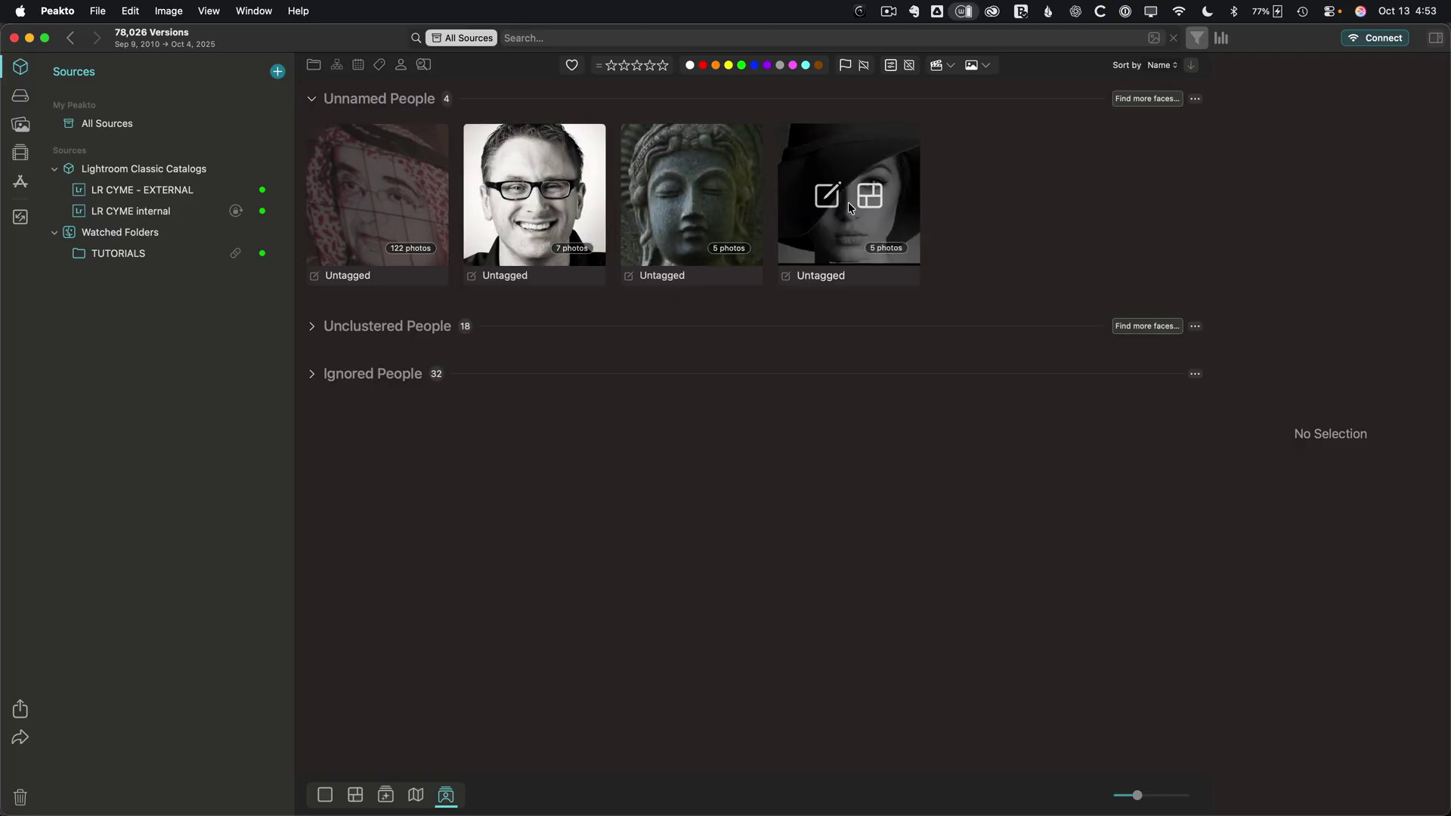
{"action": "mouse_move", "coordinate": [405, 218]}
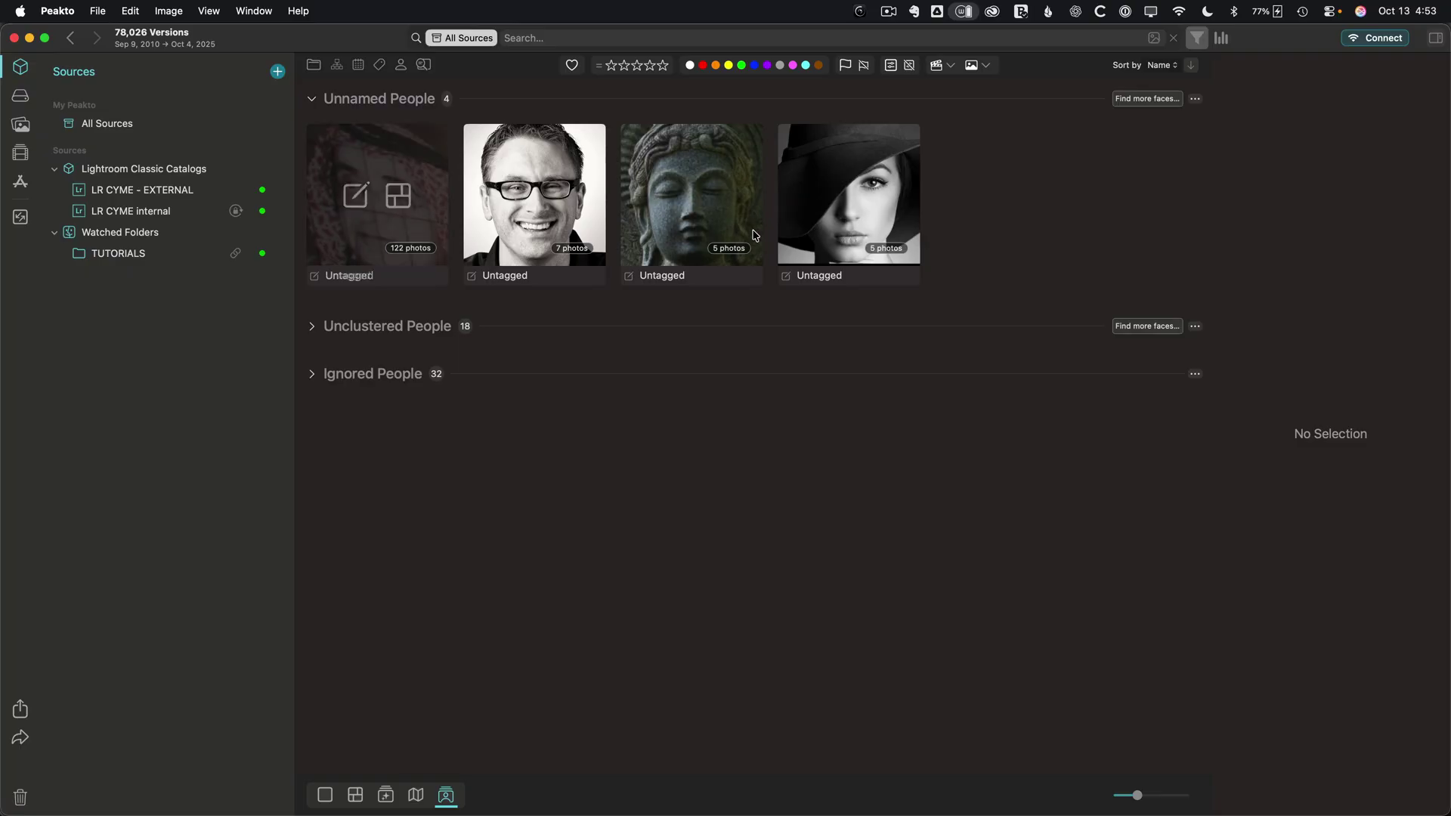
{"action": "mouse_move", "coordinate": [760, 237]}
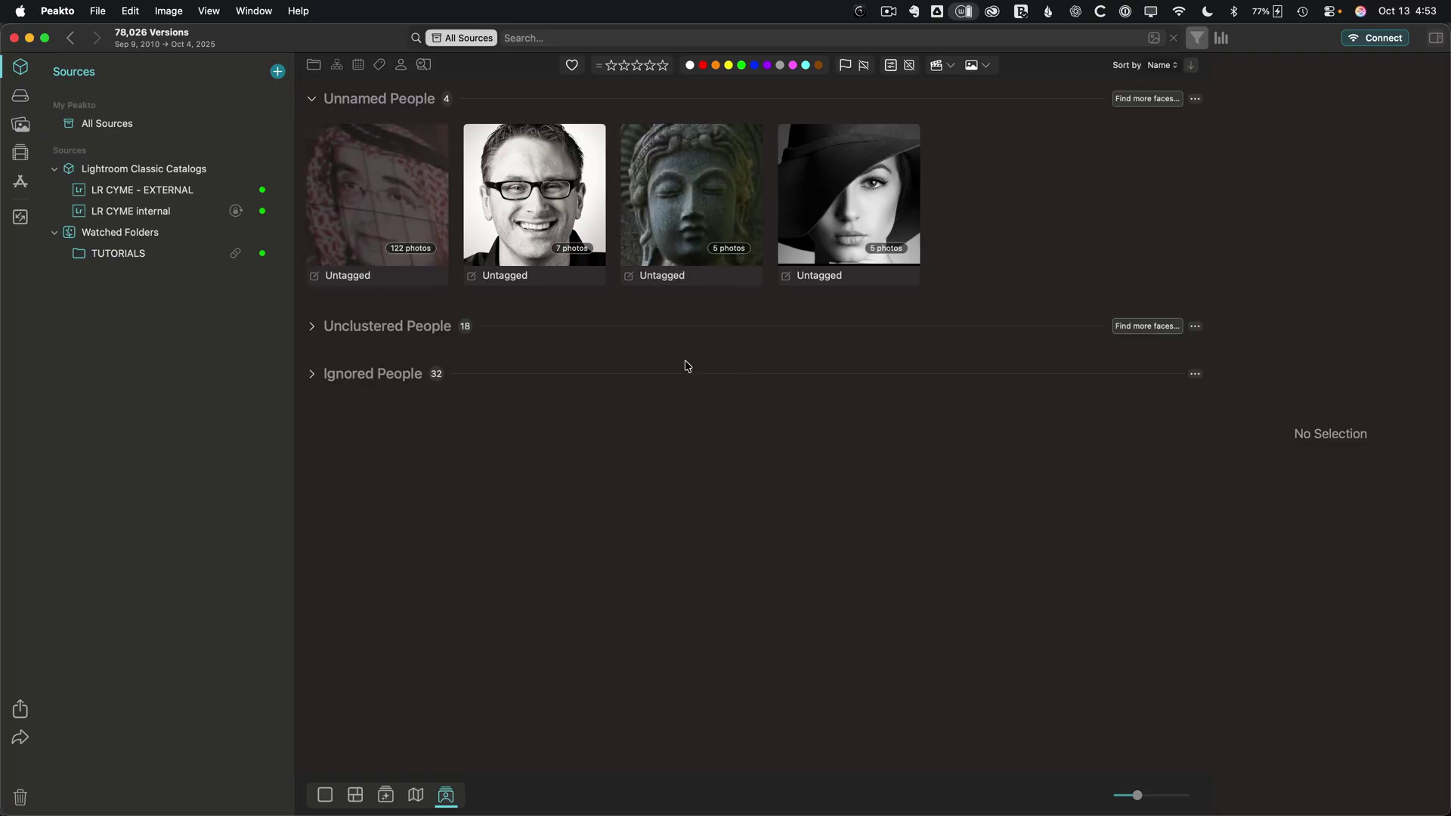
Show the photos of the unnamed man with glasses and open his black-and-white portrait in Lightroom Classic
{"action": "left_click", "coordinate": [555, 196]}
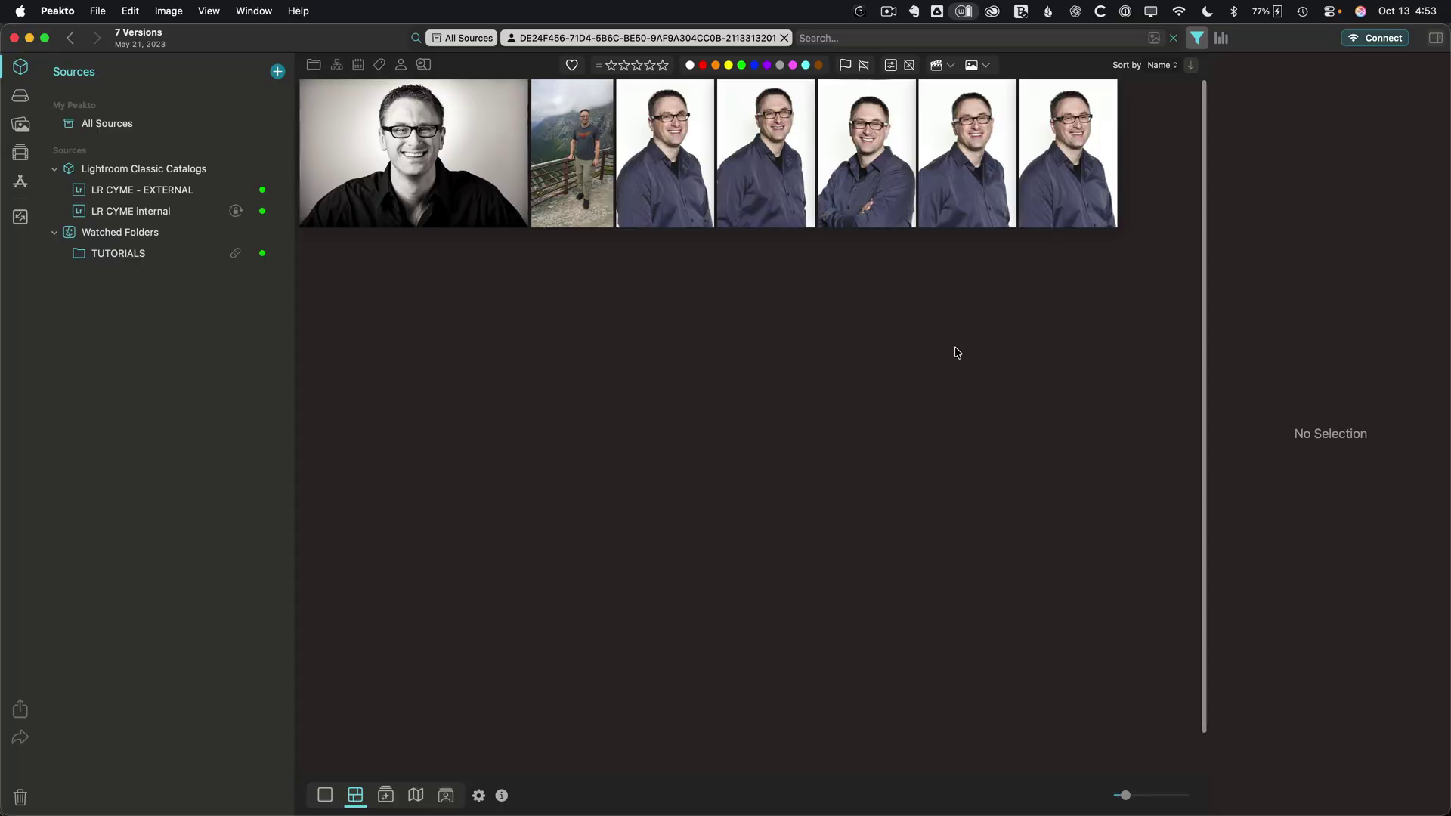
{"action": "left_click", "coordinate": [463, 179]}
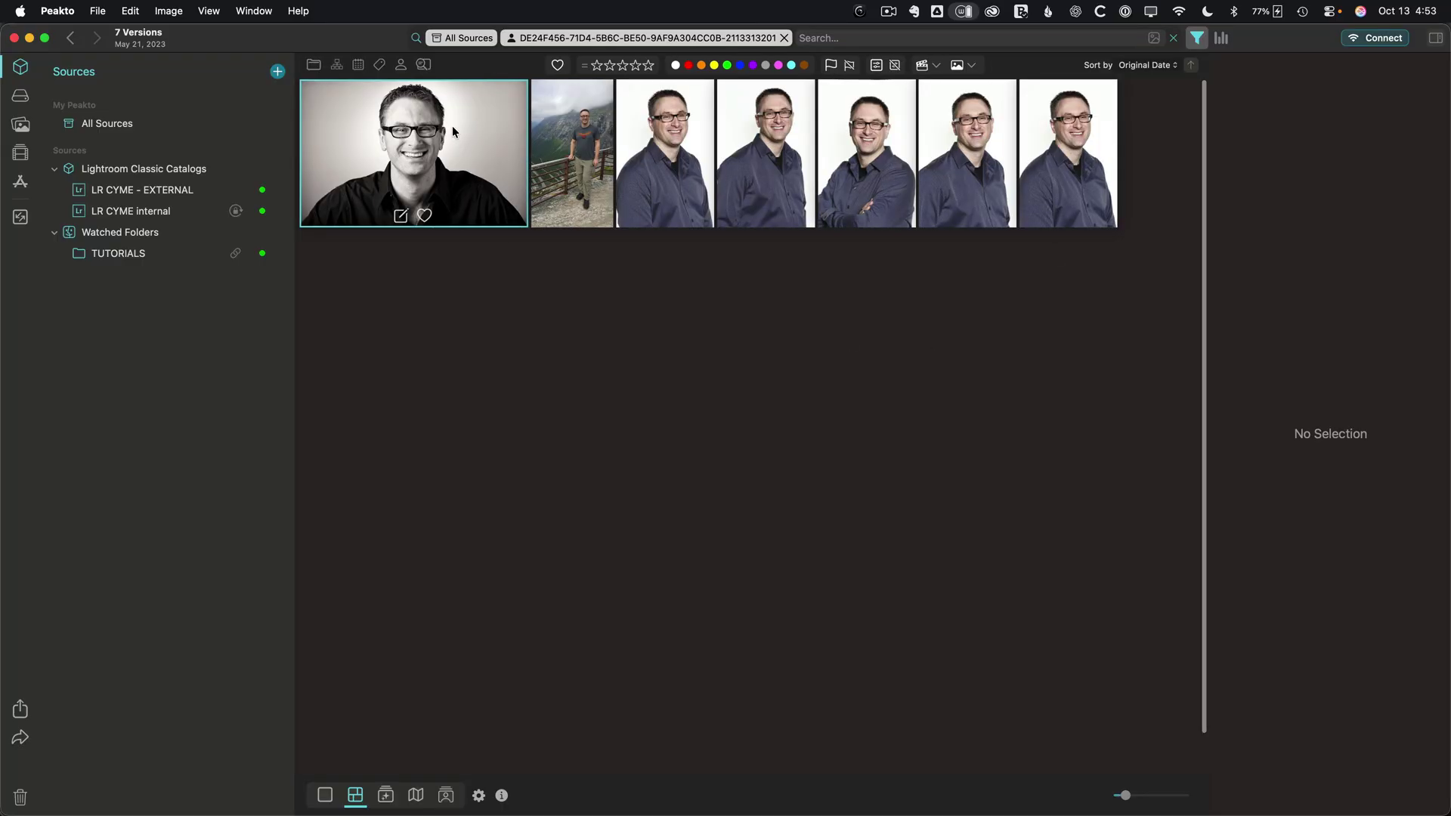
{"action": "double_click", "coordinate": [452, 132]}
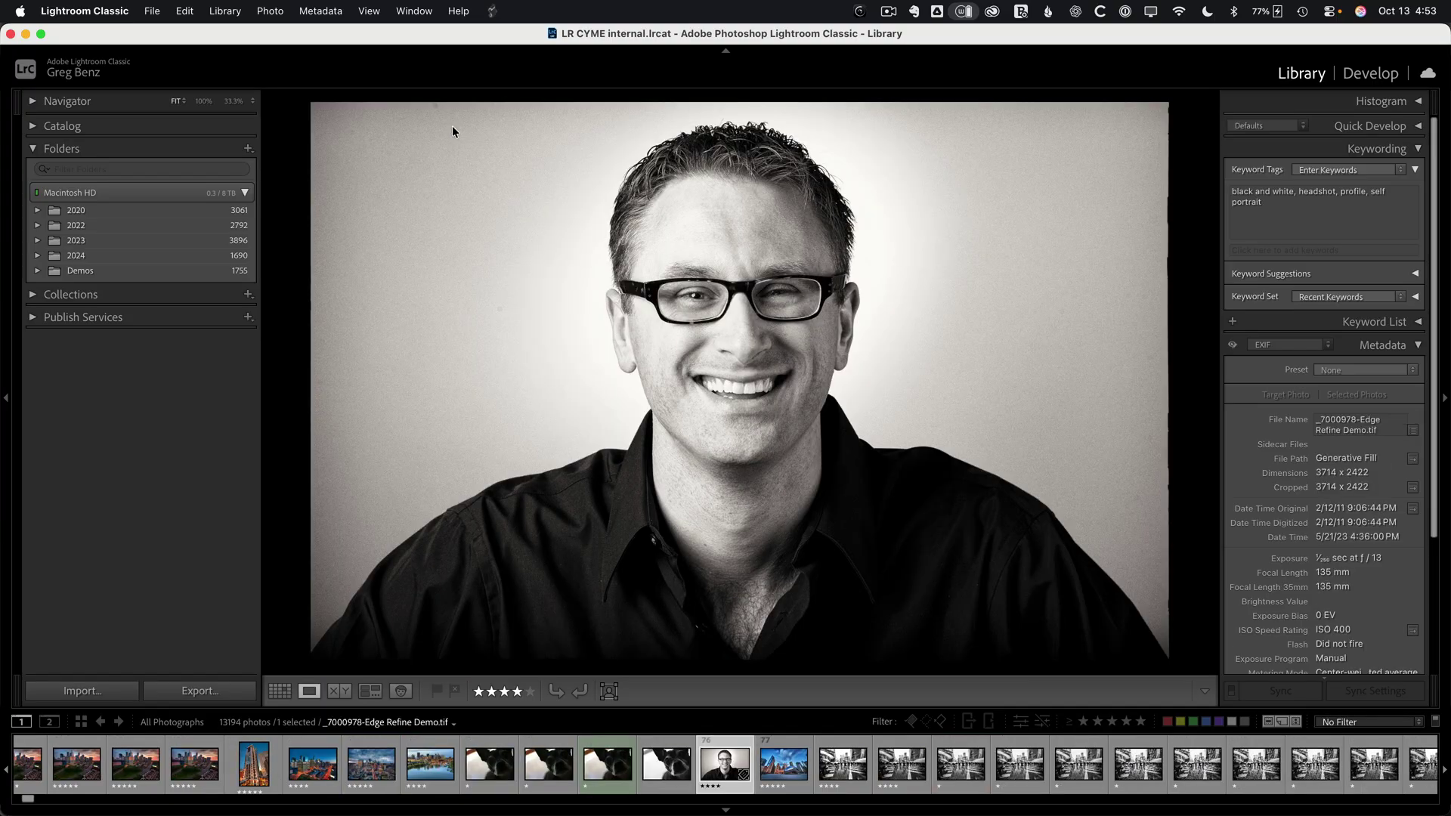
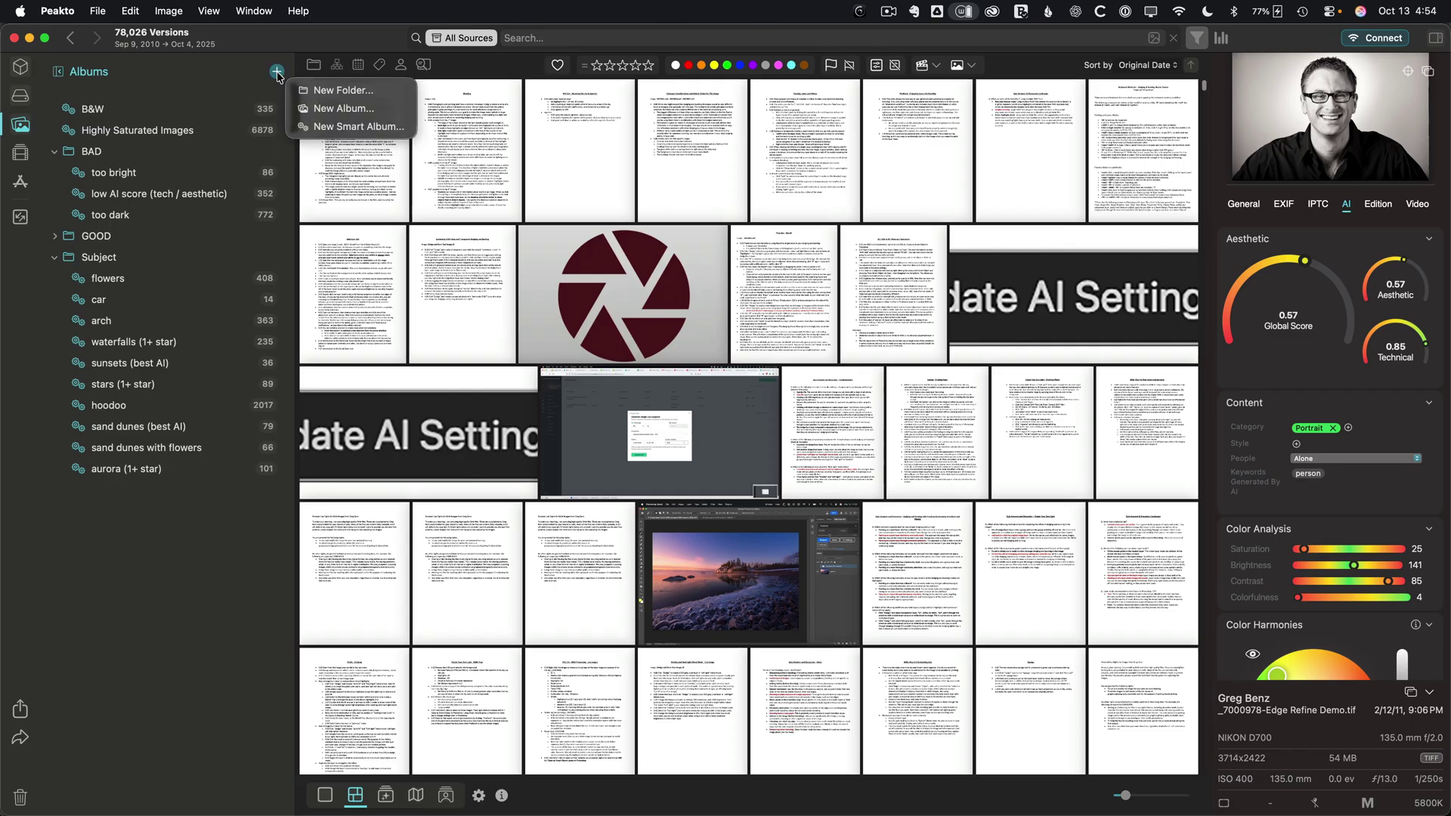
Check the template options for creating a new smart album, and leave without creating one
{"action": "left_click", "coordinate": [323, 124]}
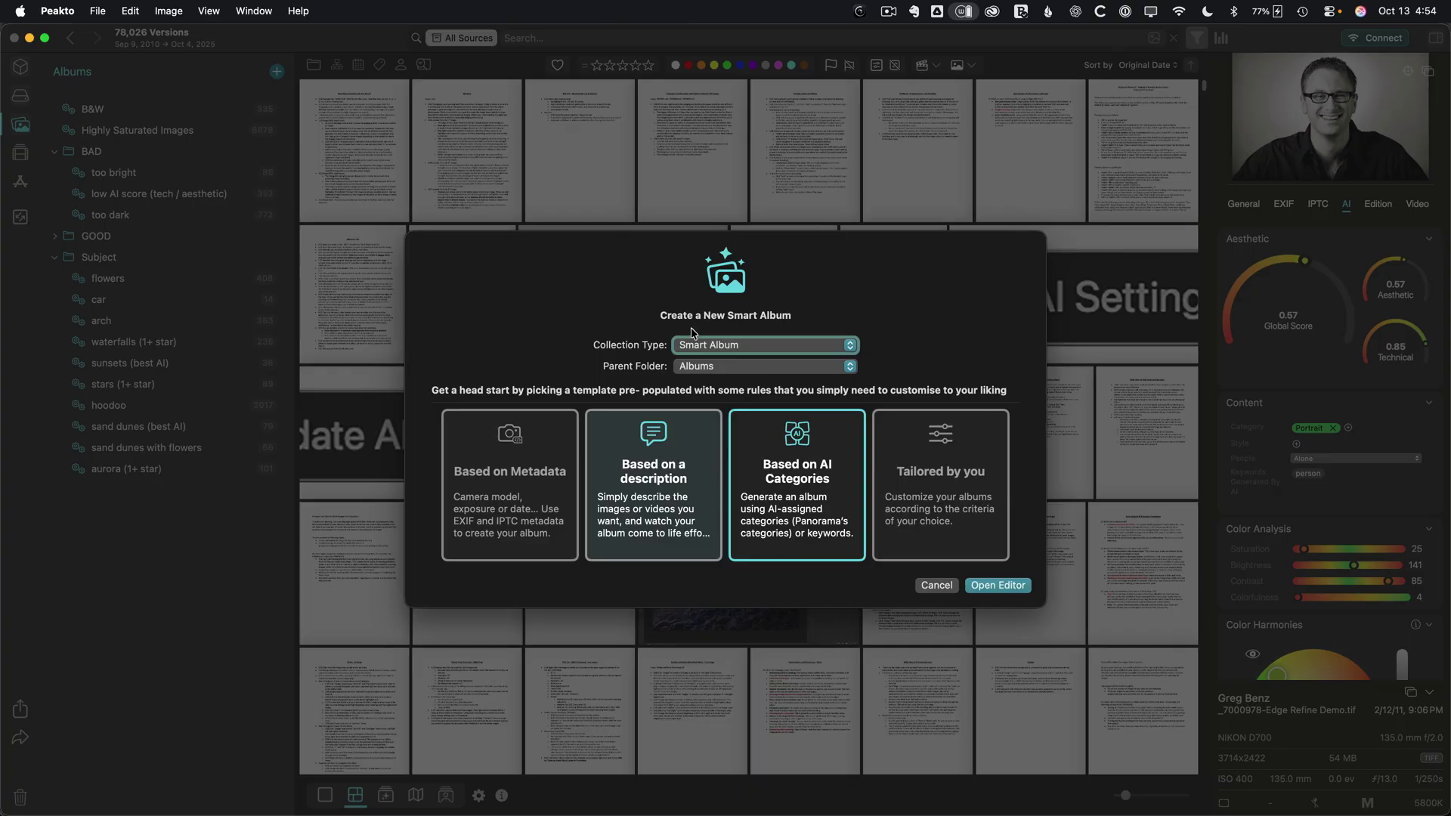
{"action": "left_click", "coordinate": [936, 585]}
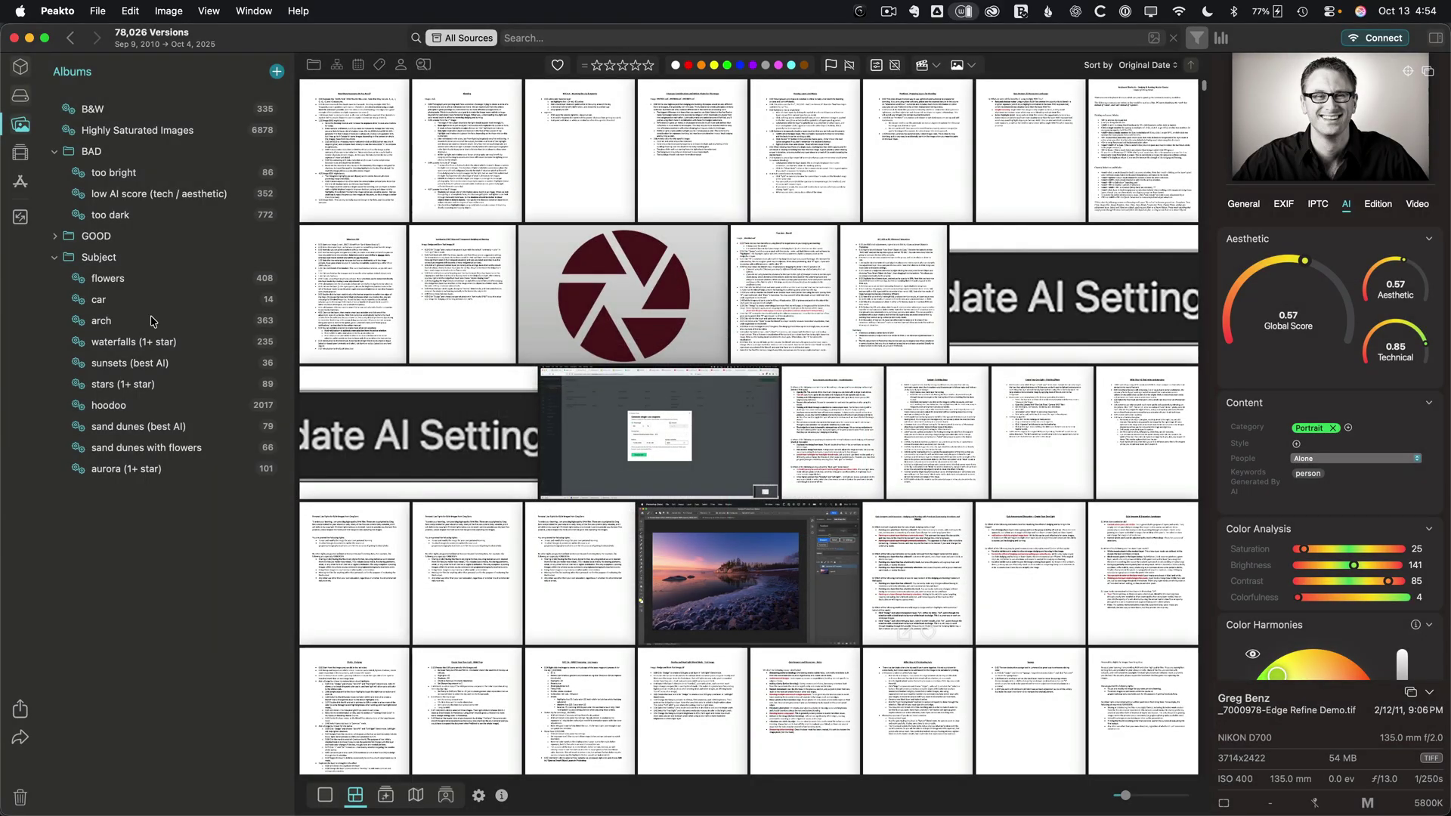
Show the arch smart album, view only its images rated 2 stars or higher, and remove the rating filter
{"action": "left_click", "coordinate": [111, 320]}
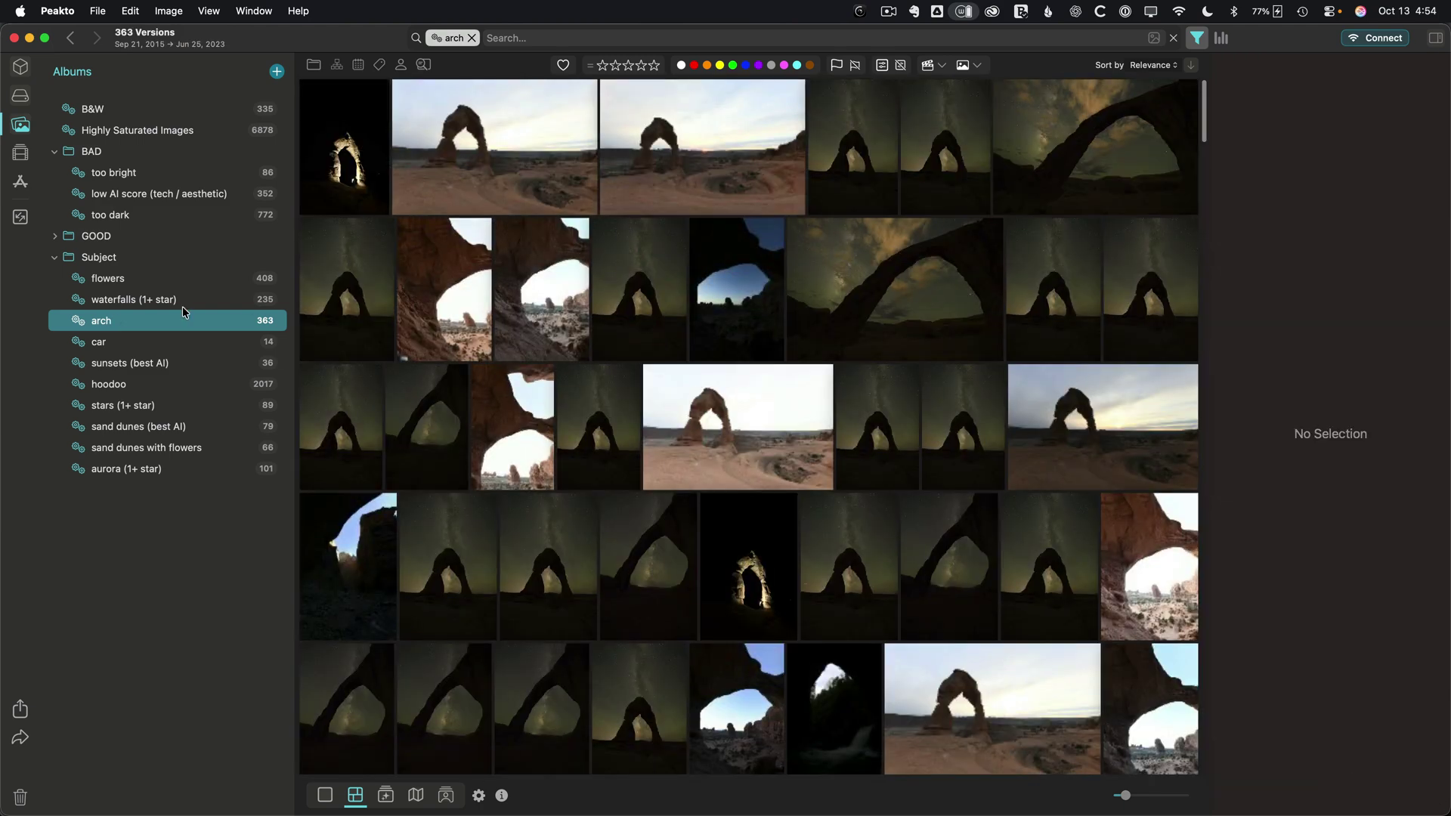
{"action": "mouse_move", "coordinate": [938, 605]}
{"action": "left_click", "coordinate": [616, 66]}
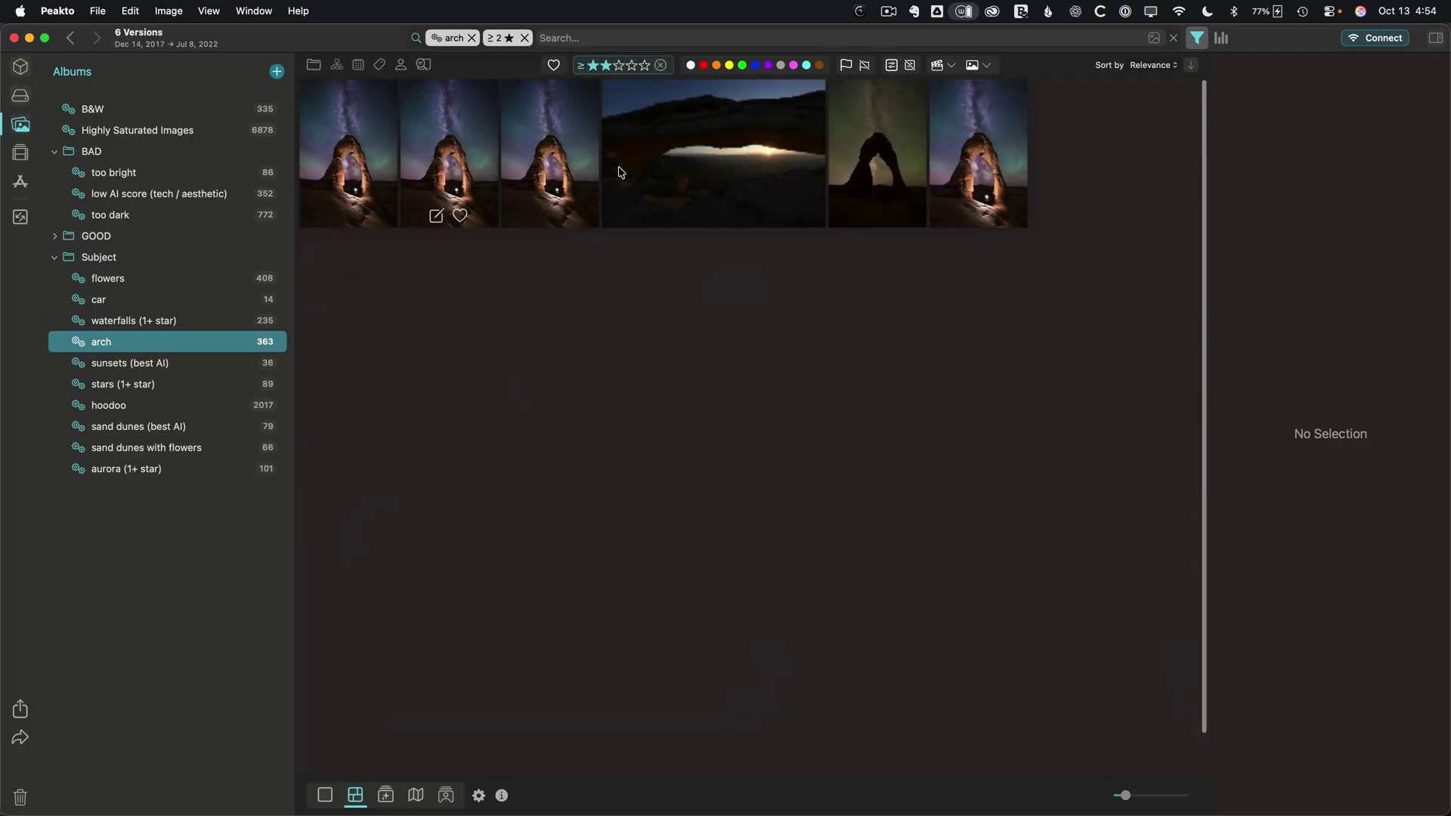
{"action": "mouse_move", "coordinate": [666, 182]}
{"action": "left_click", "coordinate": [524, 37]}
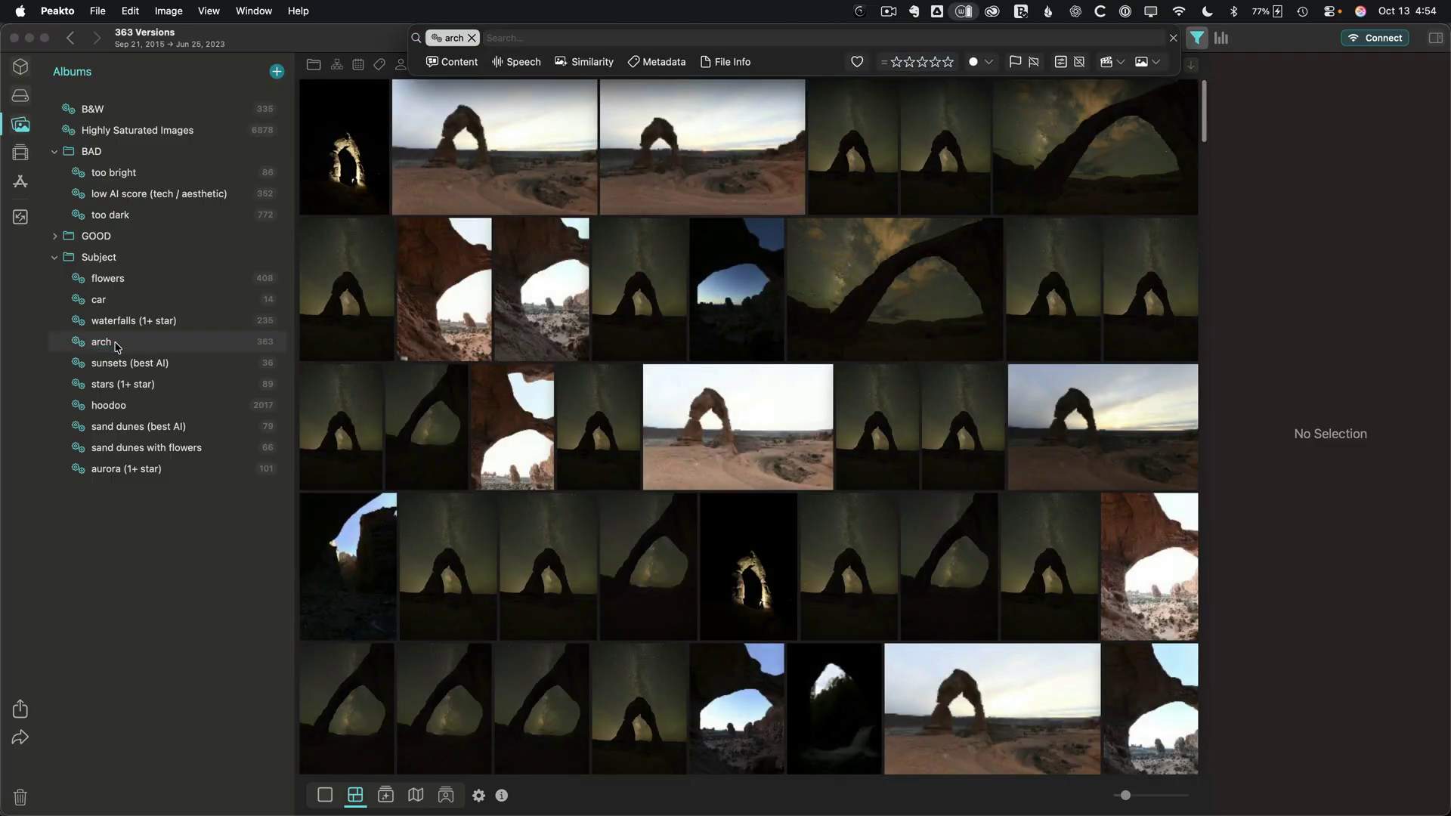
Examine the description and rules of the arch smart album, and leave them unedited
{"action": "double_click", "coordinate": [108, 345]}
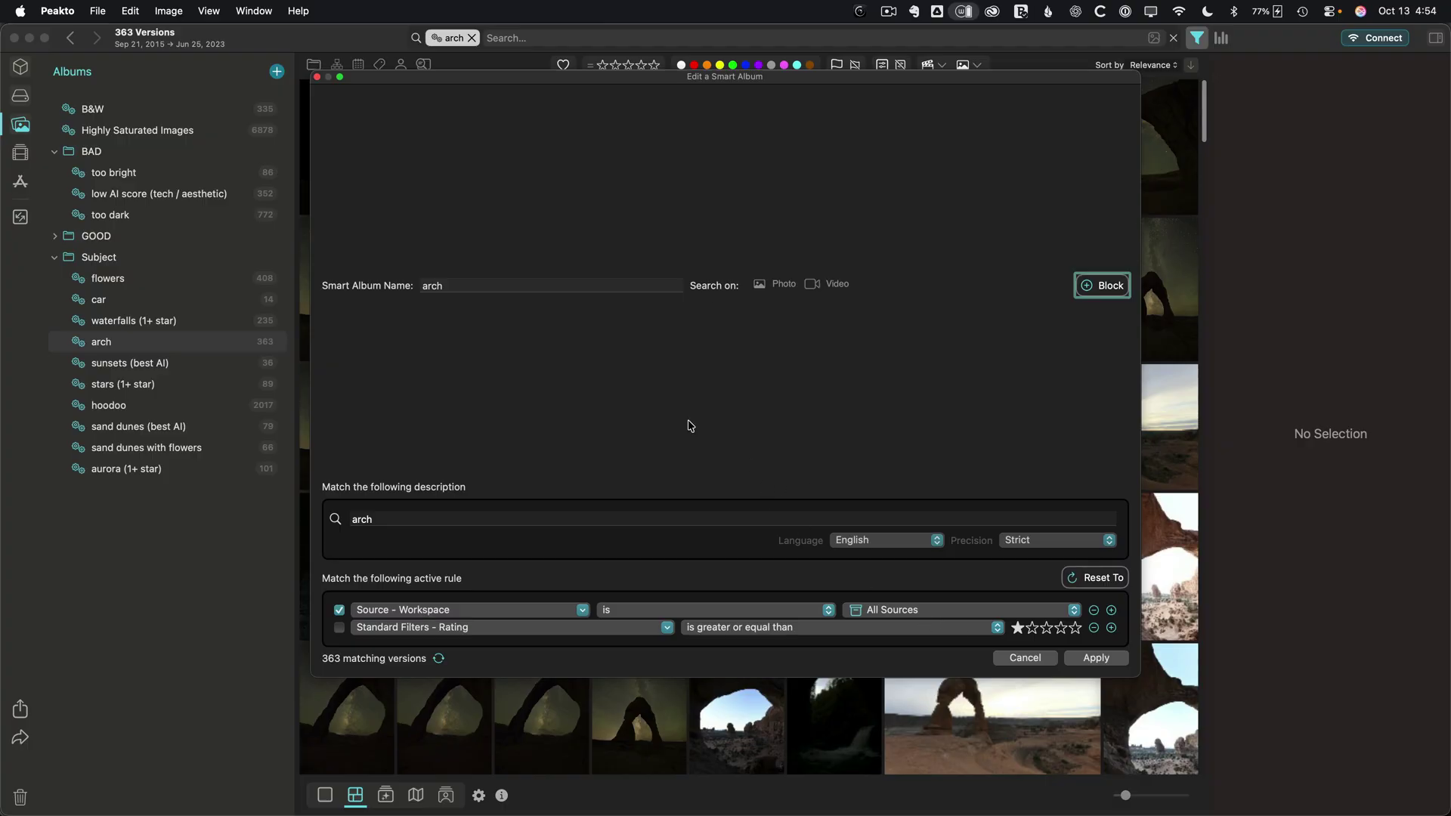
{"action": "left_click", "coordinate": [500, 33]}
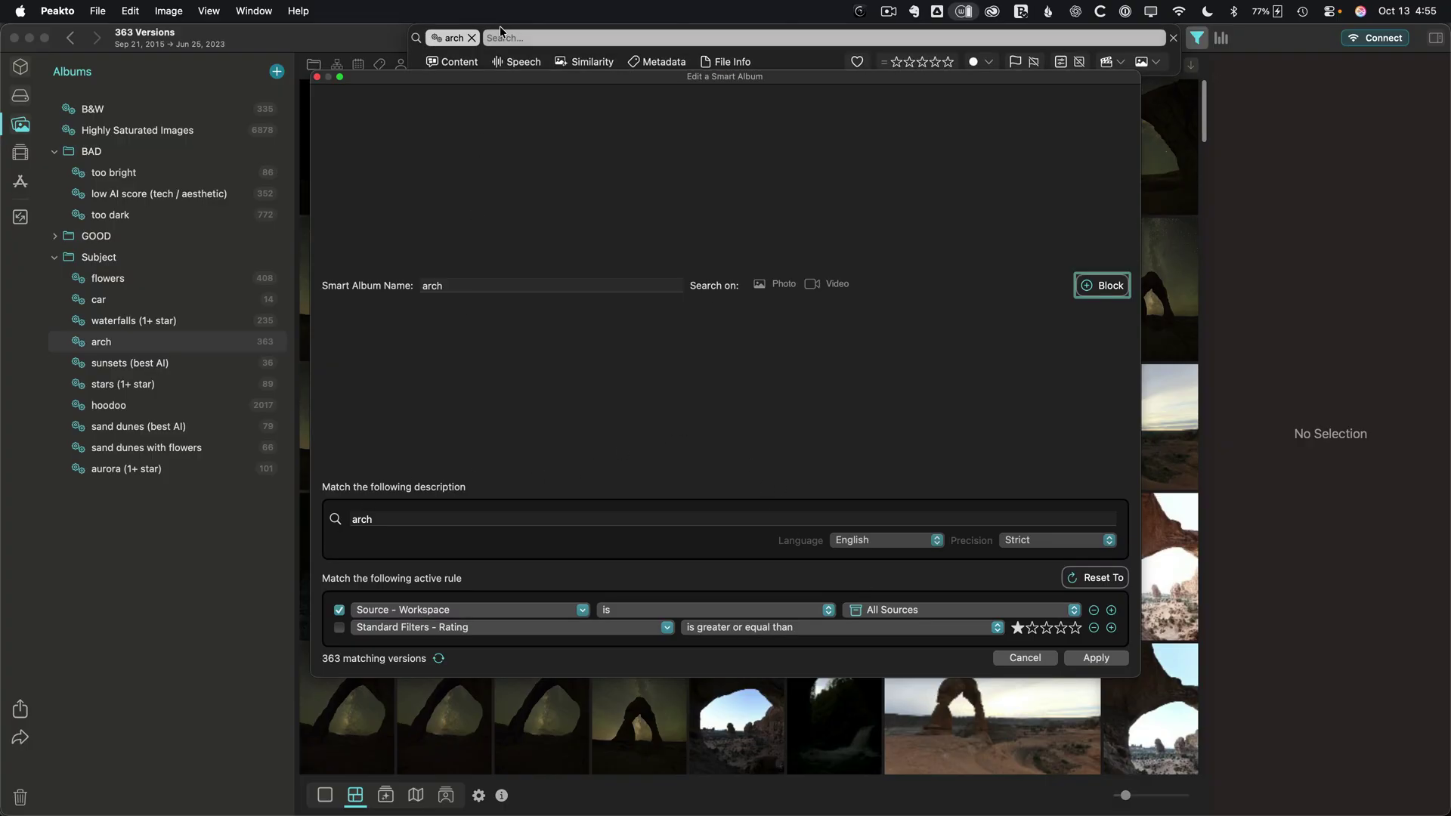
{"action": "left_click", "coordinate": [1024, 658]}
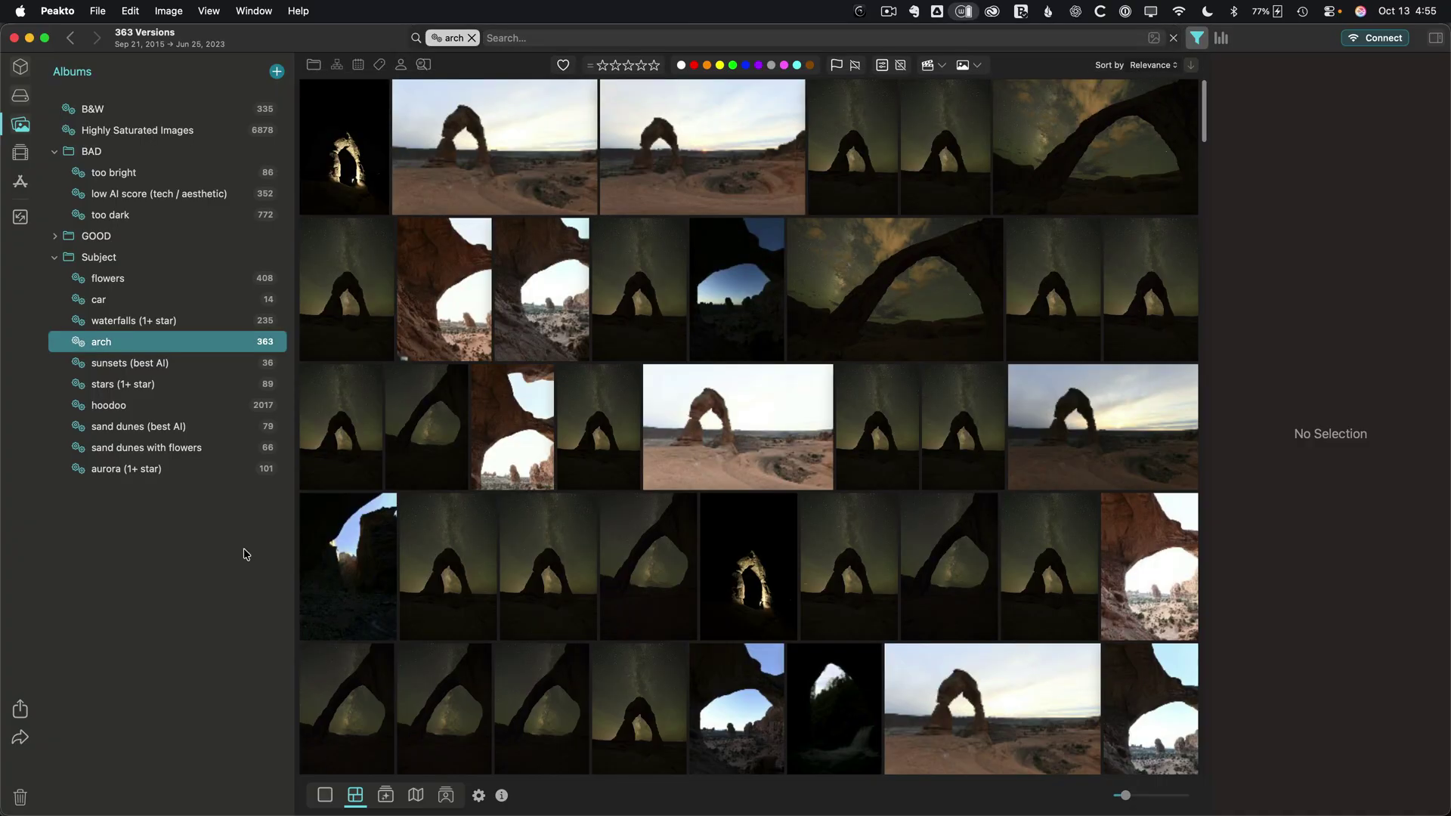
Examine the waterfalls (1+ star) smart album's rules, including the available criteria and the all/any/none matching choices, without applying changes
{"action": "double_click", "coordinate": [146, 321]}
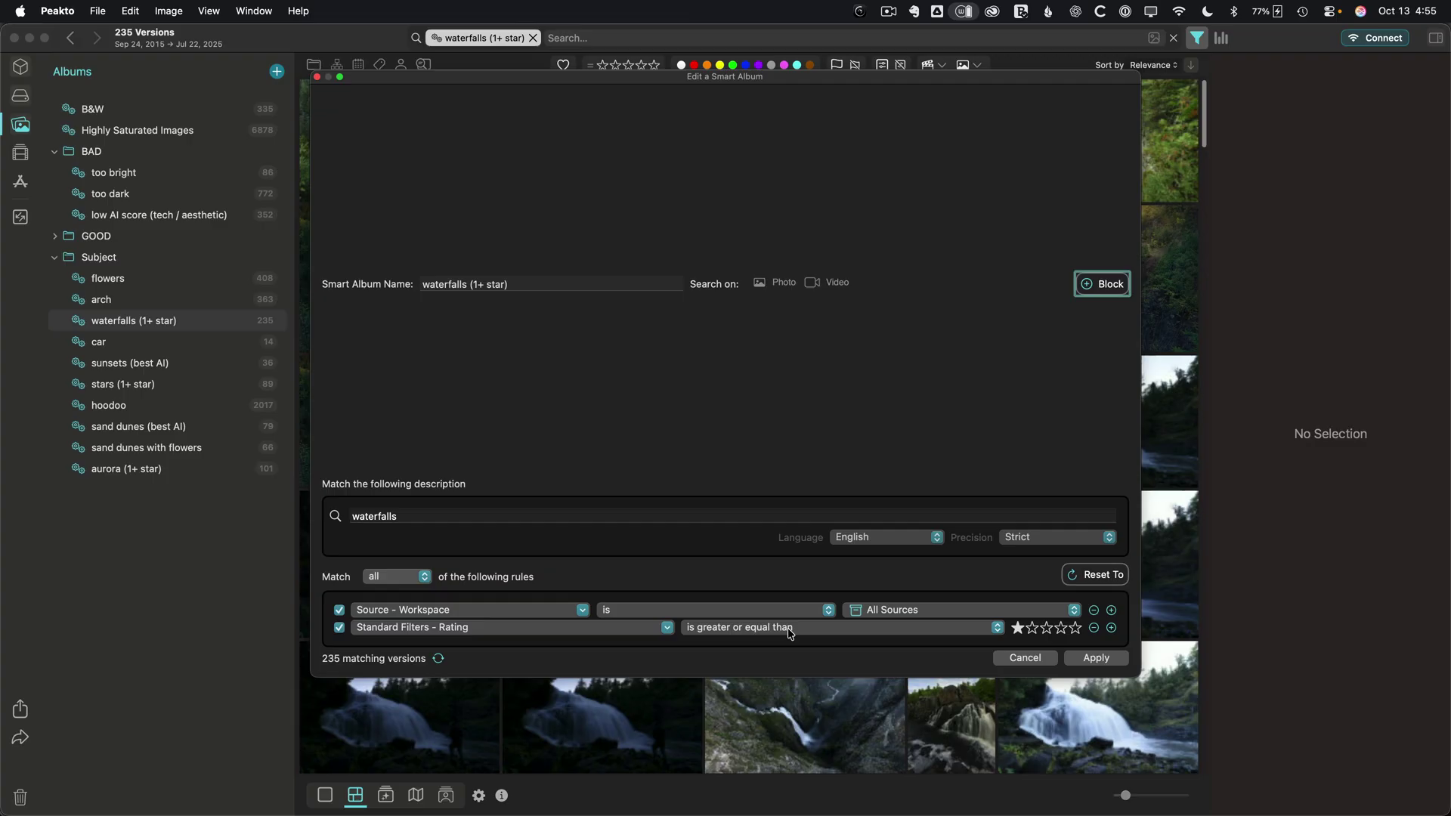
{"action": "left_click", "coordinate": [468, 628]}
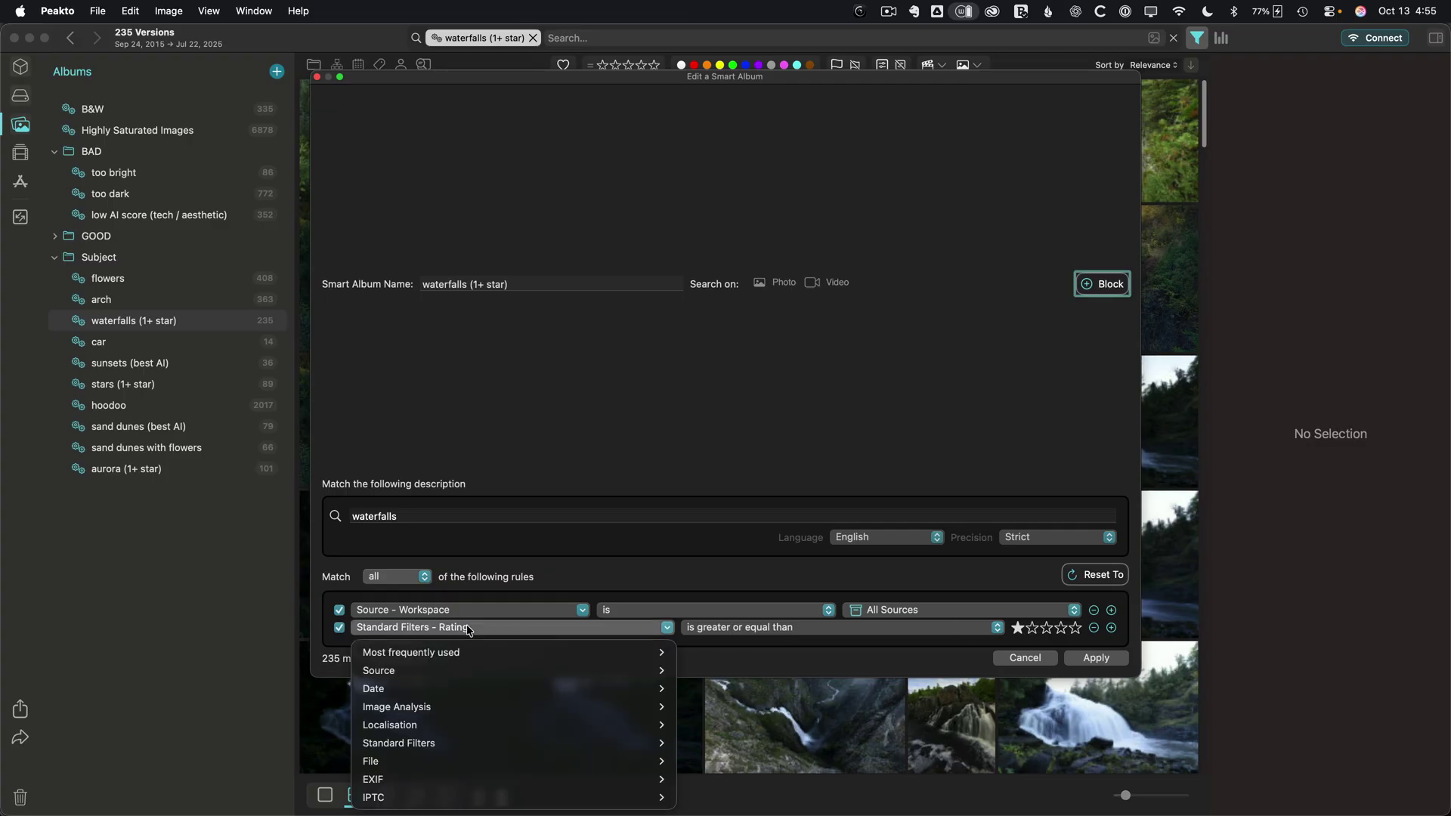
{"action": "mouse_move", "coordinate": [465, 648]}
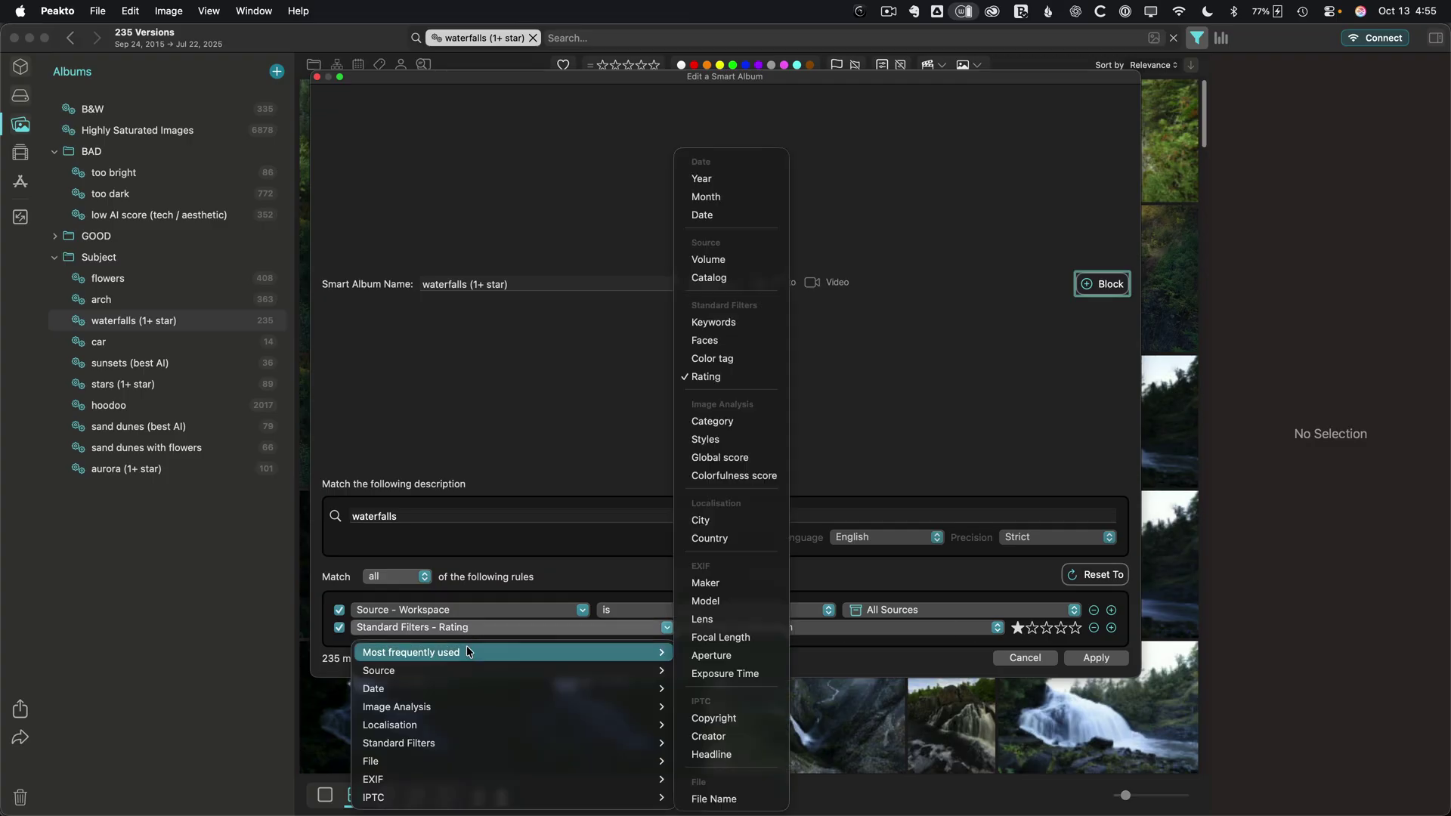
{"action": "left_click", "coordinate": [724, 378]}
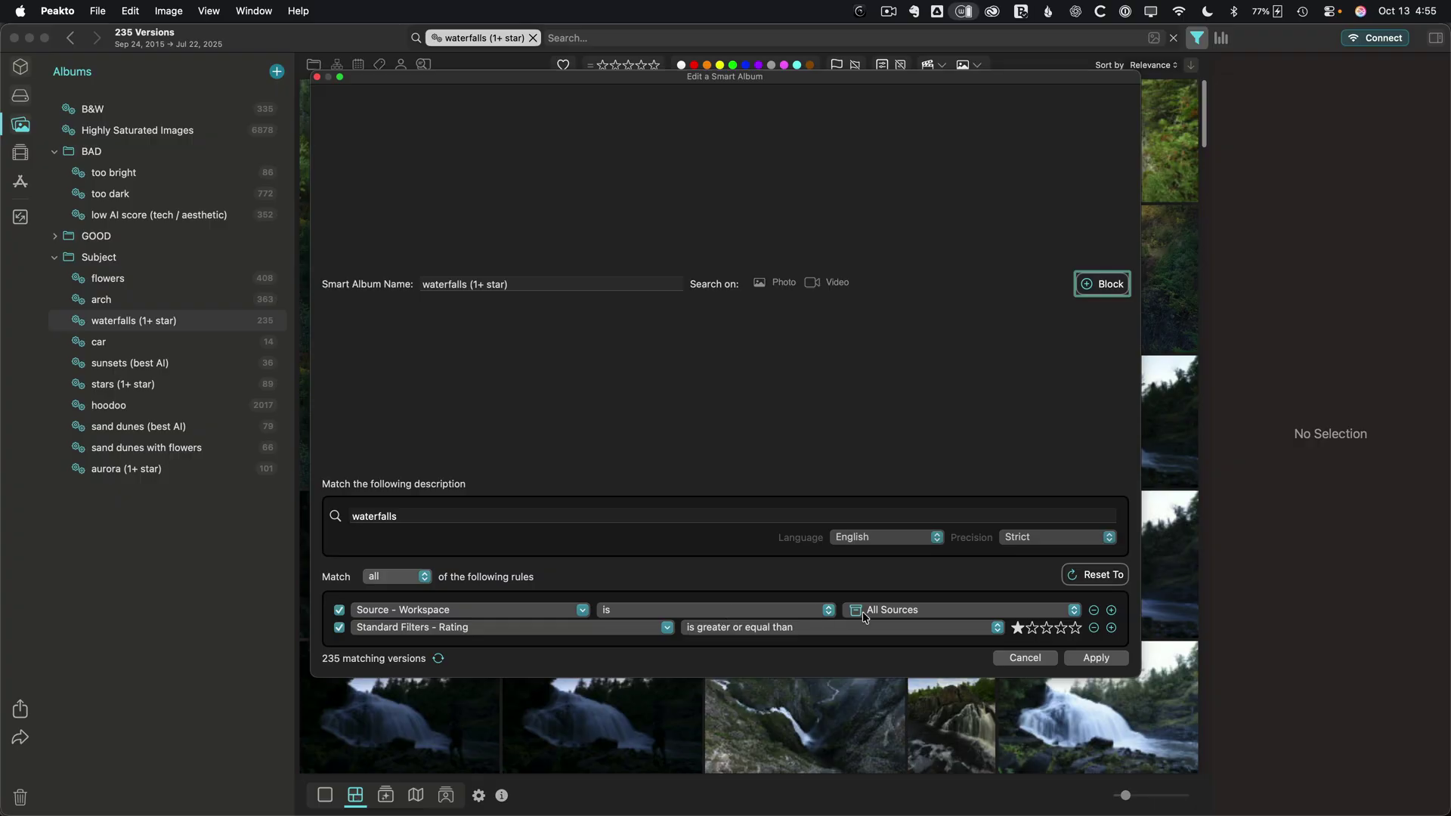
{"action": "left_click", "coordinate": [410, 579]}
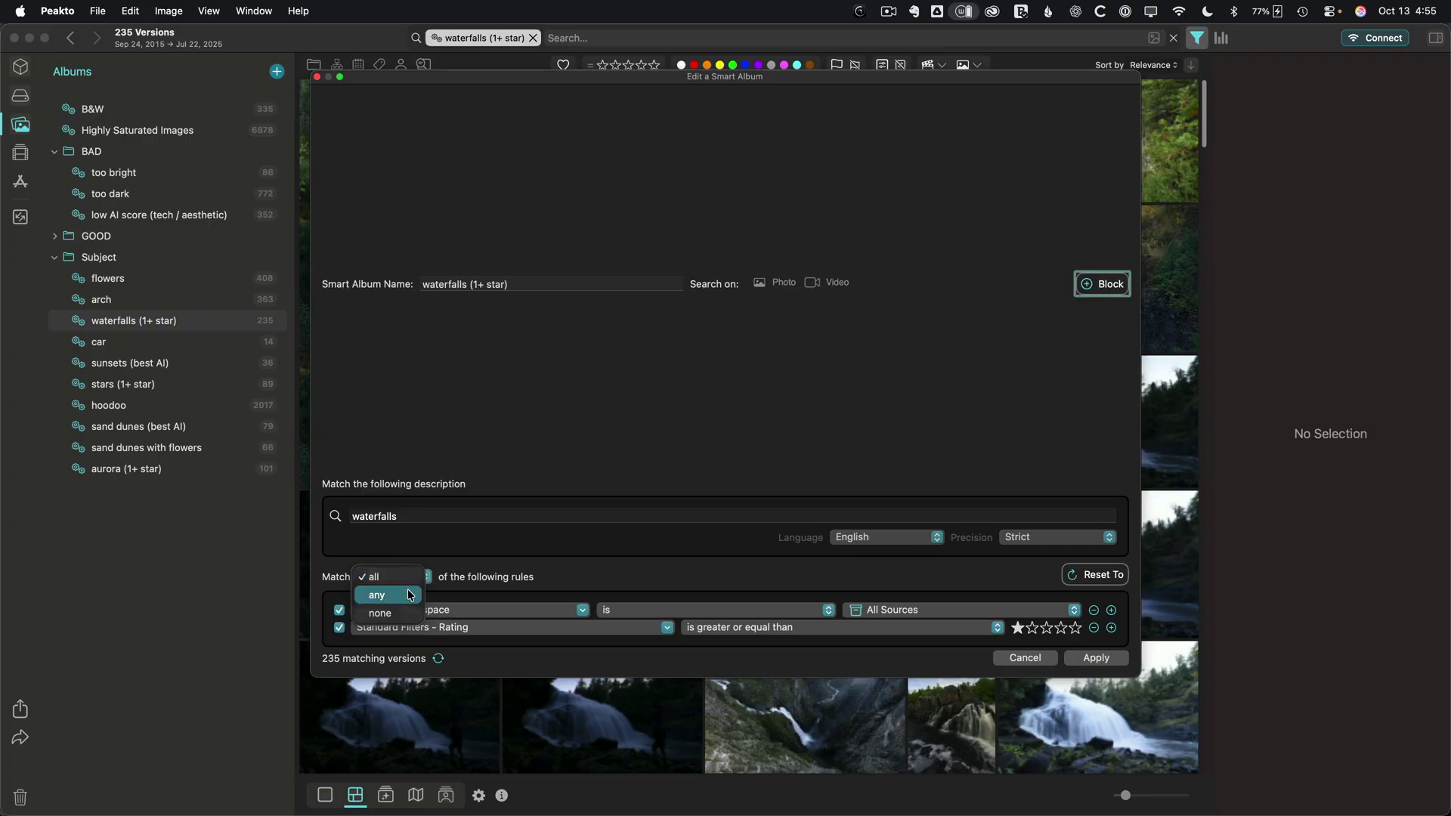
{"action": "left_click", "coordinate": [431, 590]}
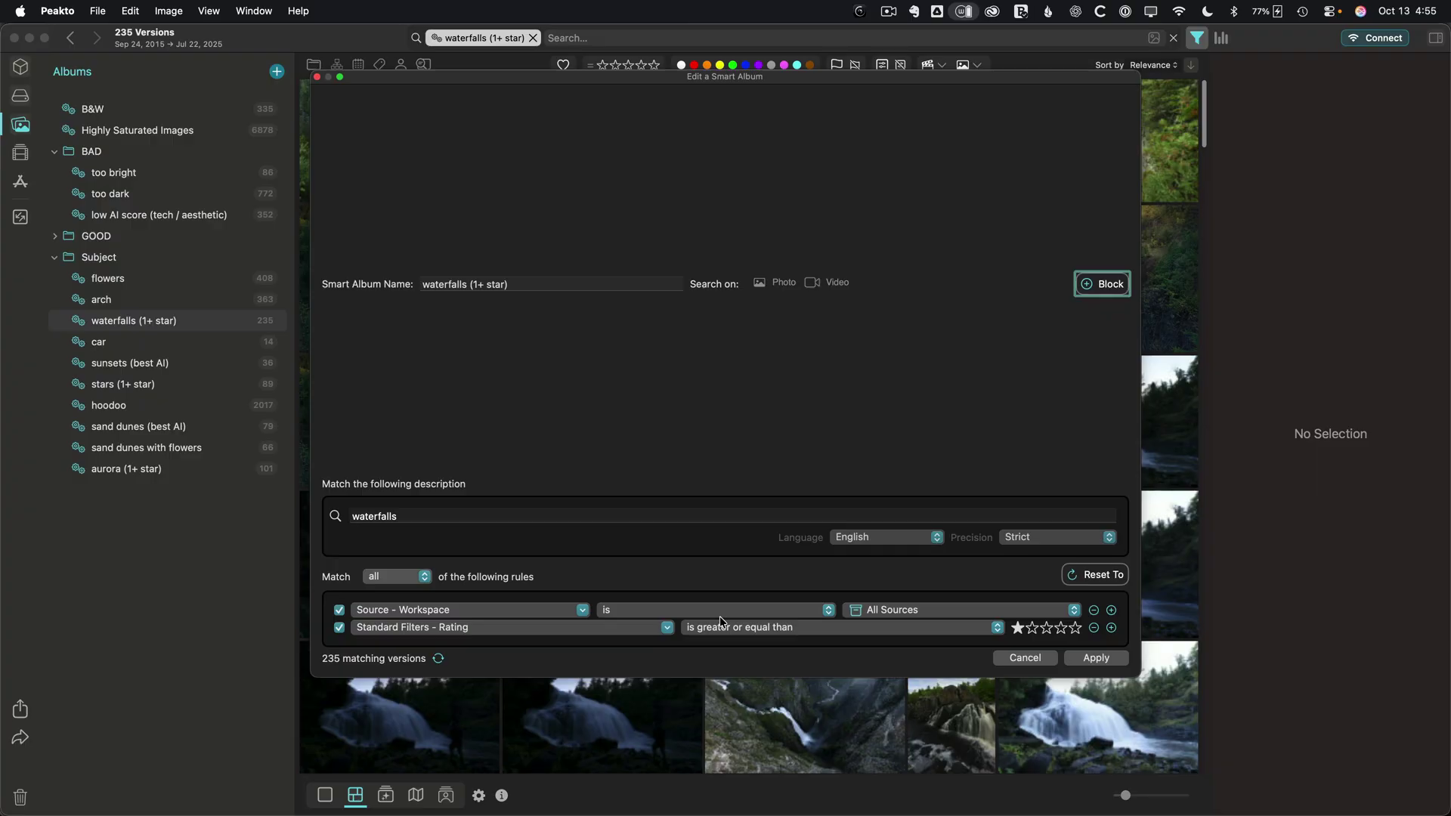
{"action": "left_click", "coordinate": [1016, 657]}
View the contents of the stars (1+ star) and sand dunes with flowers smart albums
{"action": "mouse_move", "coordinate": [547, 210]}
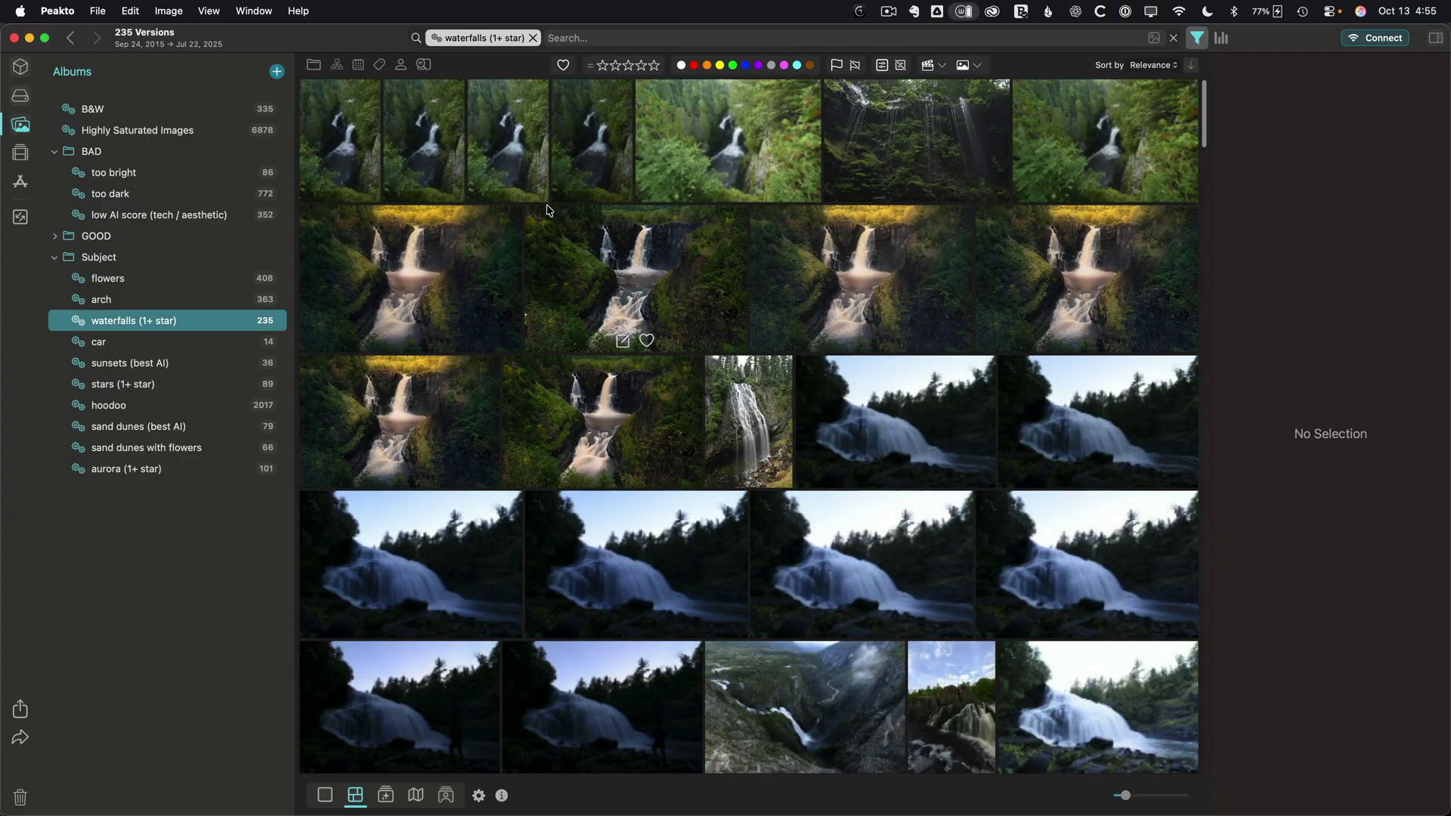
{"action": "left_click", "coordinate": [175, 385]}
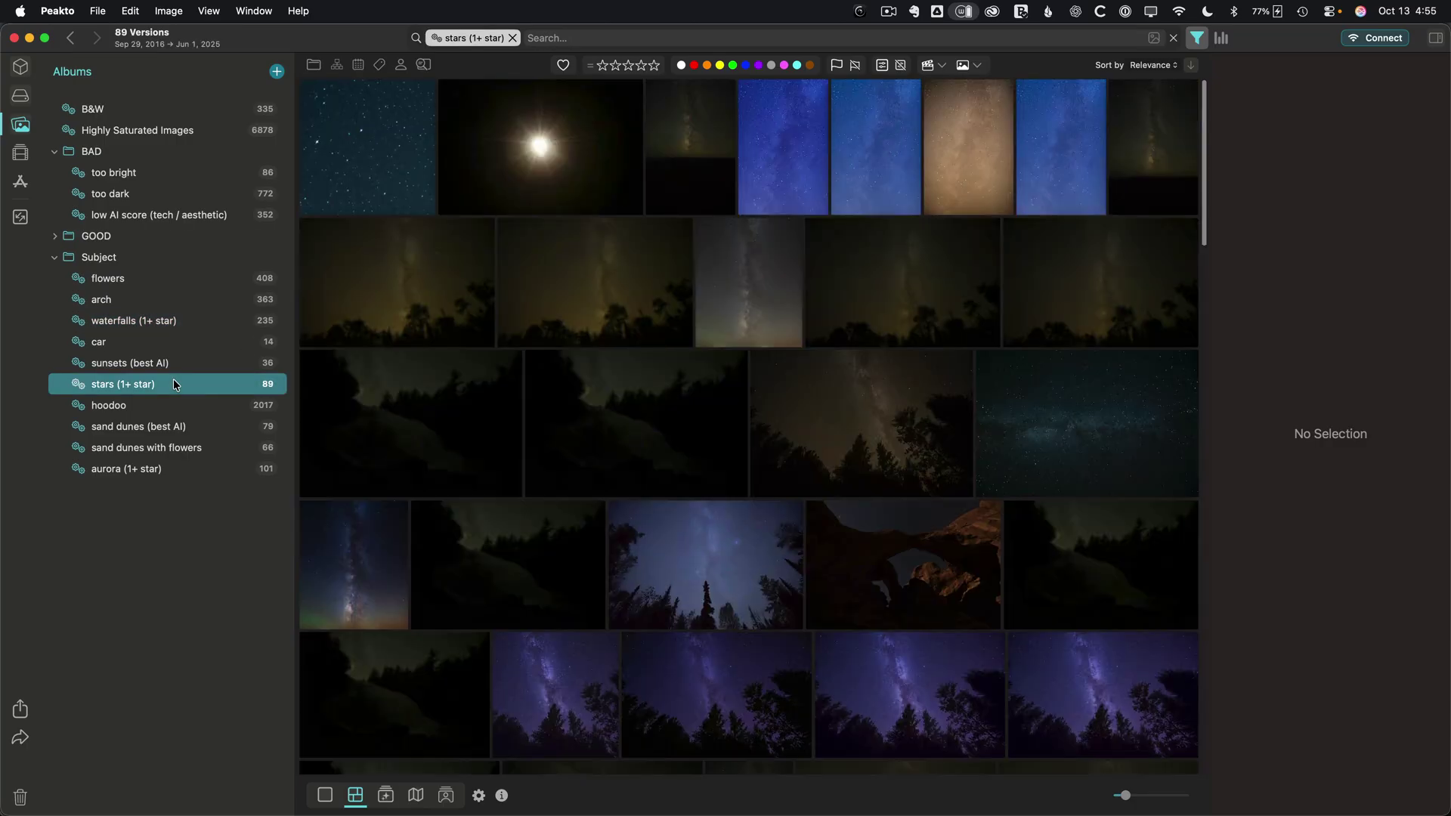
{"action": "left_click", "coordinate": [190, 448]}
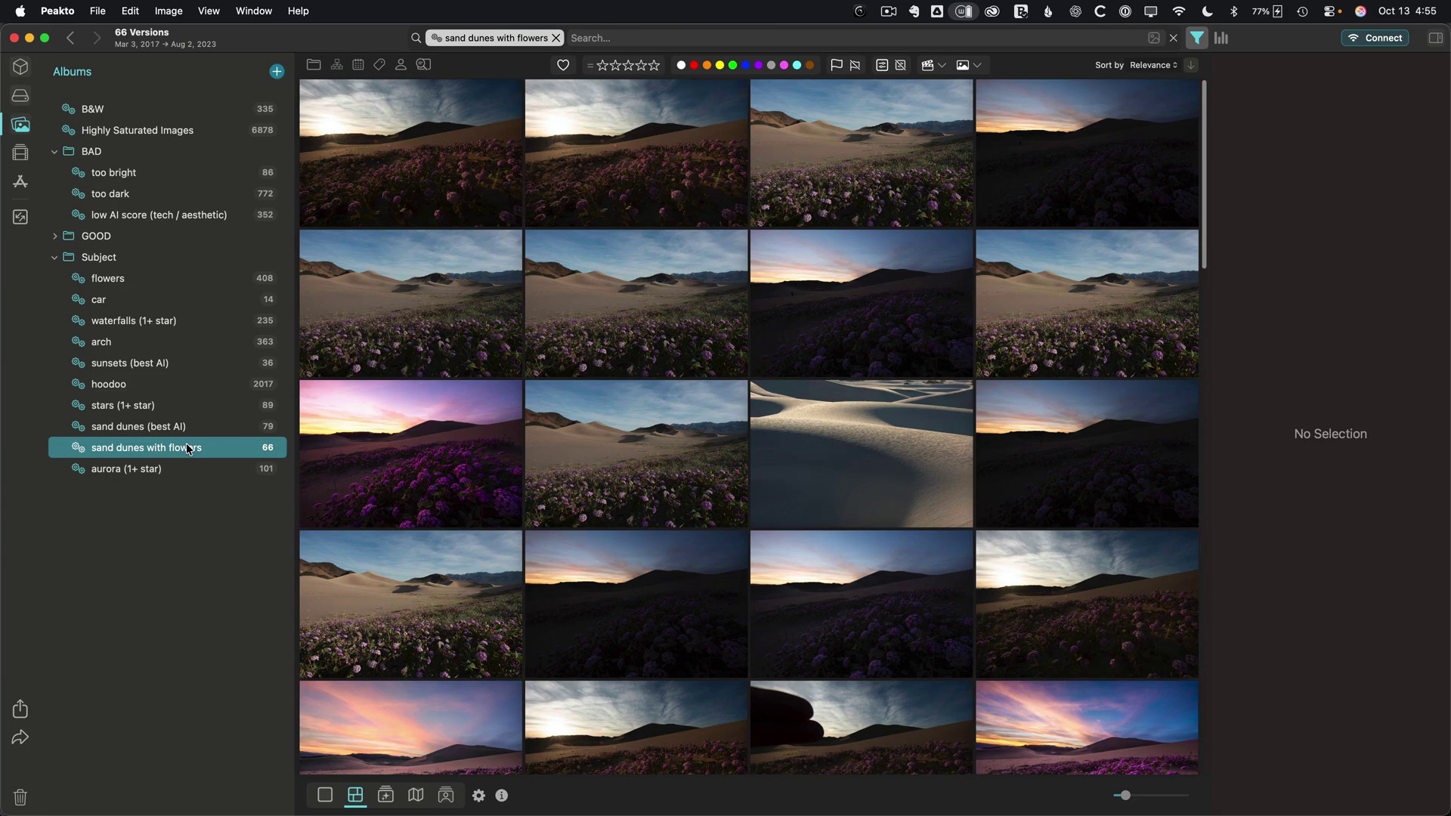
View the too bright smart album and examine its rules, including the Image Analysis criteria available for its Brightness level rule
{"action": "left_click", "coordinate": [117, 174]}
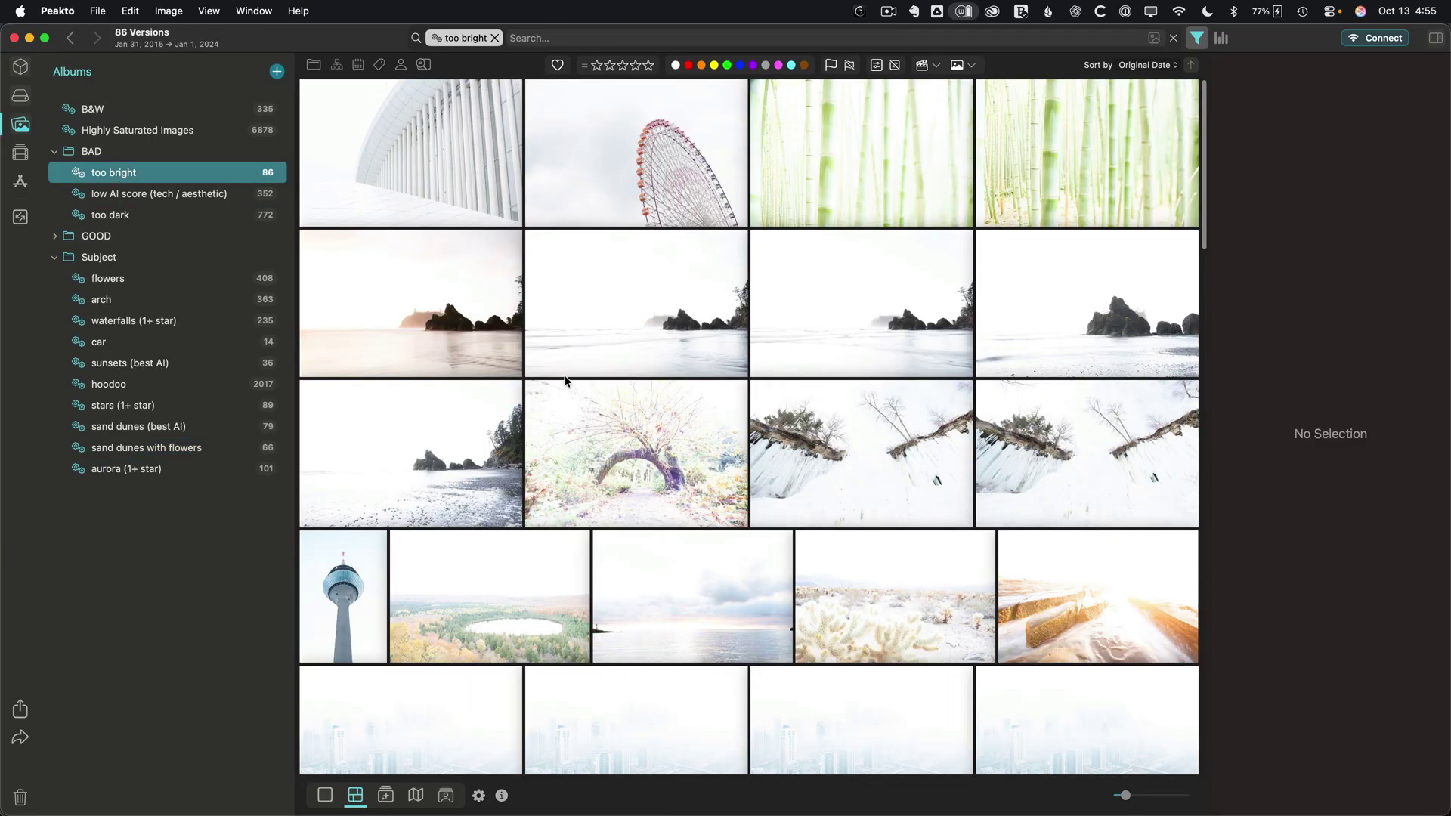
{"action": "double_click", "coordinate": [126, 173]}
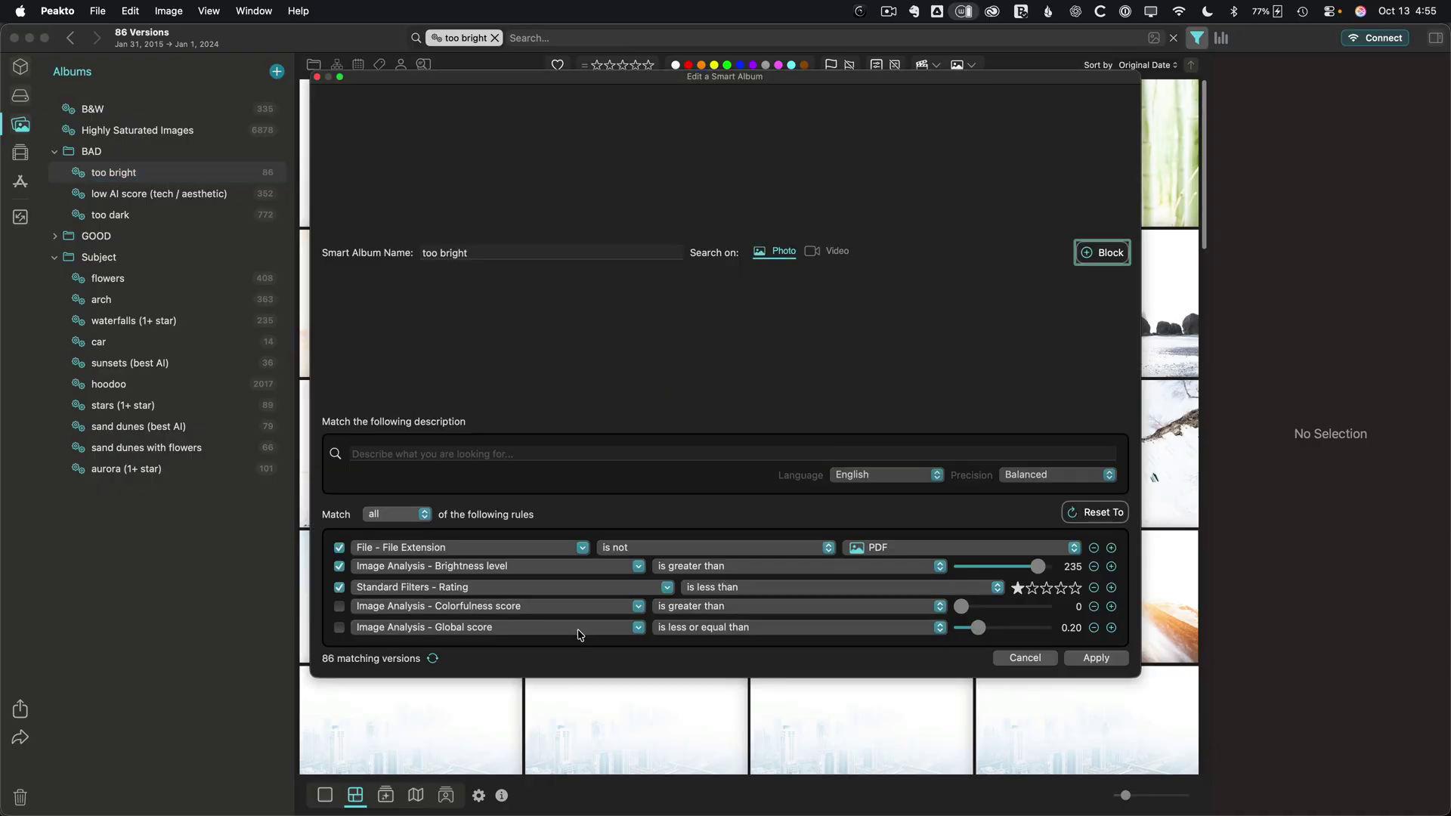
{"action": "left_click", "coordinate": [455, 573]}
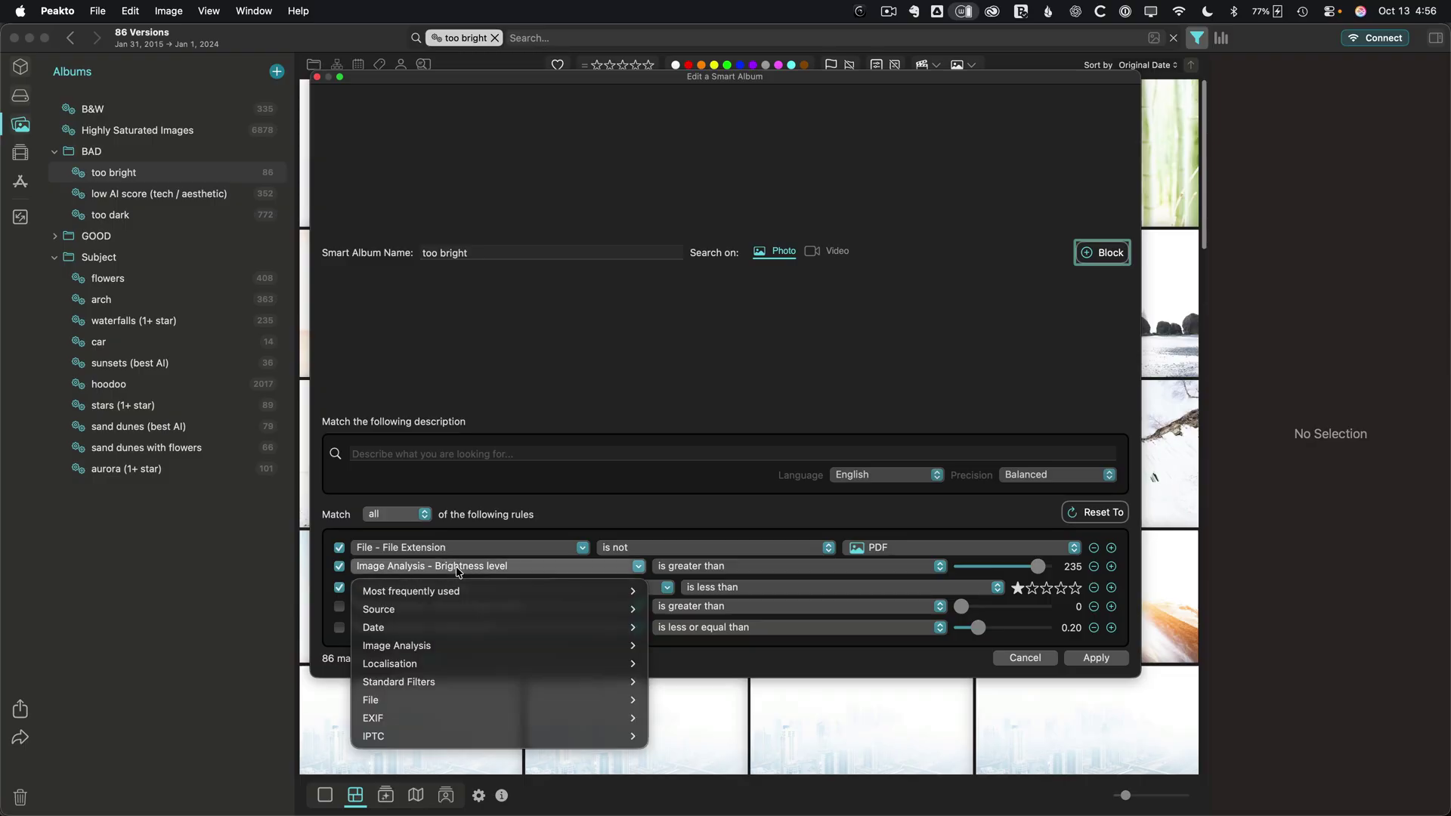
{"action": "mouse_move", "coordinate": [451, 648]}
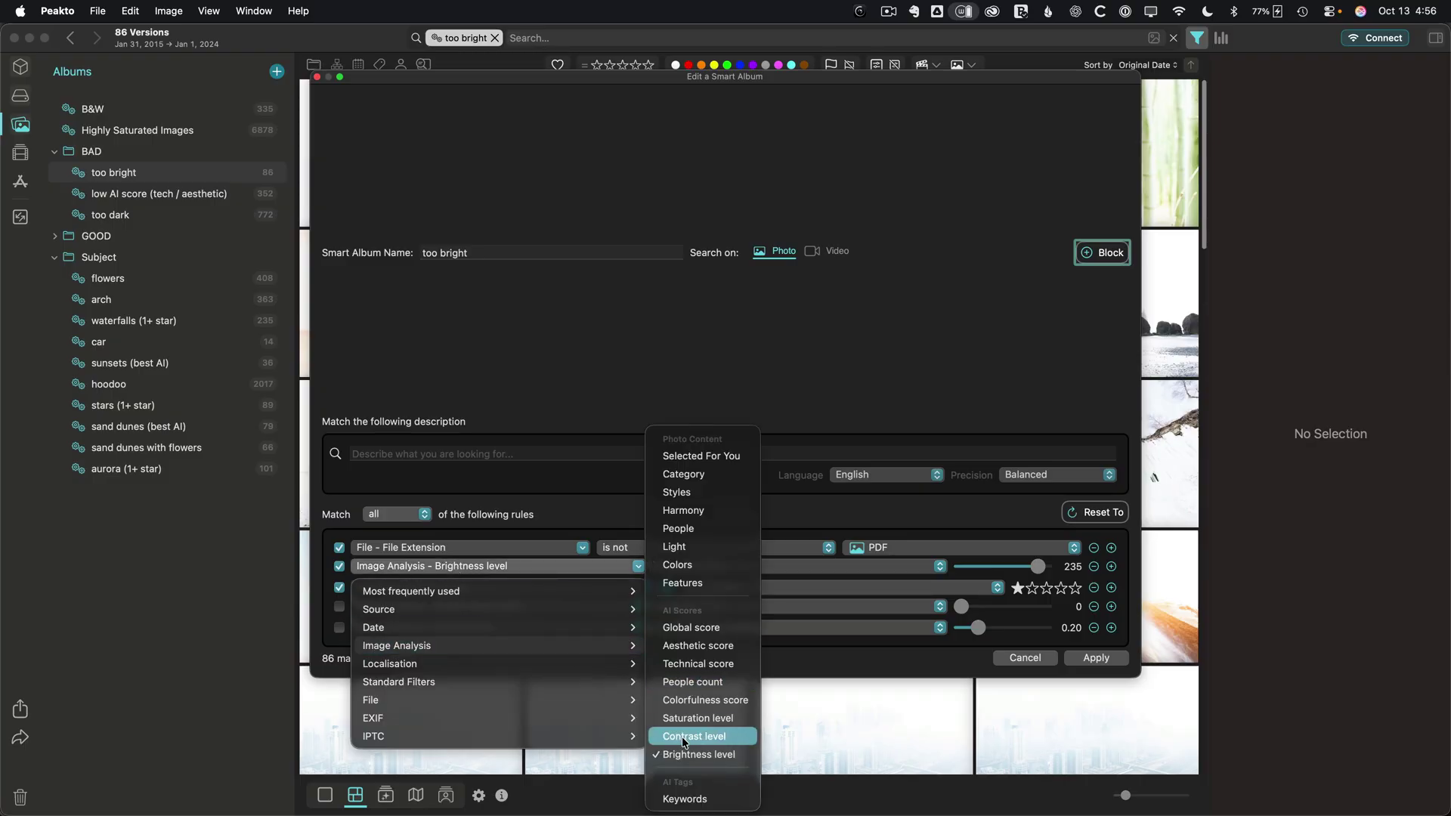
{"action": "left_click", "coordinate": [717, 753]}
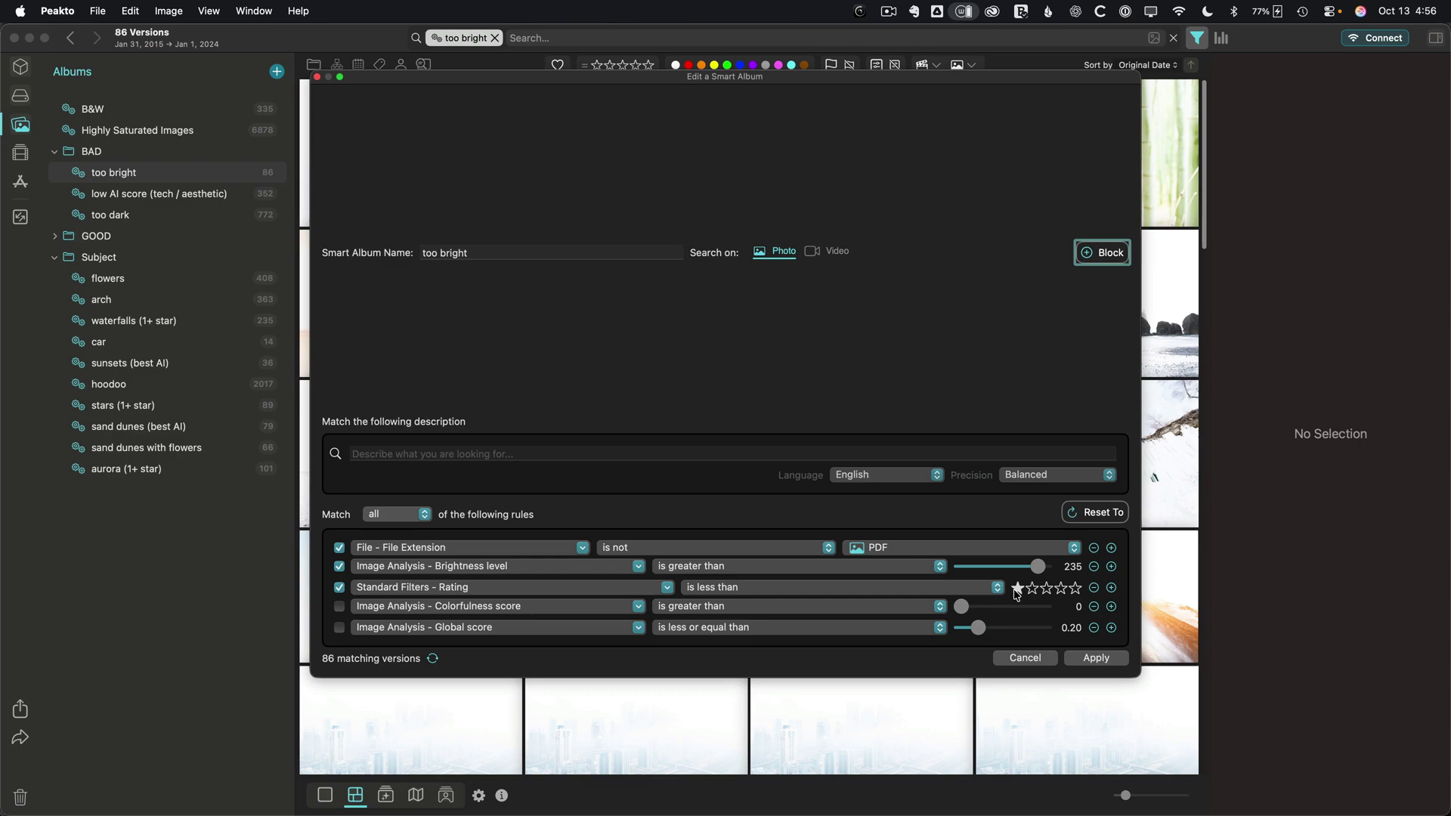
Close the too bright album's editor without saving, then examine the low AI score (tech / aesthetic) smart album's rules and discard any changes
{"action": "left_click", "coordinate": [1040, 659]}
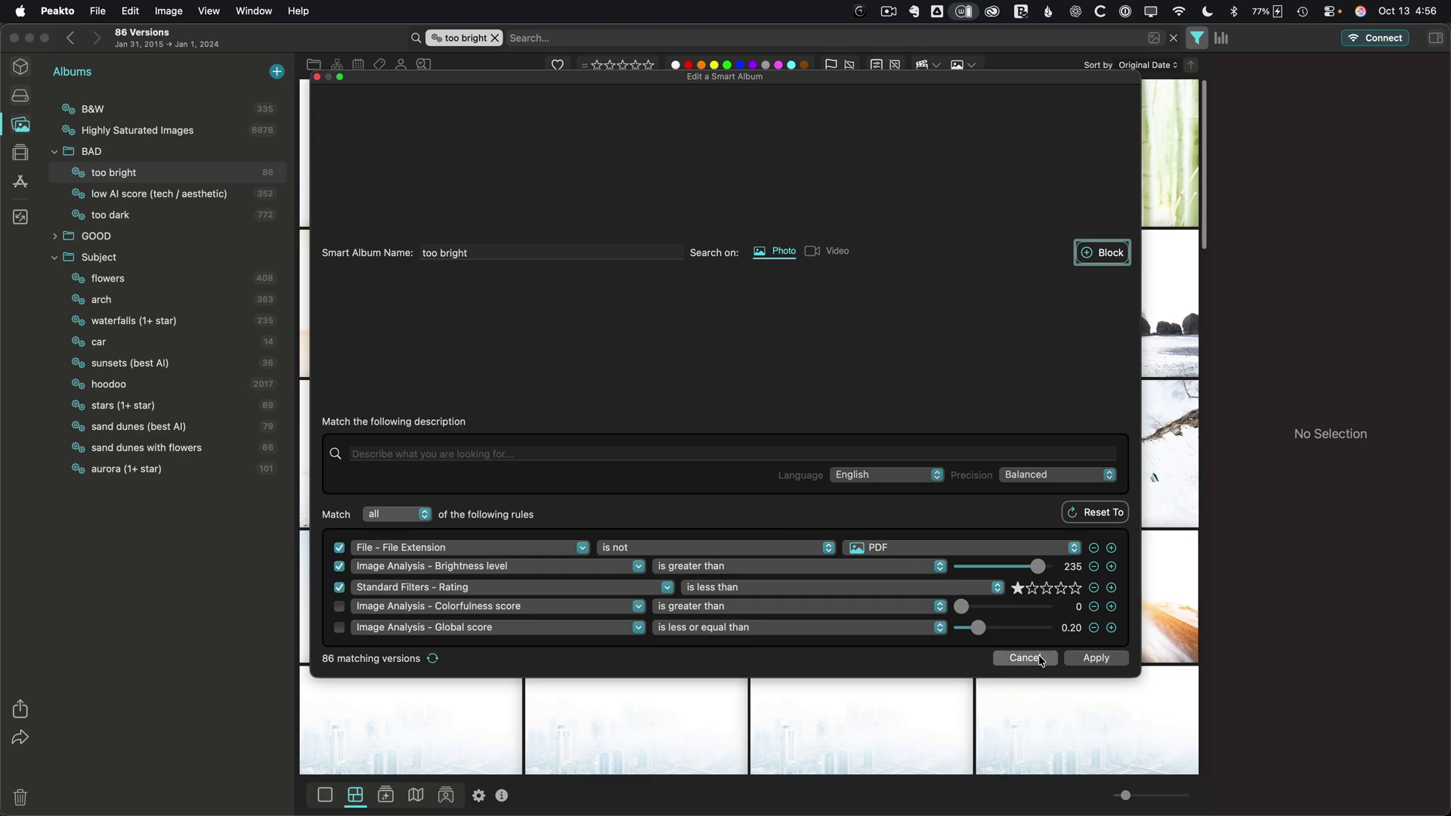
{"action": "left_click", "coordinate": [690, 375]}
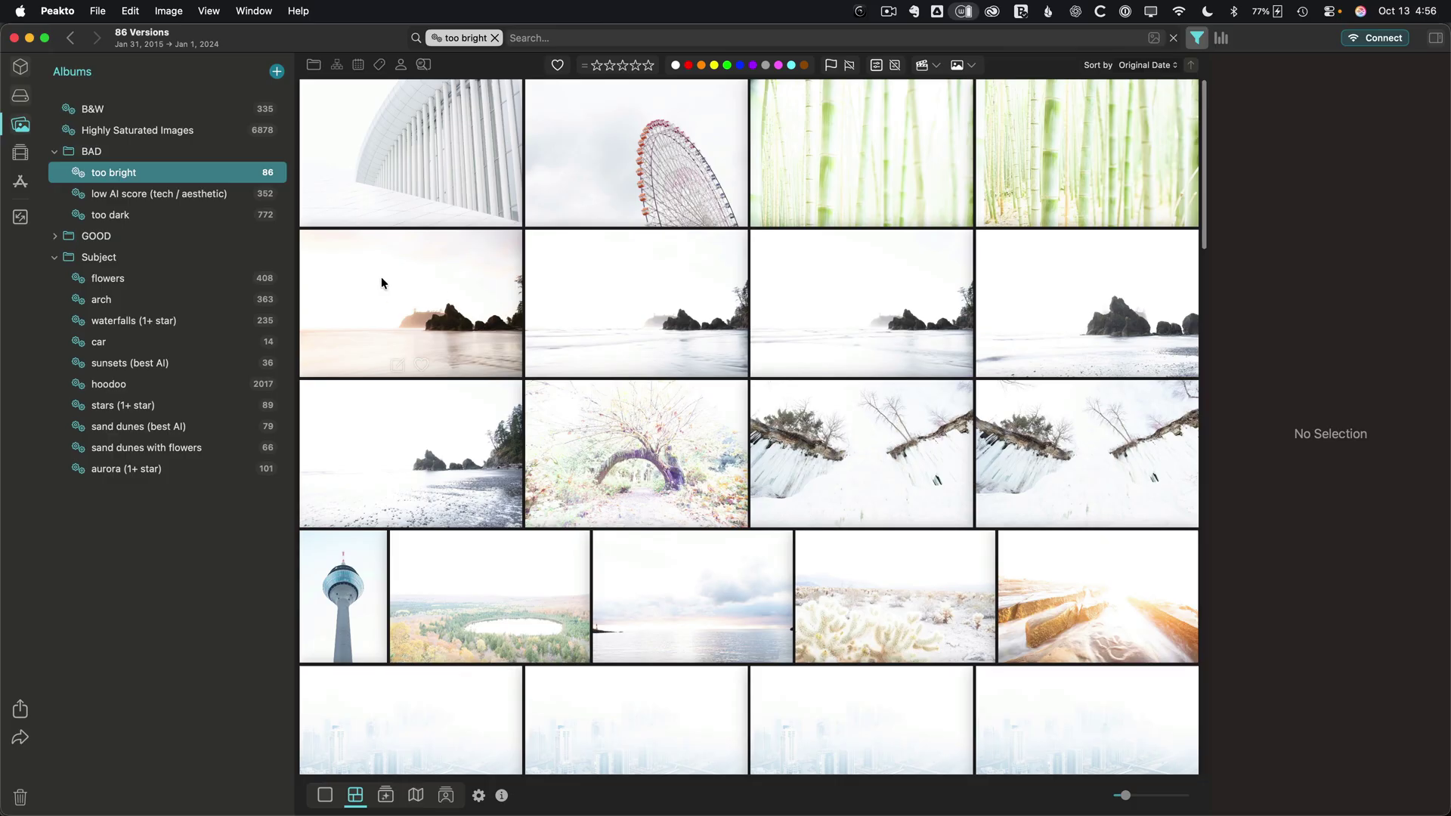
{"action": "left_click", "coordinate": [142, 198]}
{"action": "double_click", "coordinate": [142, 198]}
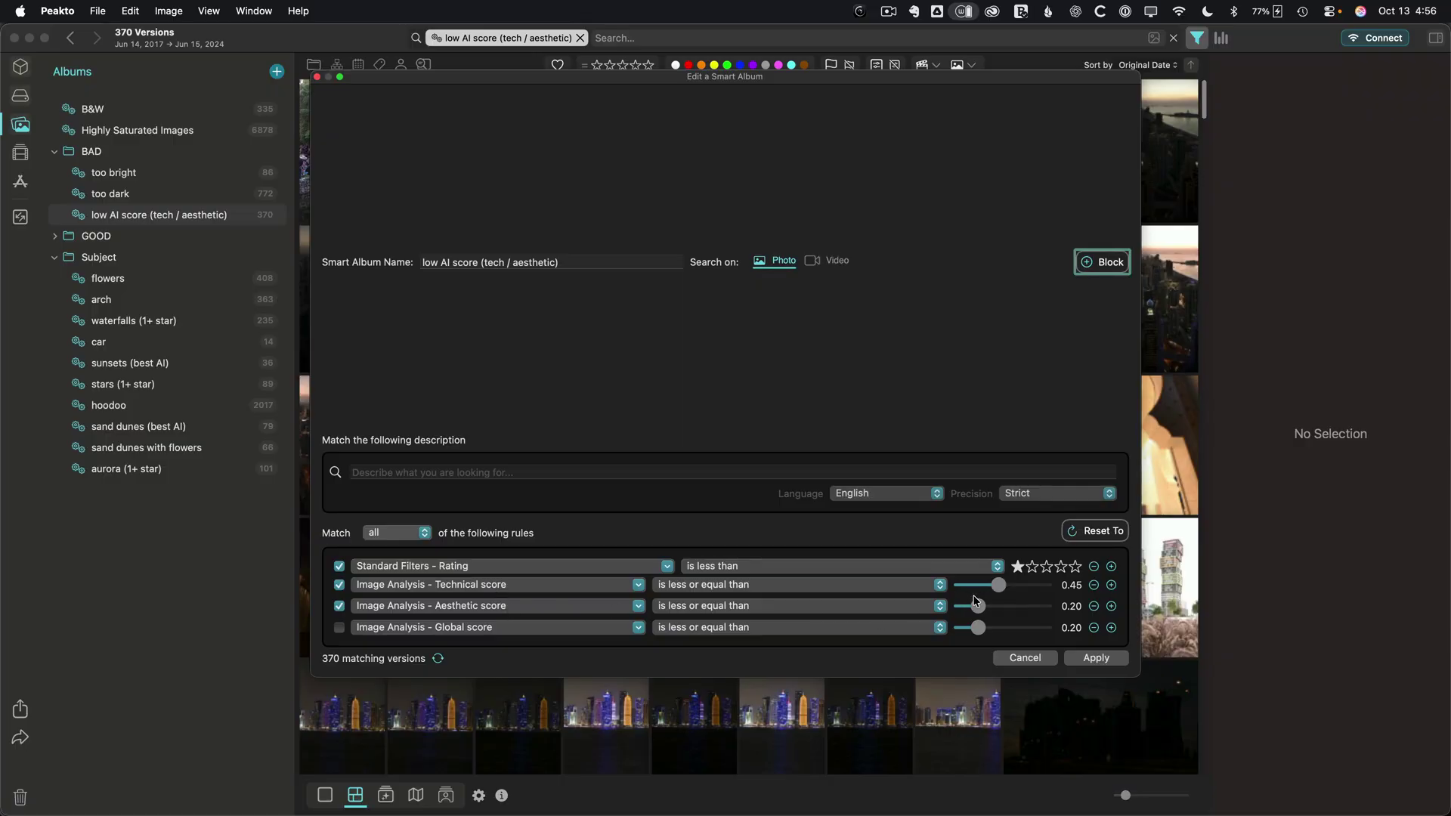
{"action": "left_click", "coordinate": [1025, 658]}
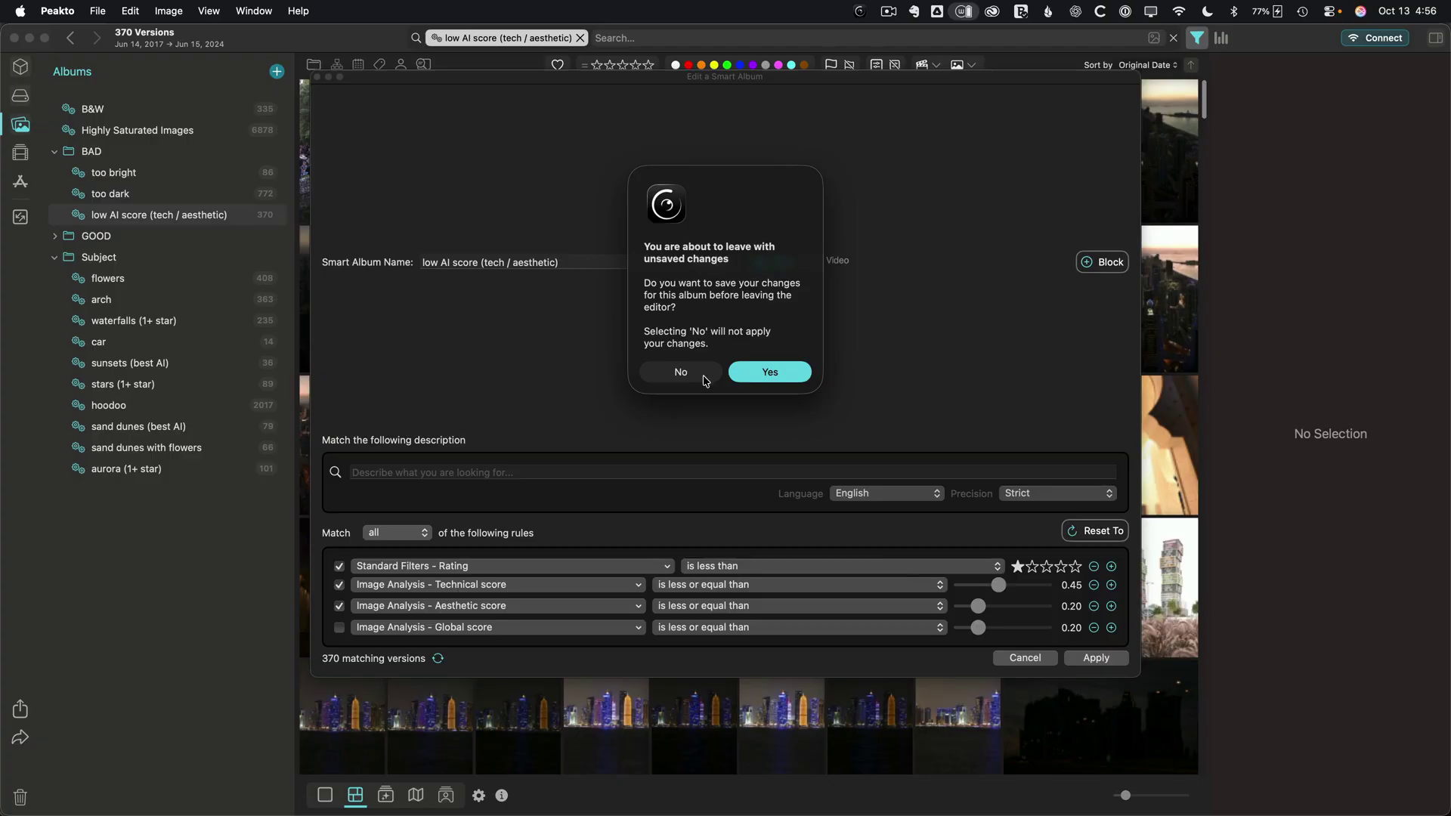
{"action": "left_click", "coordinate": [705, 380]}
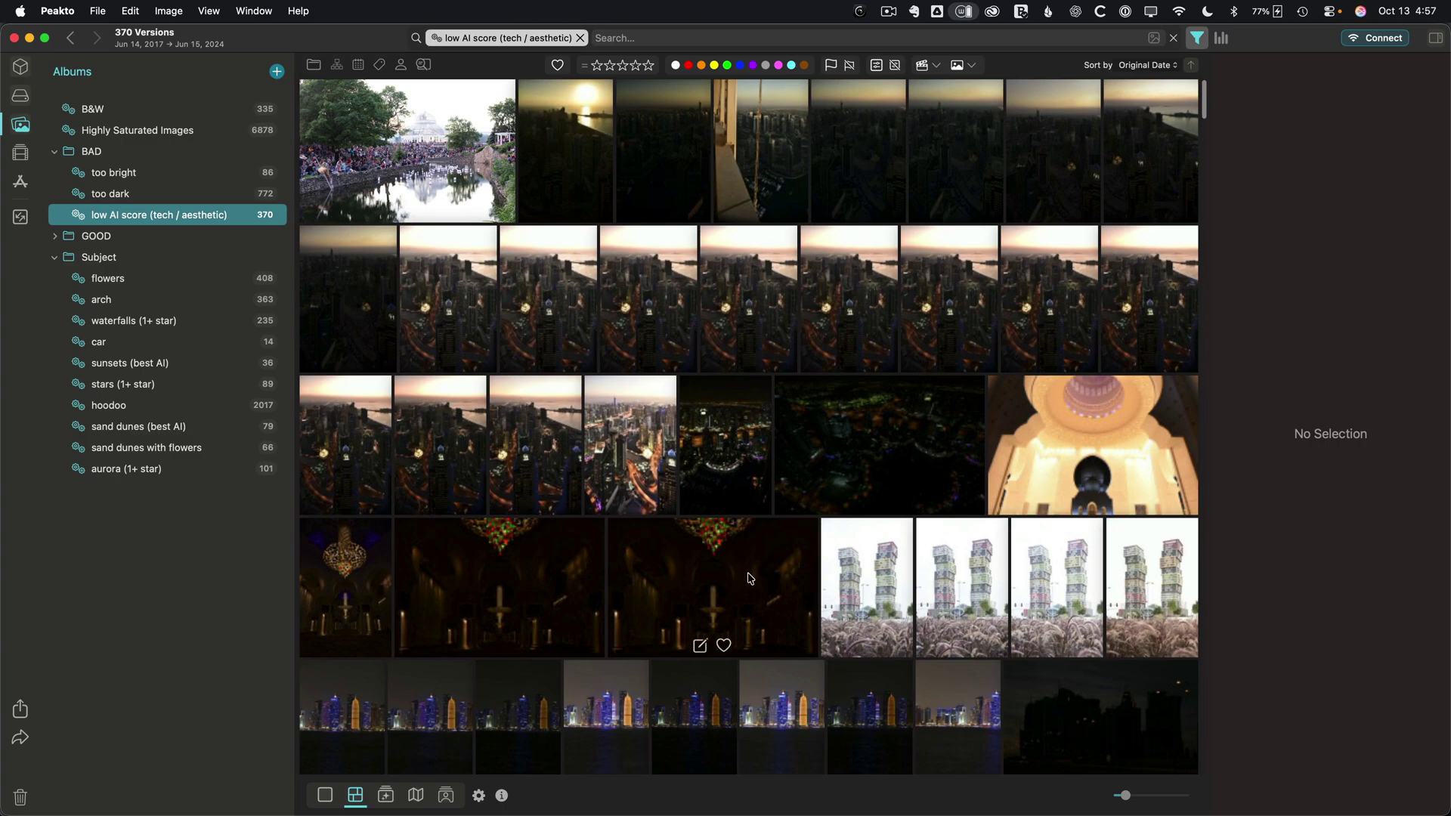
Browse the photos collected in the low AI score (tech / aesthetic) smart album
{"action": "scroll", "coordinate": [648, 558], "scroll_direction": "down", "scroll_amount": 3}
{"action": "scroll", "coordinate": [648, 557], "scroll_direction": "down", "scroll_amount": 5}
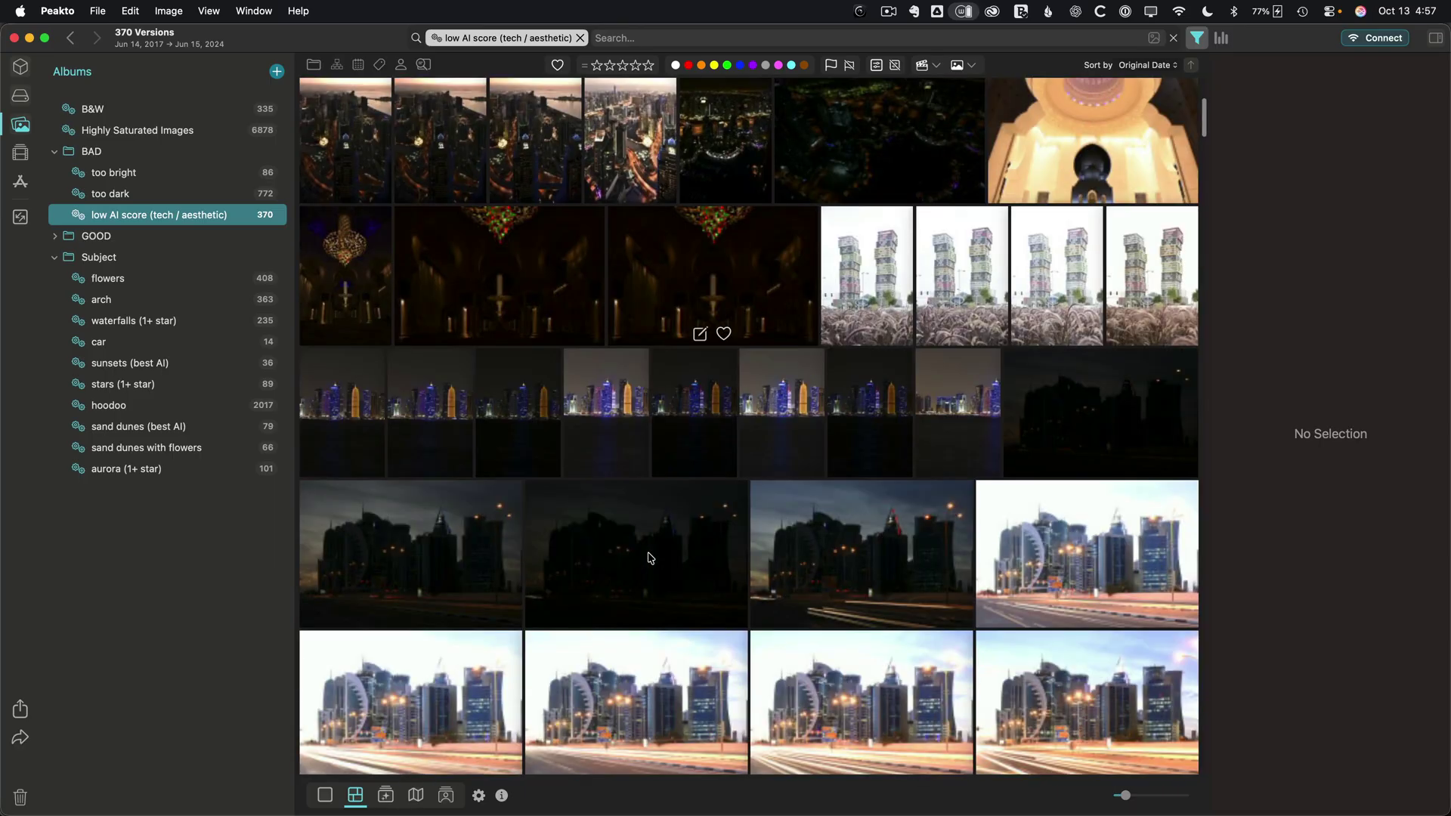
{"action": "scroll", "coordinate": [648, 558], "scroll_direction": "down", "scroll_amount": 7}
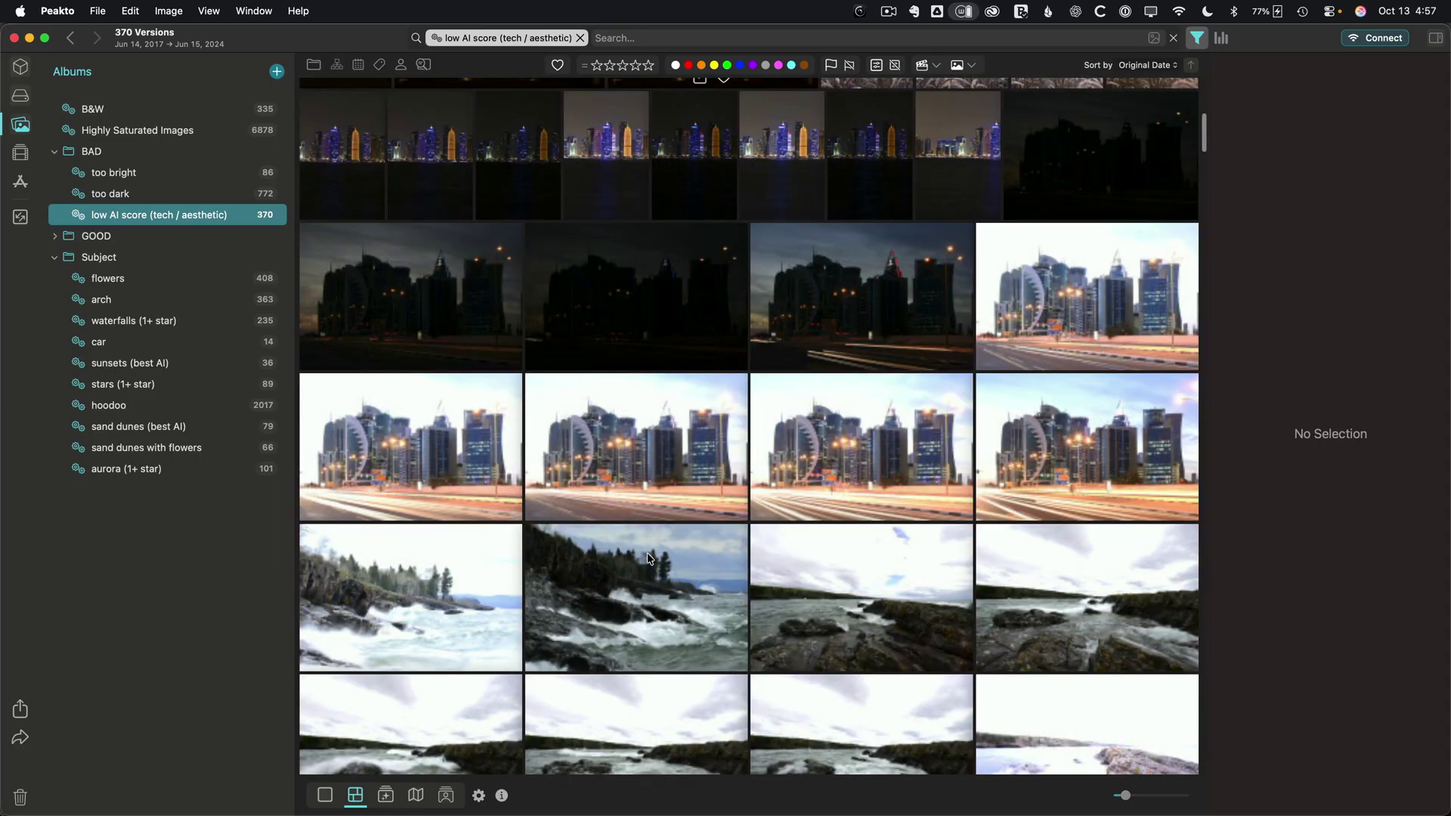
{"action": "scroll", "coordinate": [648, 559], "scroll_direction": "down", "scroll_amount": 5}
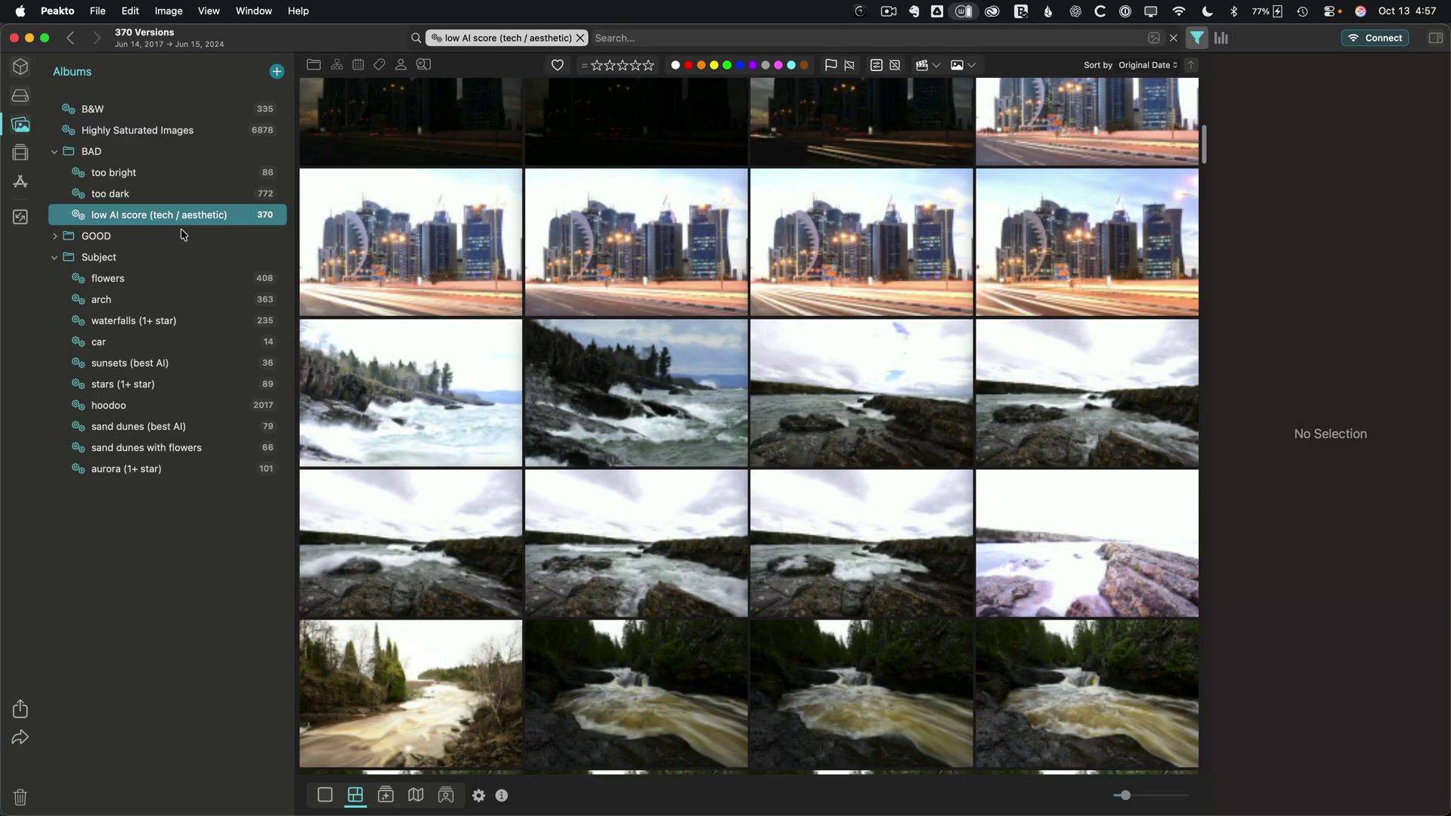
View the B&W smart album and examine its rules, leaving the editor without saving changes
{"action": "left_click", "coordinate": [113, 112]}
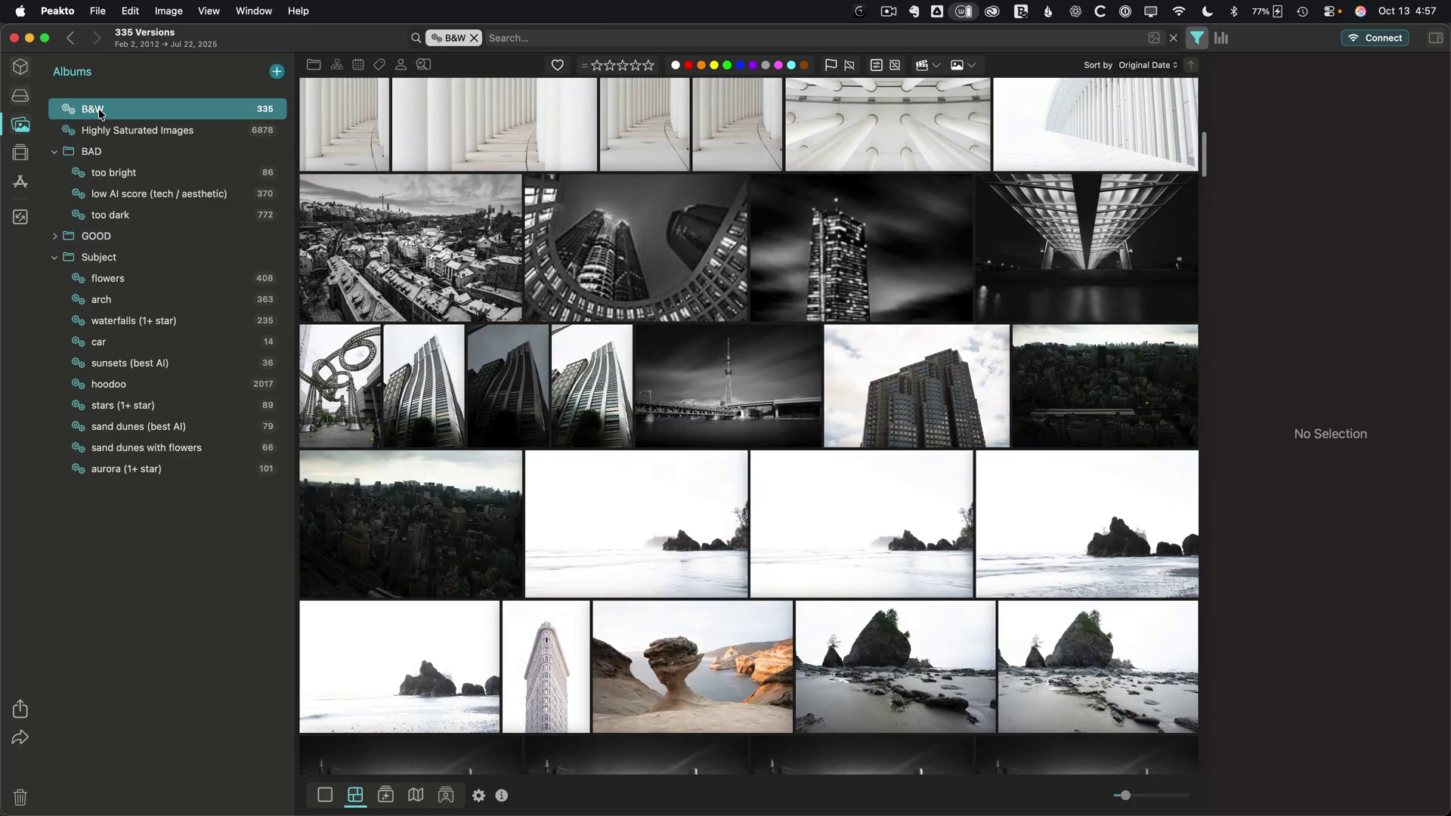
{"action": "double_click", "coordinate": [99, 114]}
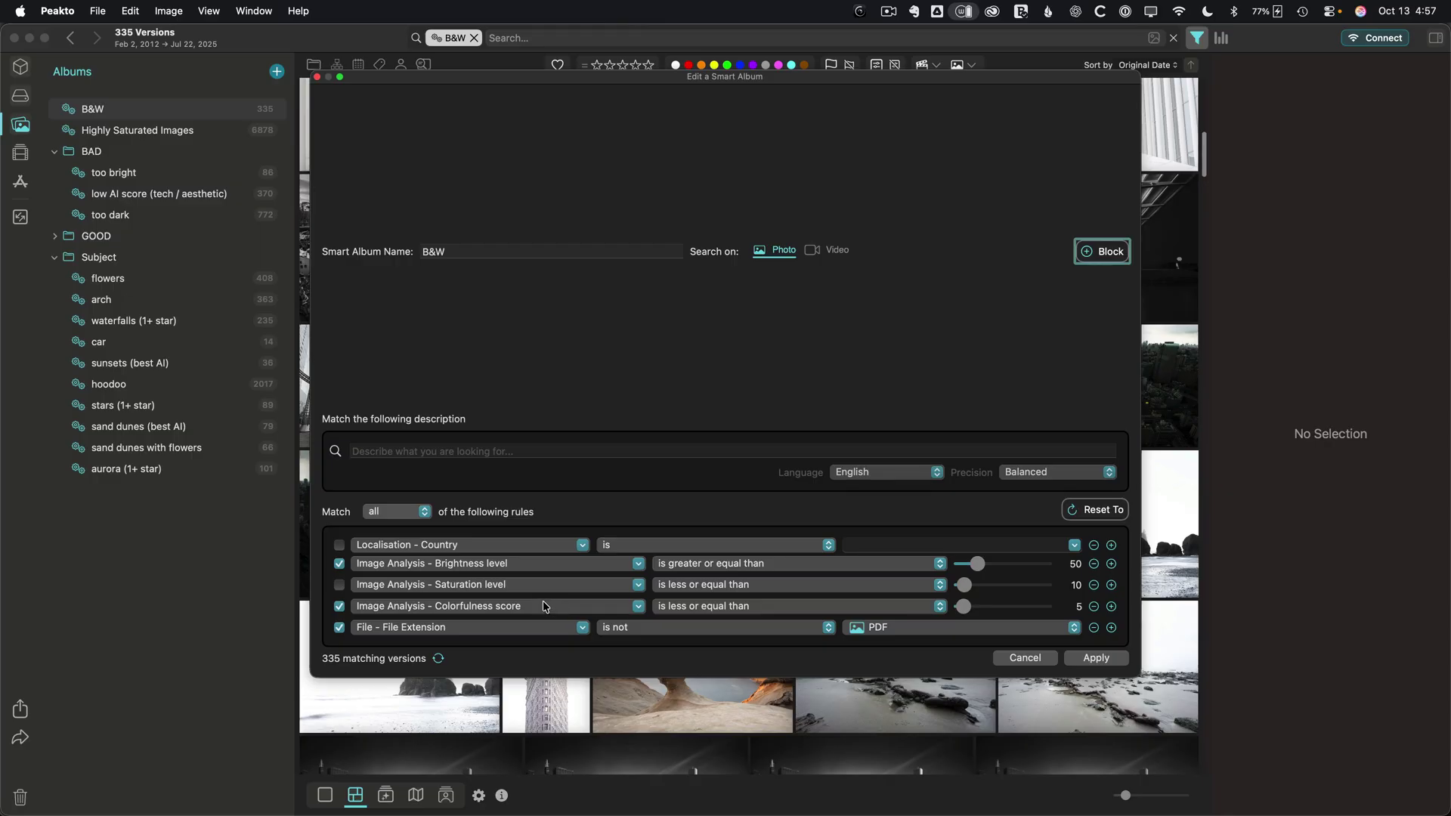
{"action": "left_click", "coordinate": [1022, 659]}
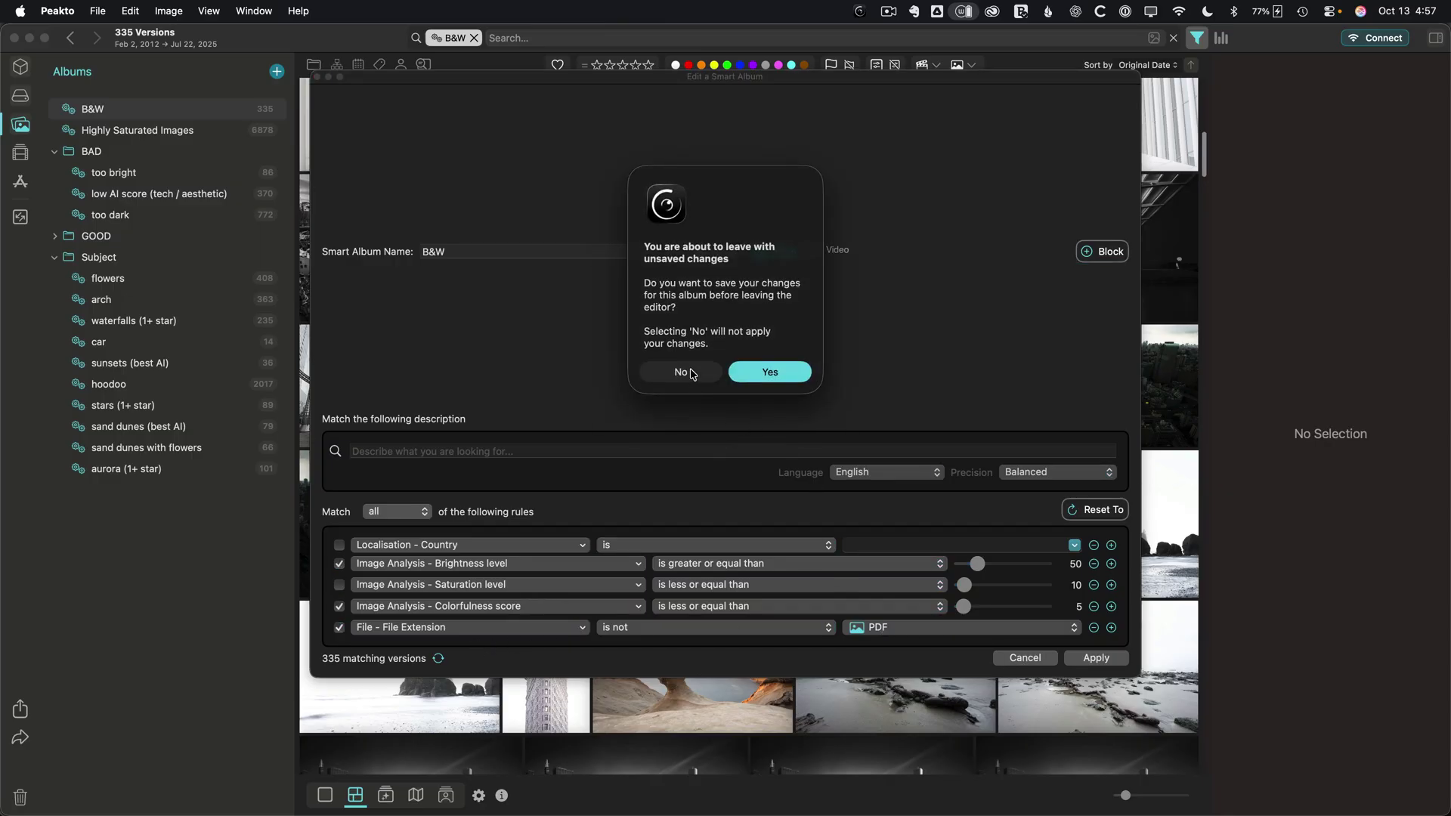
{"action": "left_click", "coordinate": [689, 370]}
{"action": "mouse_move", "coordinate": [690, 370]}
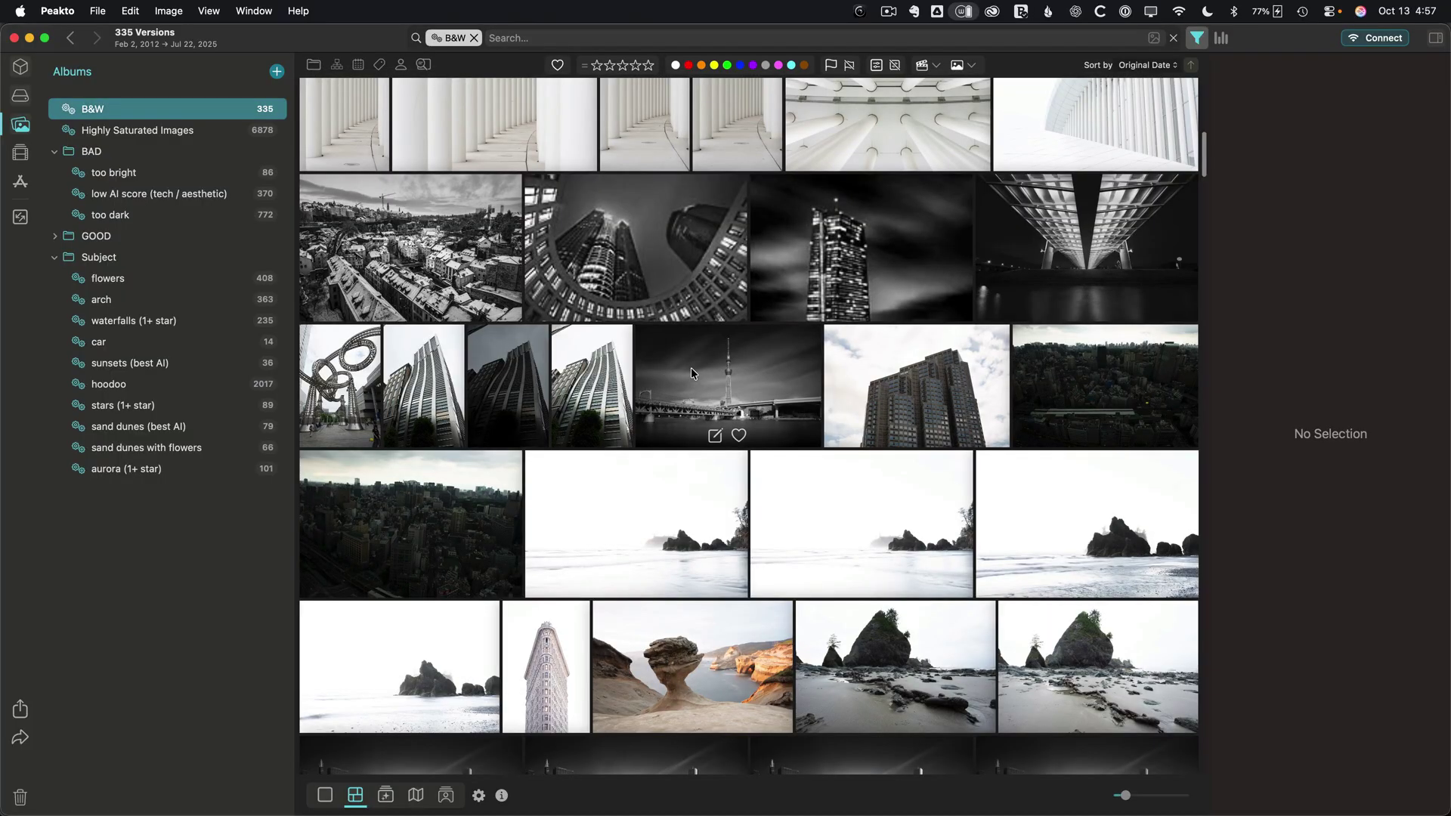
{"action": "left_click", "coordinate": [574, 38]}
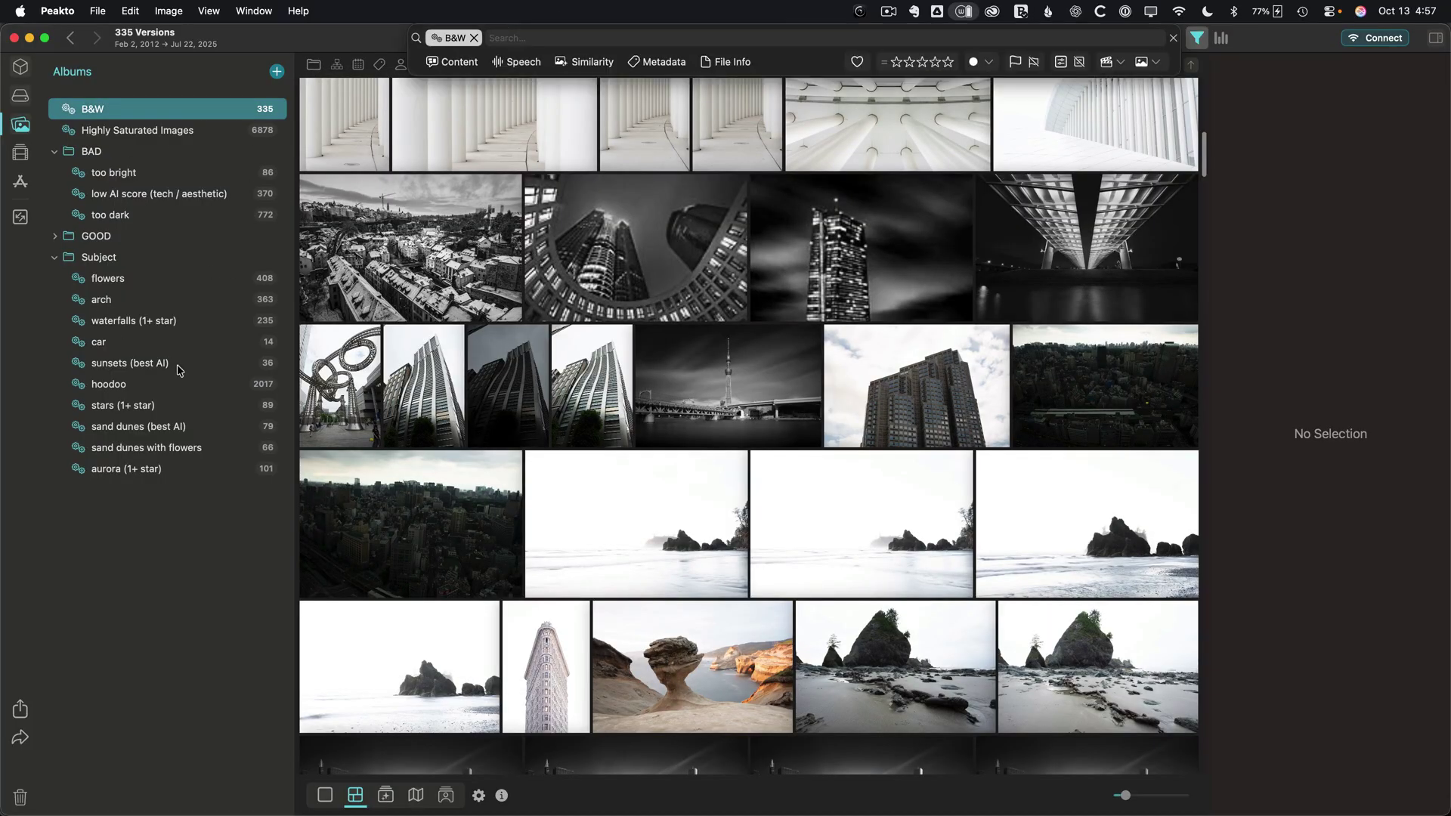
{"action": "key", "text": "Escape"}
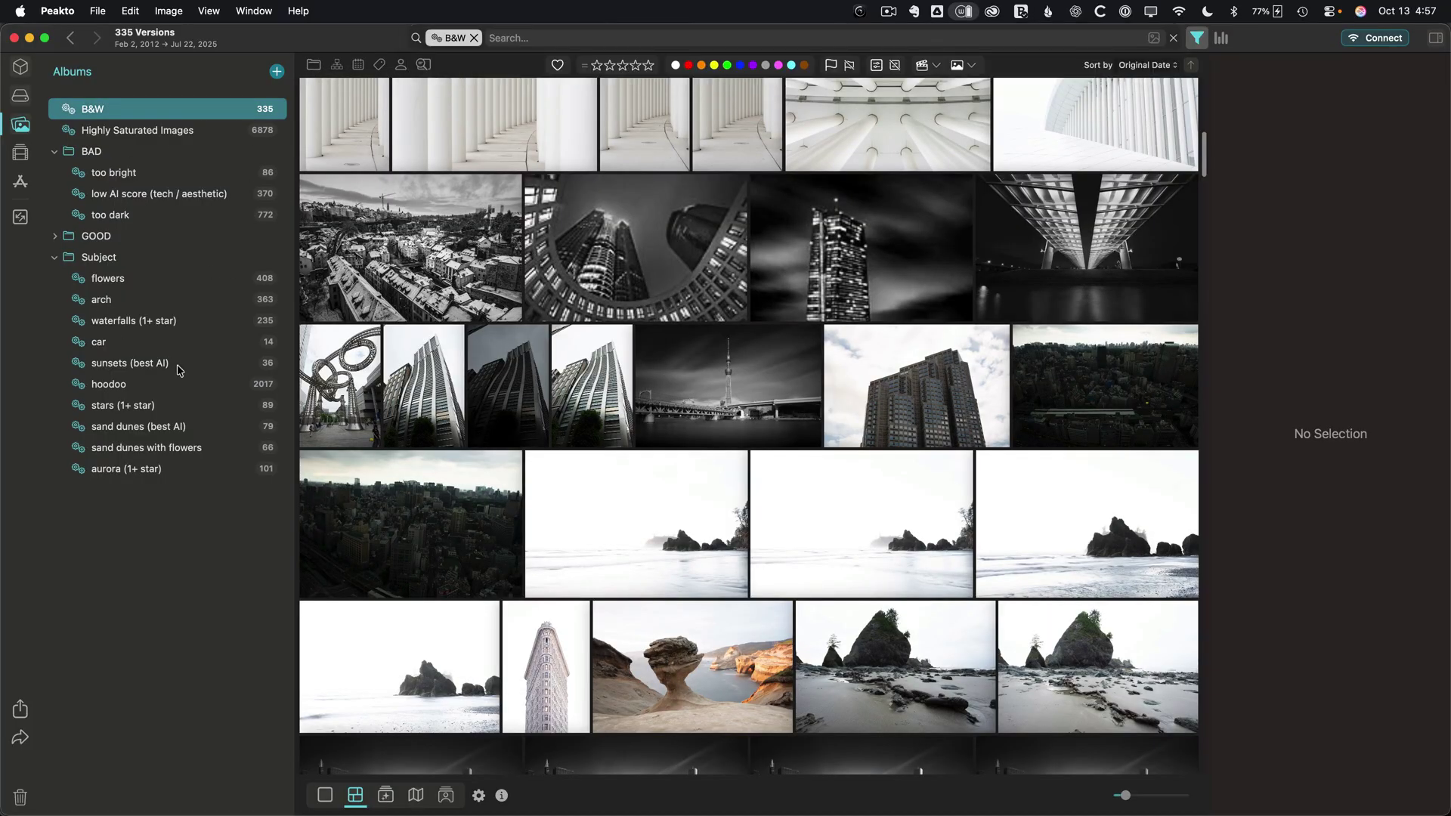